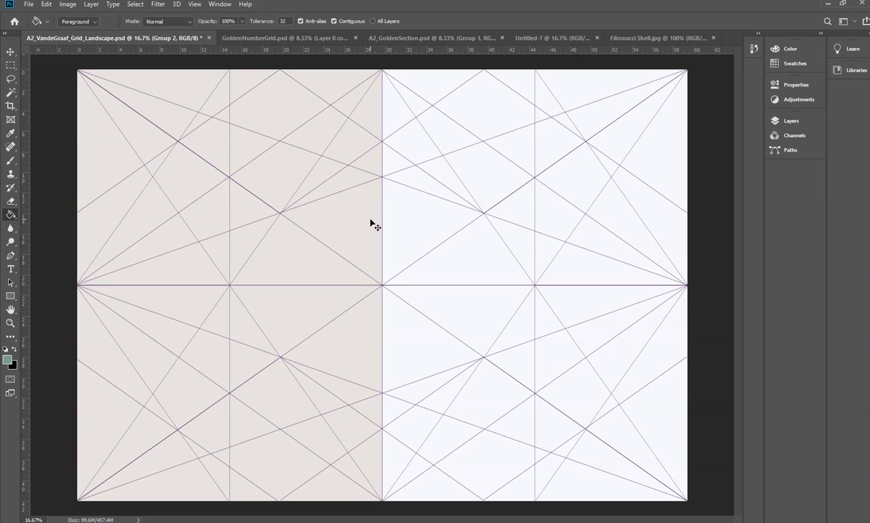
- Show the guides over the Van de Graaf grid and toggle Group 2's visibility off and on to compare them
{"action": "key", "text": "ctrl+semicolon"}
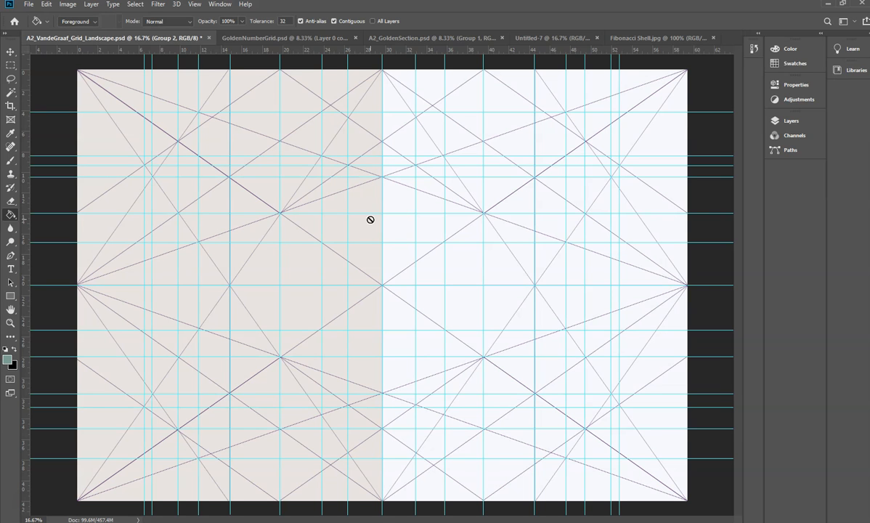
{"action": "left_click", "coordinate": [789, 122]}
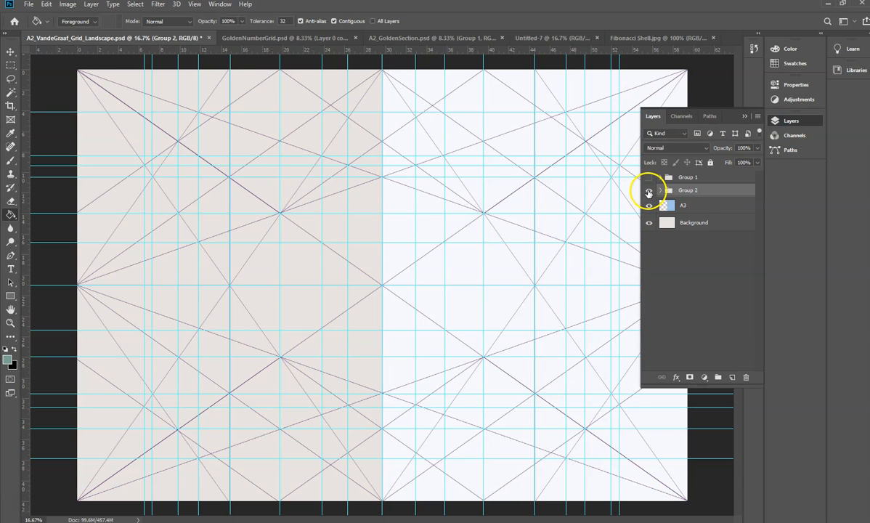
{"action": "left_click", "coordinate": [649, 192]}
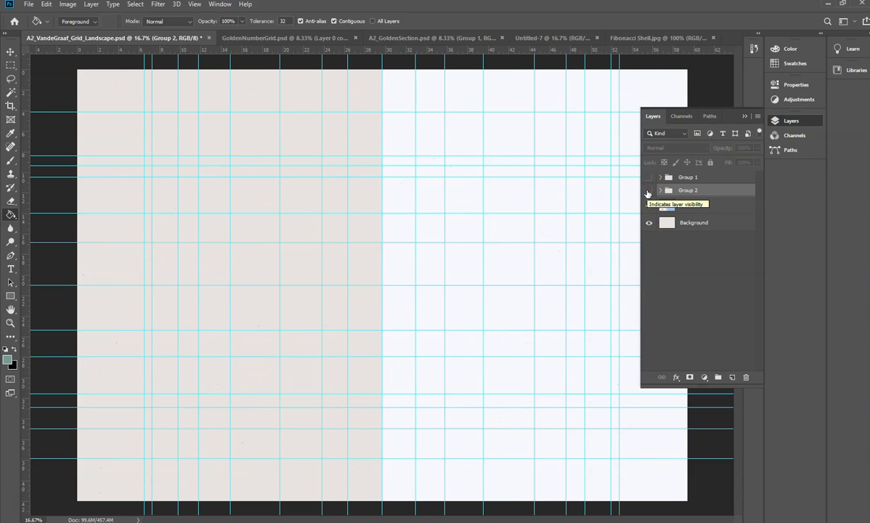
{"action": "left_click", "coordinate": [649, 192]}
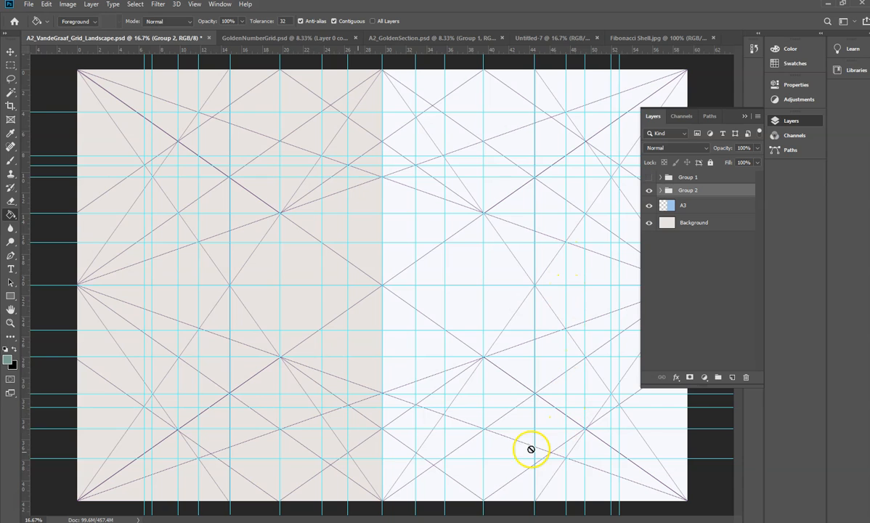
{"action": "left_click_drag", "start_coordinate": [24, 357], "coordinate": [24, 403]}
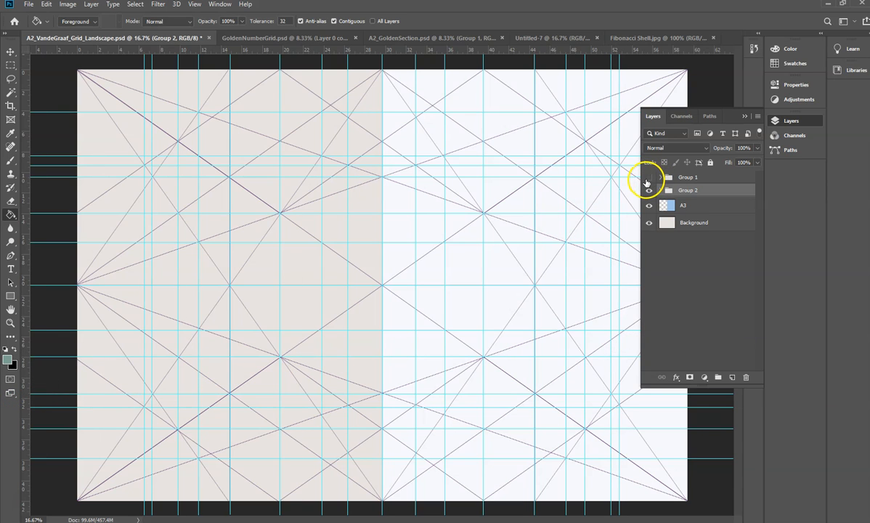
- Hide Group 2, make the Group 1 composition visible instead and expand that group's layers
{"action": "left_click", "coordinate": [649, 191]}
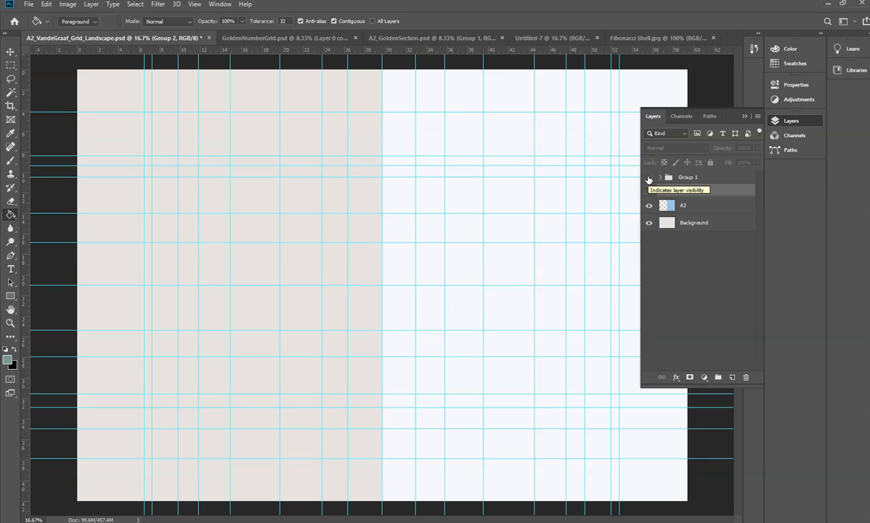
{"action": "left_click", "coordinate": [649, 178]}
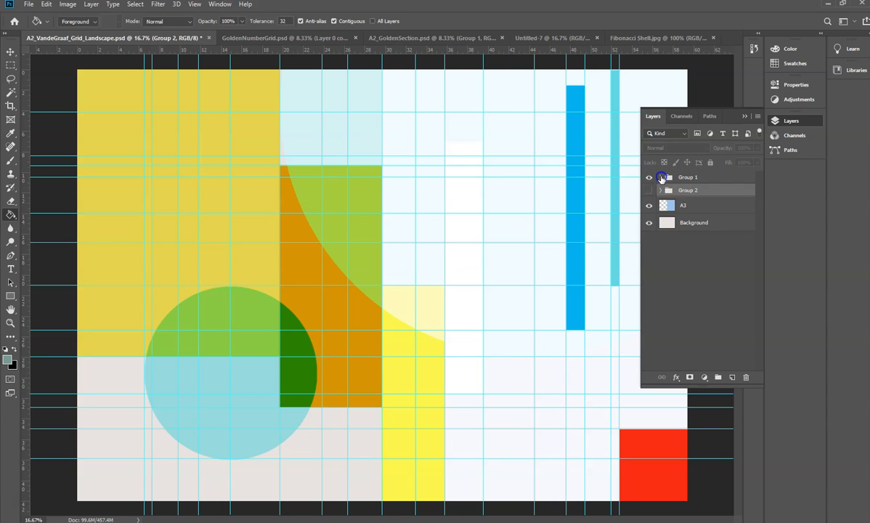
{"action": "left_click", "coordinate": [660, 177]}
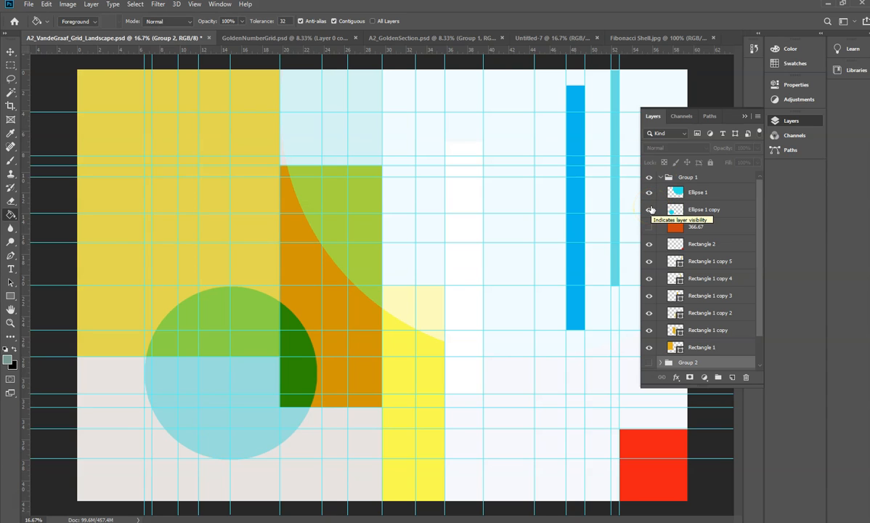
- Hide the Ellipse 1, Ellipse 1 copy, Rectangle 2 and Rectangle 1 copy 5 through copy 2 layers one by one
{"action": "left_click", "coordinate": [648, 192]}
{"action": "left_click", "coordinate": [648, 212]}
{"action": "left_click", "coordinate": [649, 212]}
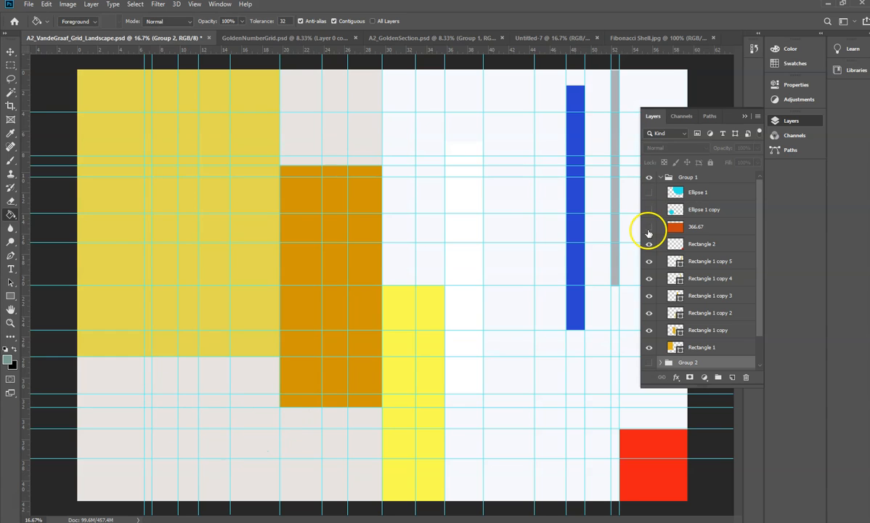
{"action": "left_click", "coordinate": [648, 244]}
{"action": "left_click", "coordinate": [649, 261]}
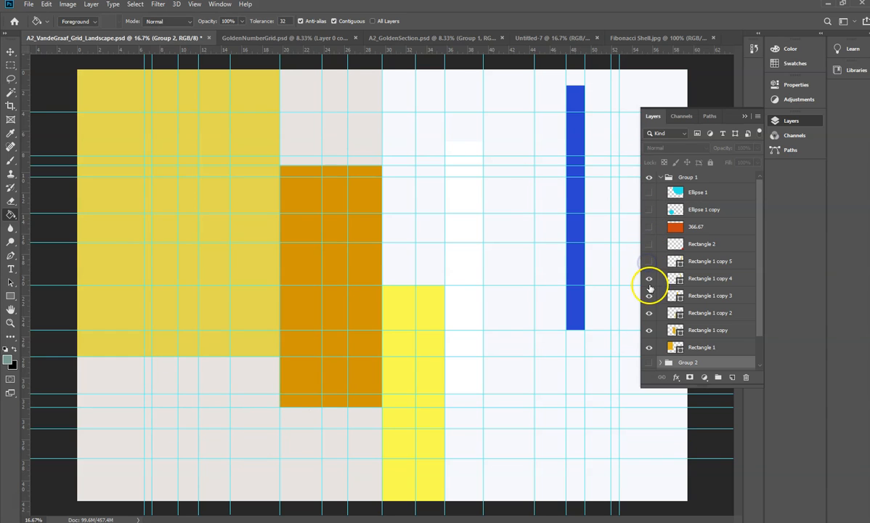
{"action": "left_click", "coordinate": [649, 278]}
{"action": "left_click", "coordinate": [649, 296]}
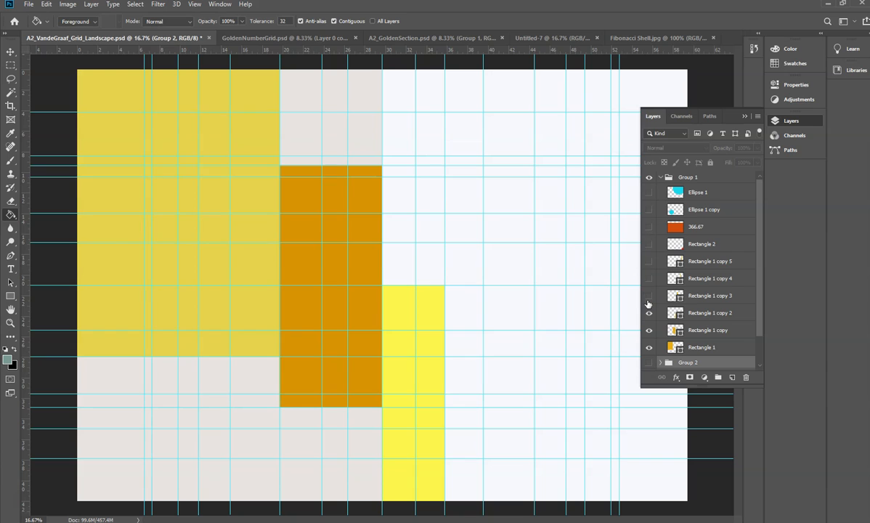
{"action": "left_click", "coordinate": [649, 312]}
- Make Rectangle 1 copy 2, copy 3 and copy 4 visible again and briefly preview the Rectangle 2 layer
{"action": "left_click", "coordinate": [649, 313]}
{"action": "left_click", "coordinate": [649, 296]}
{"action": "left_click", "coordinate": [648, 278]}
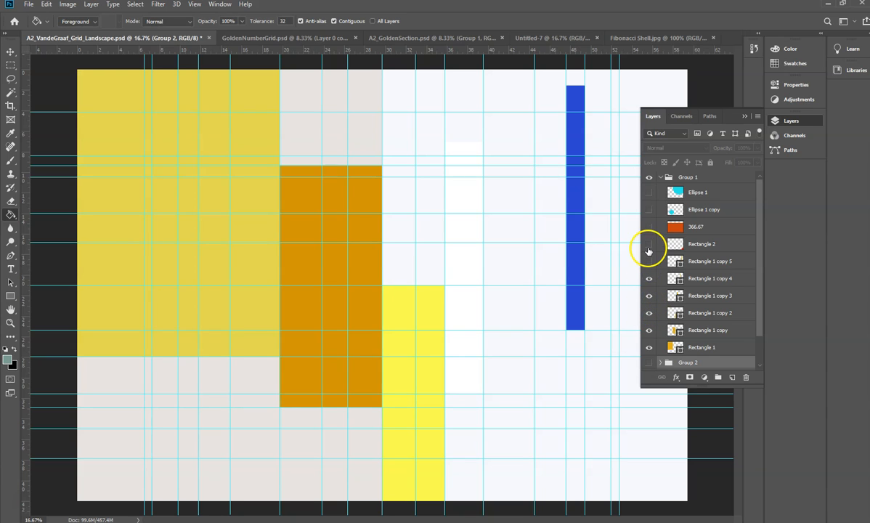
{"action": "left_click", "coordinate": [649, 244]}
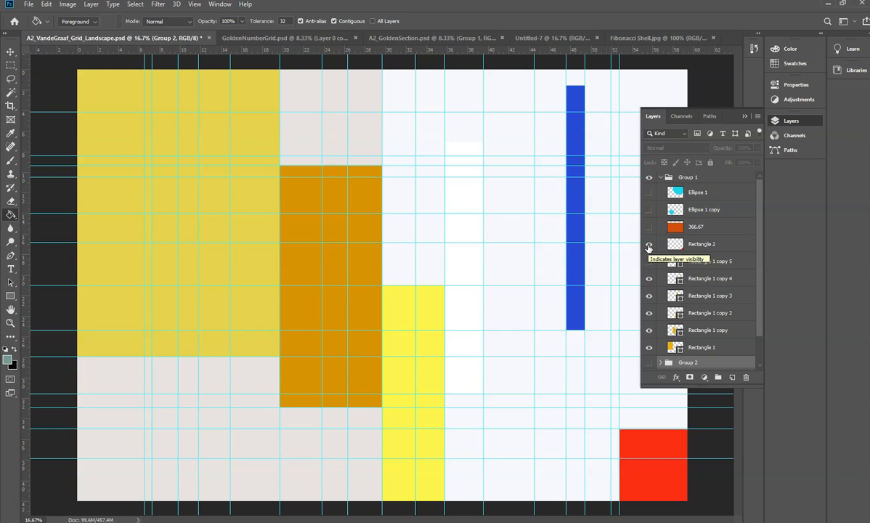
{"action": "left_click", "coordinate": [649, 244]}
- Preview the 366.67 layer, hide it again and leave the Ellipse 1 copy layer visible
{"action": "left_click", "coordinate": [649, 227]}
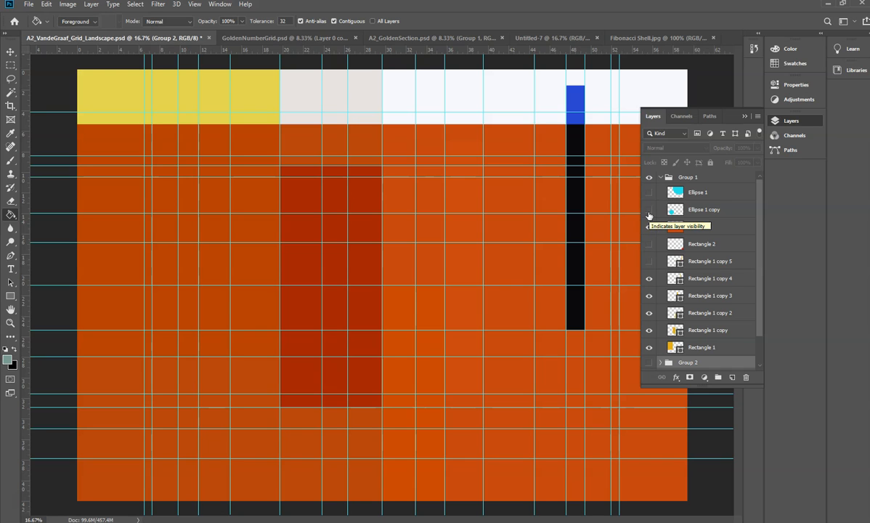
{"action": "left_click", "coordinate": [648, 209]}
{"action": "left_click", "coordinate": [648, 226]}
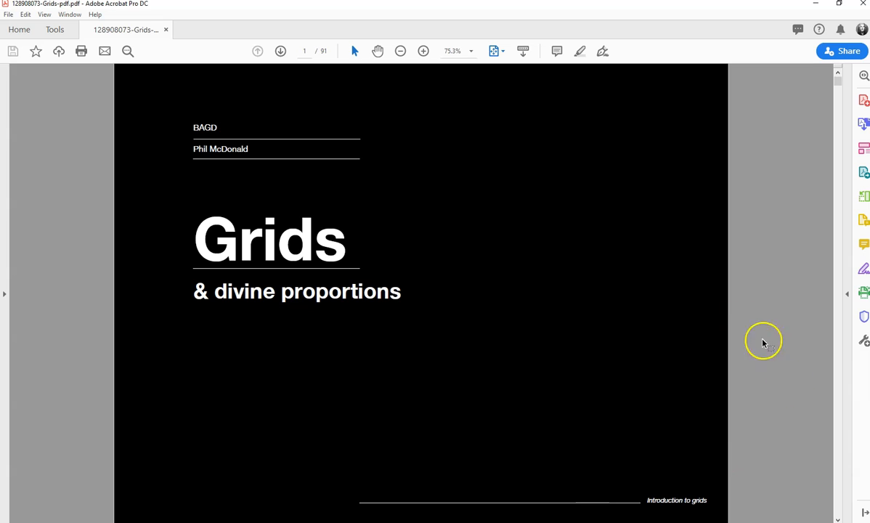
- Read the Fibonacci section of the Grids PDF in Acrobat through page 4, selecting the text "ratio 8:13" on the way
{"action": "left_click", "coordinate": [281, 50]}
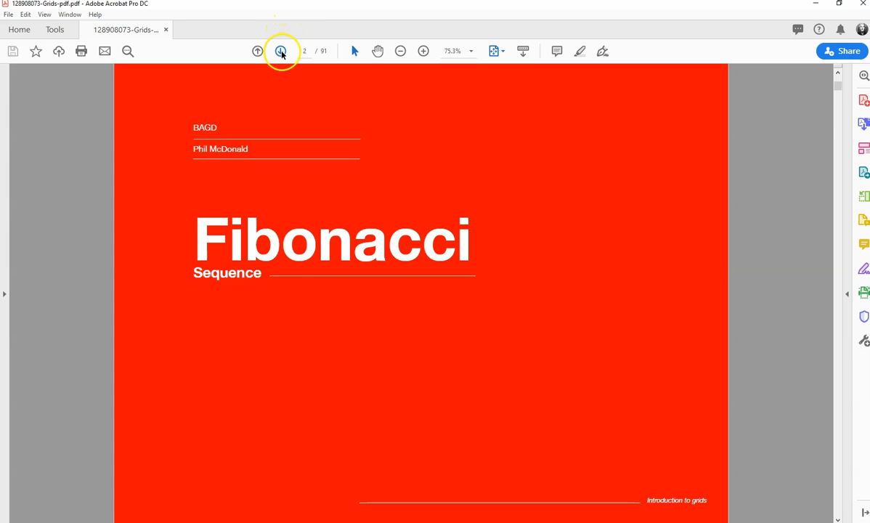
{"action": "left_click", "coordinate": [281, 52]}
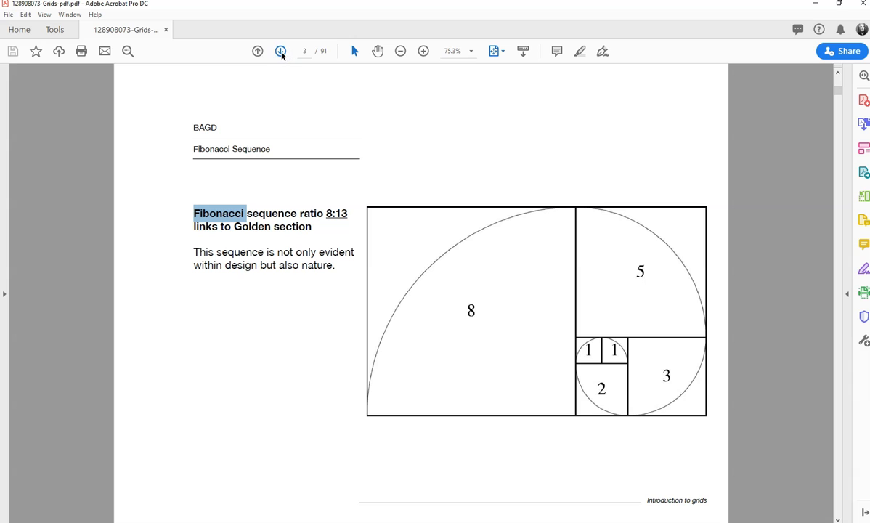
{"action": "left_click_drag", "start_coordinate": [355, 207], "coordinate": [299, 216]}
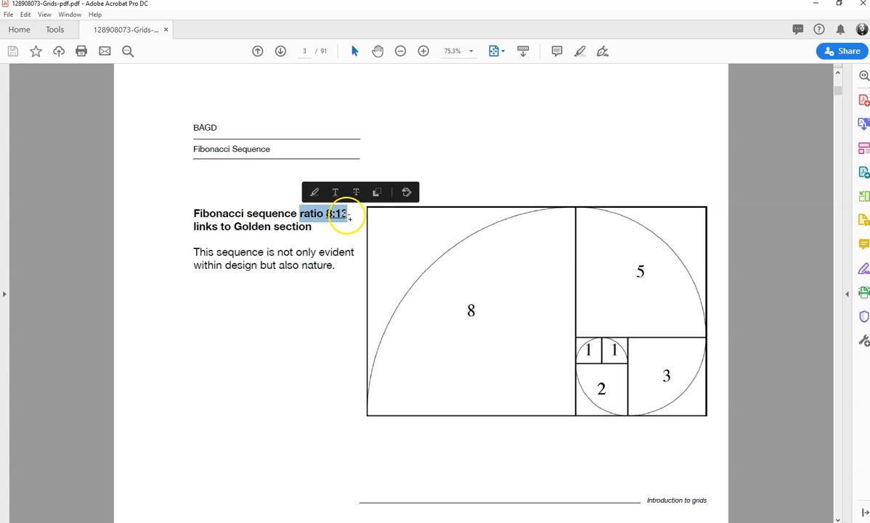
{"action": "left_click", "coordinate": [282, 51]}
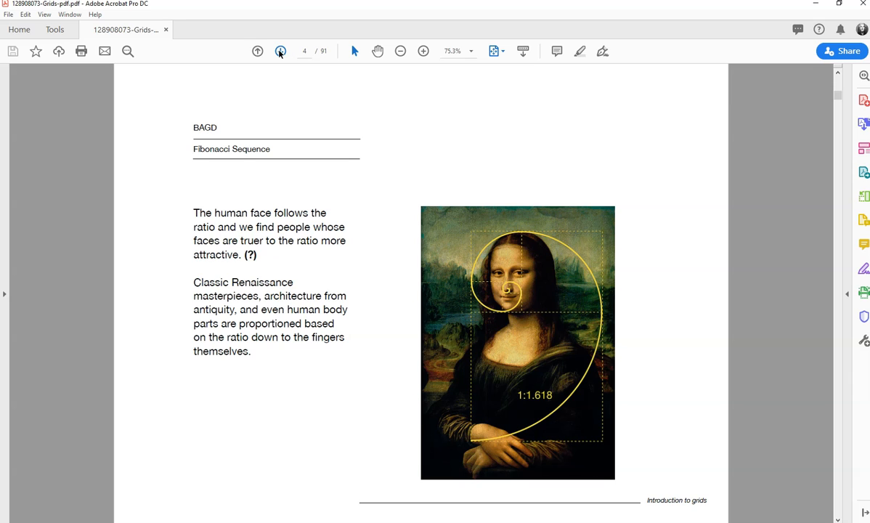
- Read pages 5 to 7 of the PDF on the number series and how the squares are built from it
{"action": "left_click", "coordinate": [281, 51]}
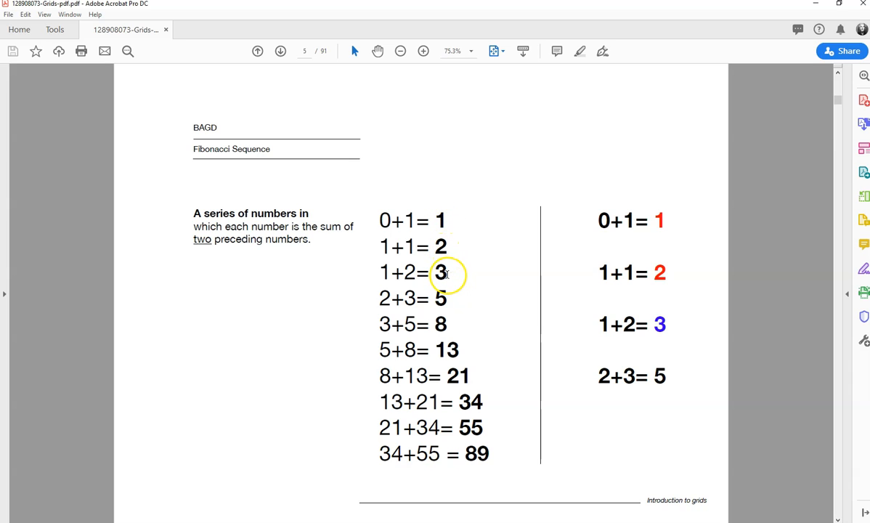
{"action": "left_click_drag", "start_coordinate": [445, 248], "coordinate": [441, 220]}
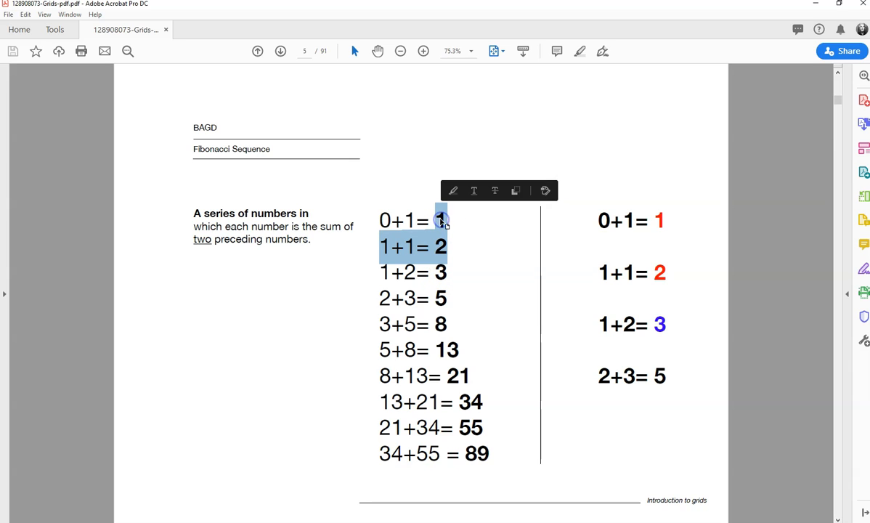
{"action": "left_click", "coordinate": [444, 276]}
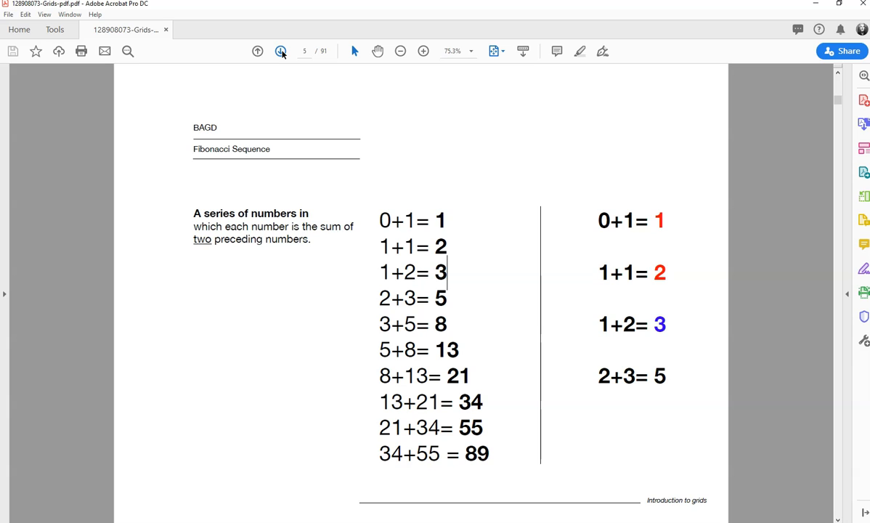
{"action": "left_click", "coordinate": [280, 51]}
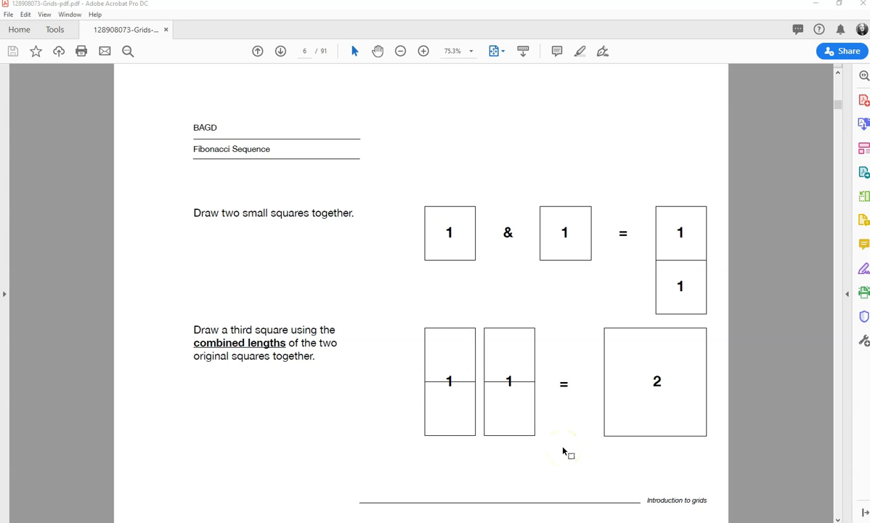
{"action": "left_click", "coordinate": [281, 52]}
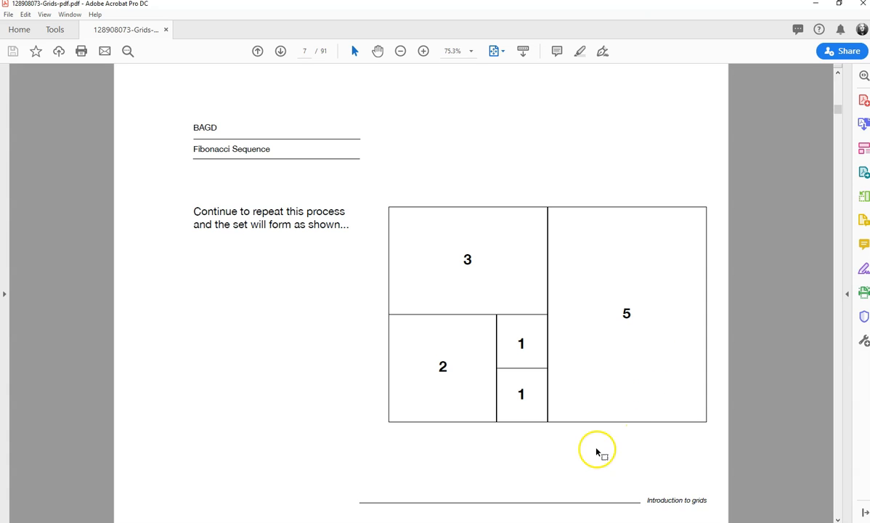
- Switch back to Photoshop and bring up the Fibonacci Shell.jpg document for reference
{"action": "left_click", "coordinate": [467, 465]}
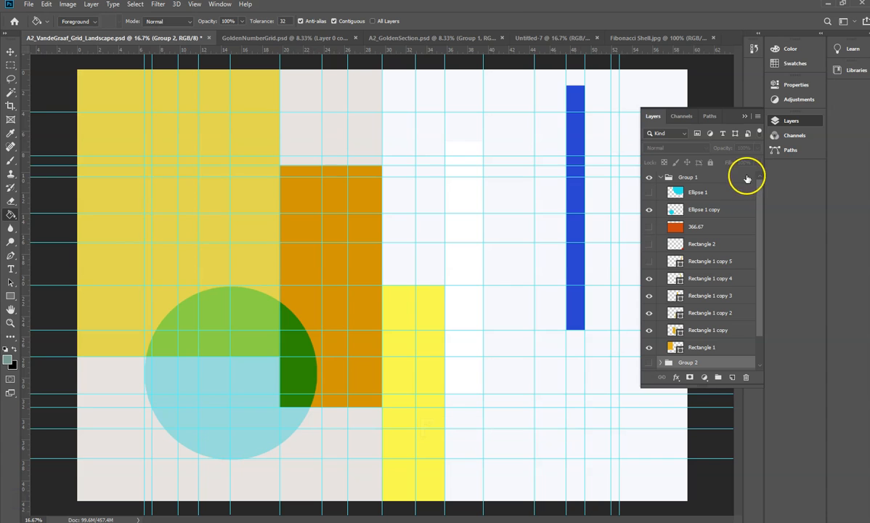
{"action": "left_click", "coordinate": [638, 40]}
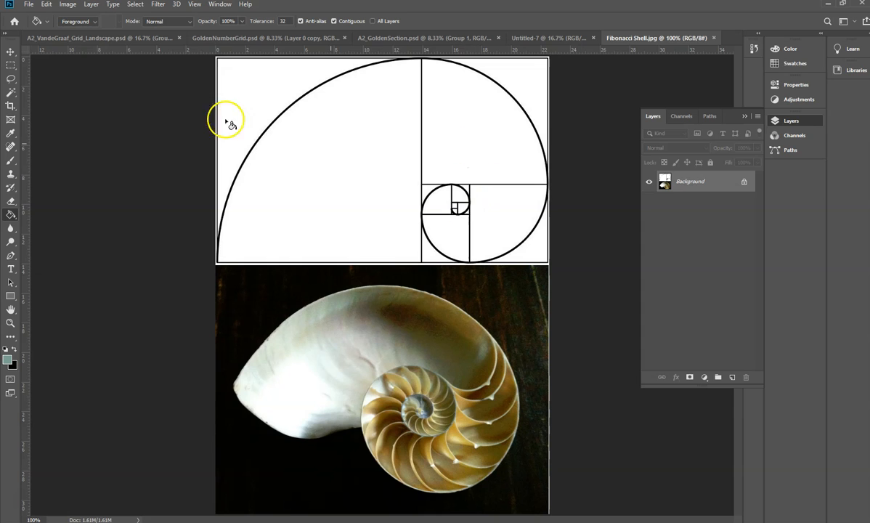
- Create a new 1 × 1 cm document at 300 pixels per inch
{"action": "left_click", "coordinate": [29, 5]}
{"action": "left_click", "coordinate": [29, 15]}
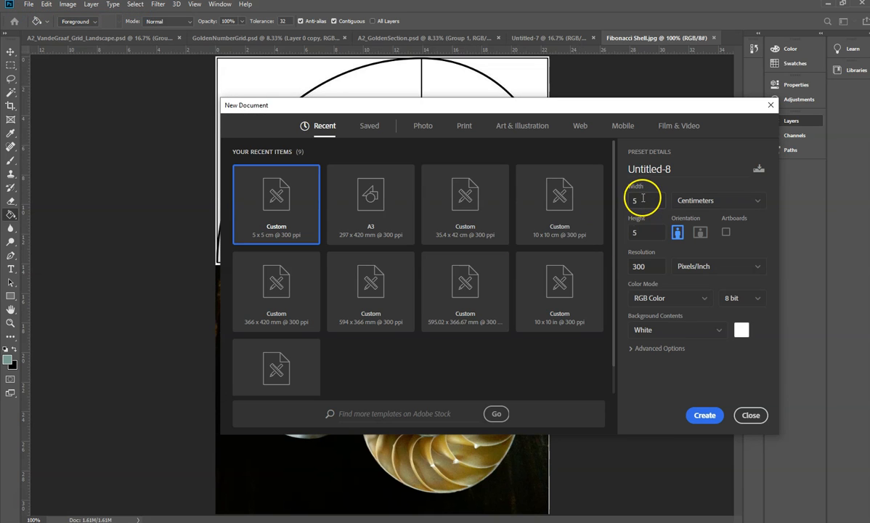
{"action": "type", "text": "1"}
{"action": "key", "text": "Tab"}
{"action": "type", "text": "1"}
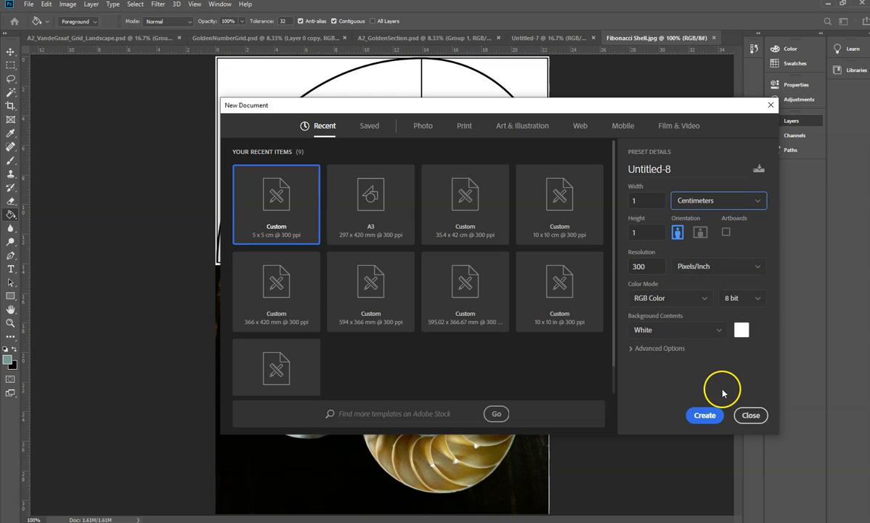
{"action": "left_click", "coordinate": [703, 415]}
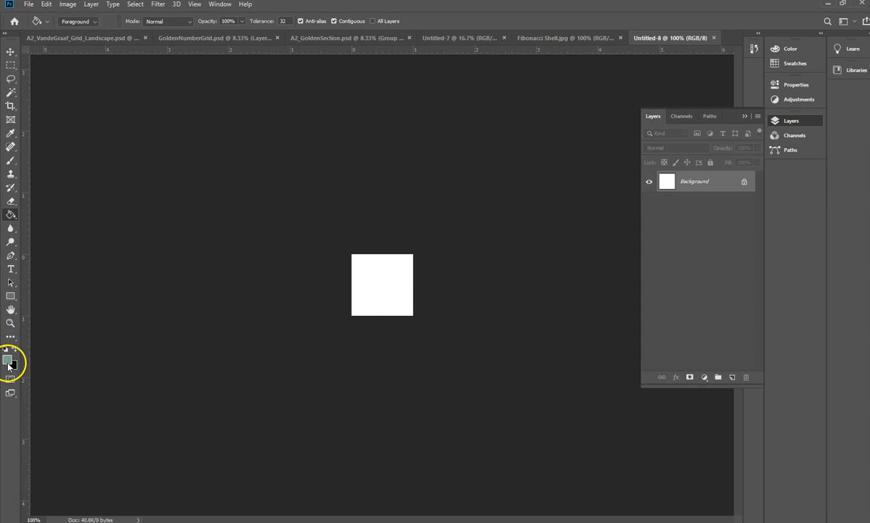
- Fill the square canvas with the grey-green foreground colour and unlock its Background layer
{"action": "left_click", "coordinate": [383, 289]}
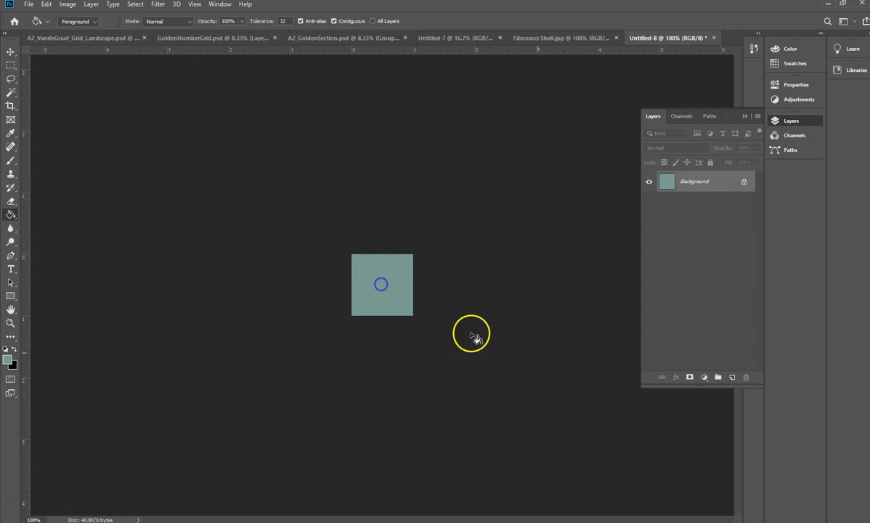
{"action": "left_click", "coordinate": [745, 185]}
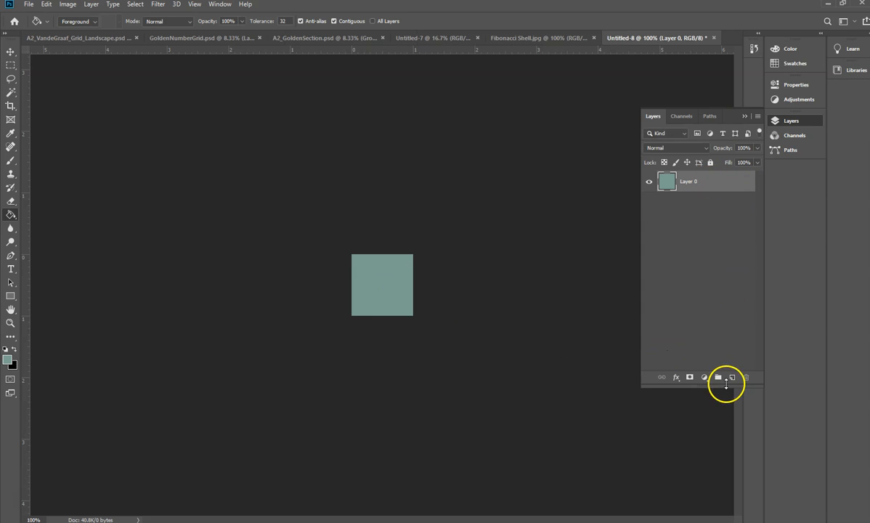
- Add a new empty layer beneath the coloured square's layer and name it "background"
{"action": "left_click", "coordinate": [733, 377]}
{"action": "left_click_drag", "start_coordinate": [713, 181], "coordinate": [692, 200]}
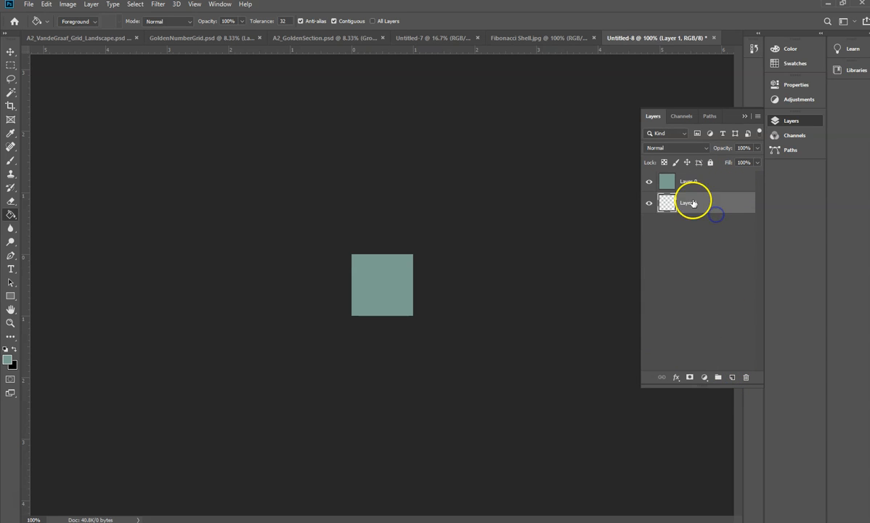
{"action": "double_click", "coordinate": [690, 206]}
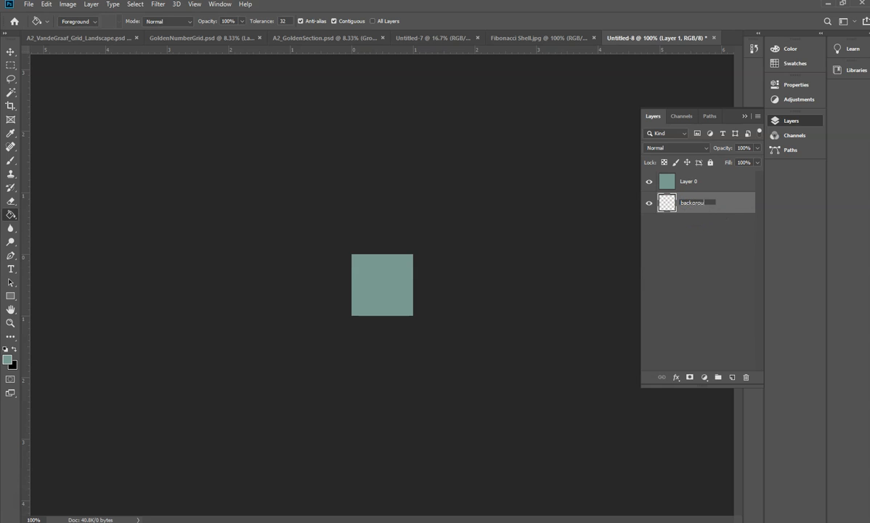
{"action": "key", "text": "Return"}
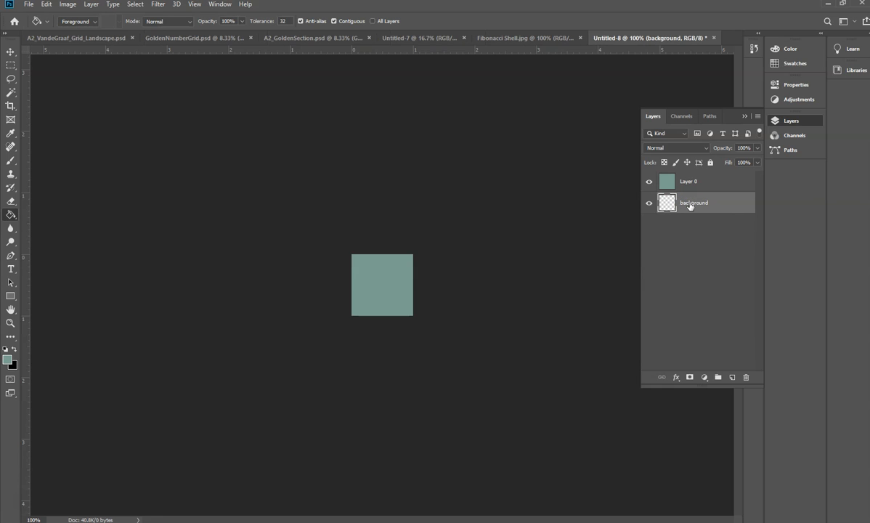
- Fill the "background" layer with white and reselect Layer 0
{"action": "left_click", "coordinate": [15, 352]}
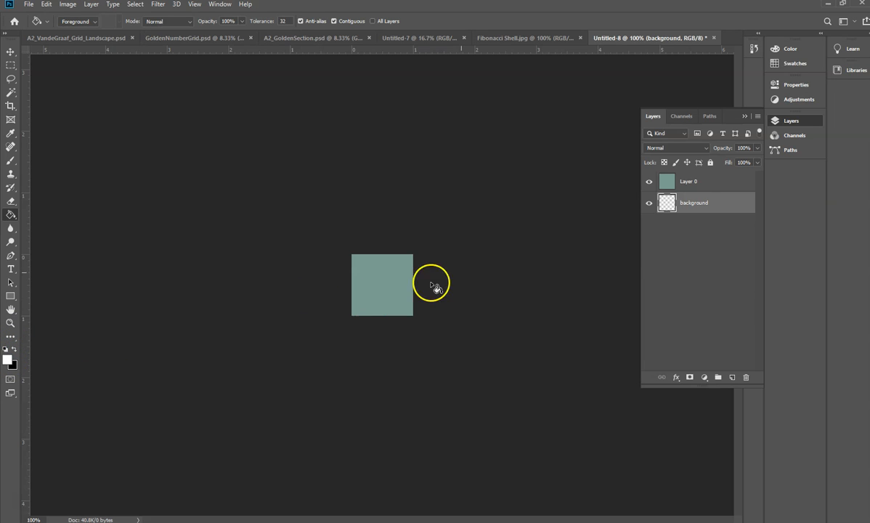
{"action": "left_click", "coordinate": [404, 273]}
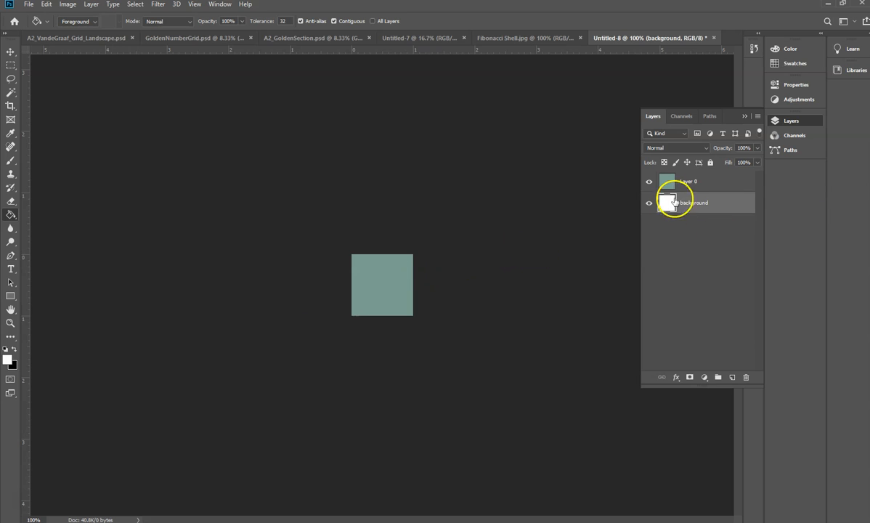
{"action": "left_click", "coordinate": [722, 188]}
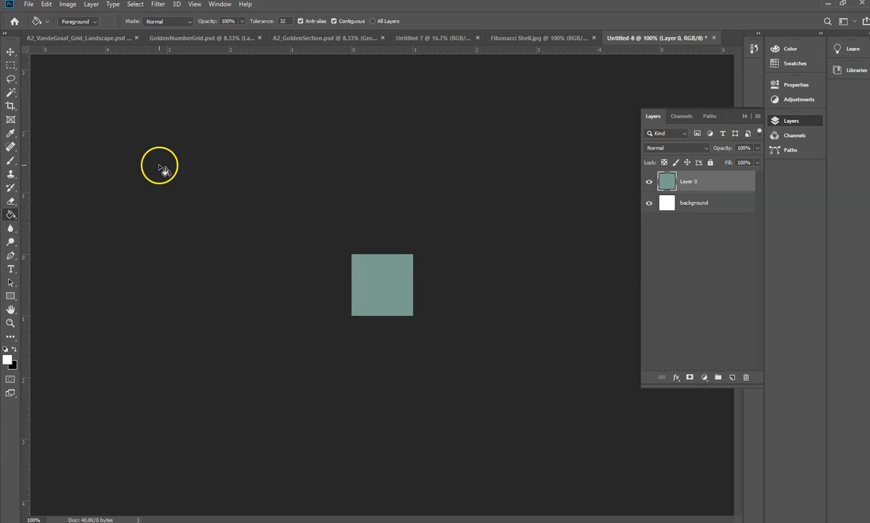
- Set the canvas height to 2 cm and move the grey-green square down flush with the canvas's bottom edge
{"action": "left_click", "coordinate": [69, 5]}
{"action": "left_click", "coordinate": [86, 93]}
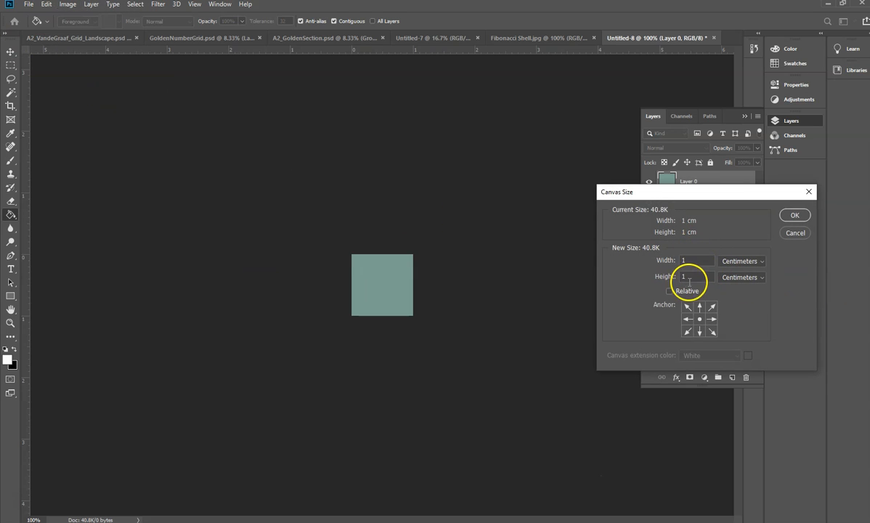
{"action": "type", "text": "2"}
{"action": "key", "text": "Return"}
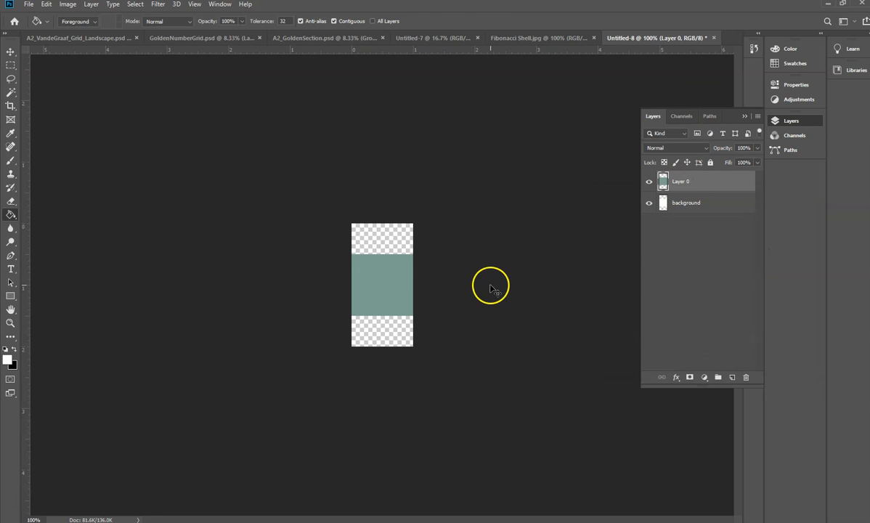
{"action": "key", "text": "ctrl+t"}
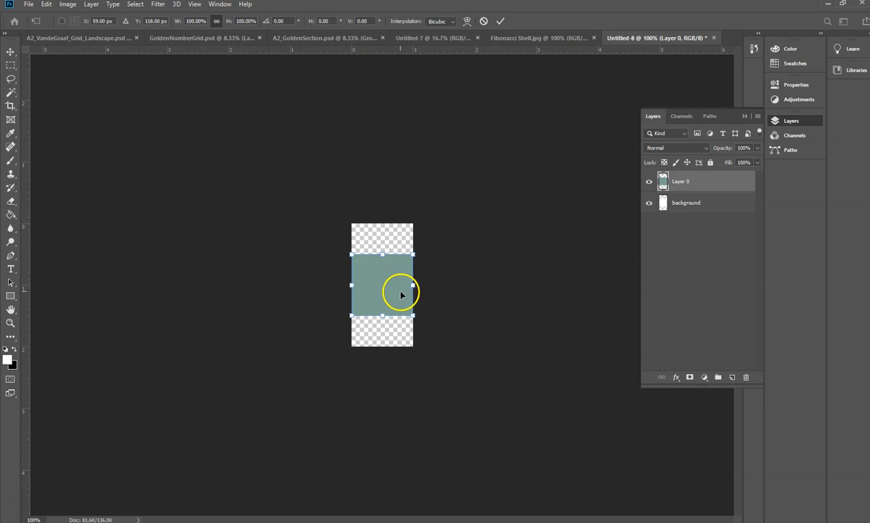
{"action": "left_click_drag", "start_coordinate": [392, 272], "coordinate": [395, 304]}
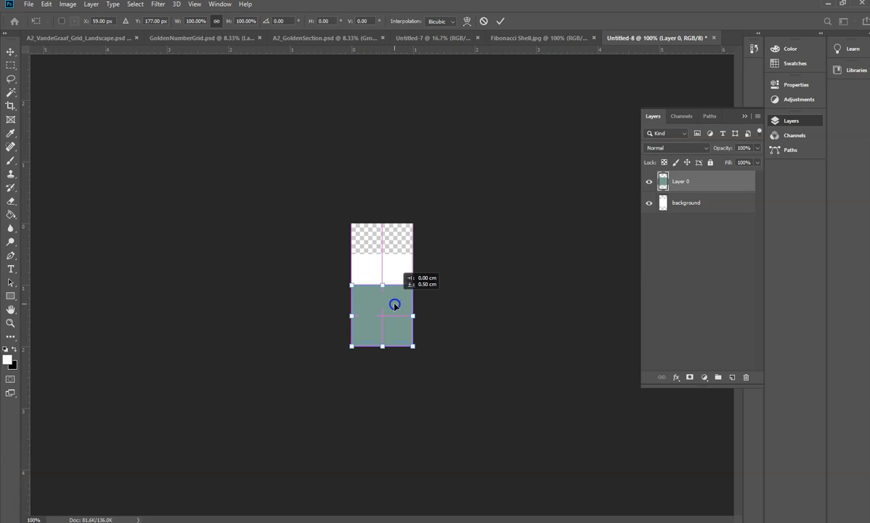
{"action": "key", "text": "Return"}
- Set the foreground colour to light green #8ed0b0 and fill the empty area above the grey-green square on Layer 0
{"action": "key", "text": "g"}
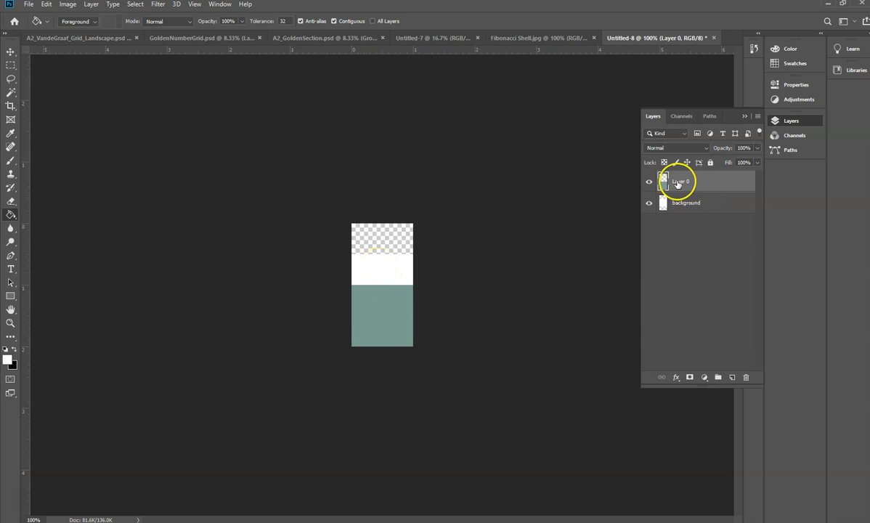
{"action": "left_click", "coordinate": [7, 359]}
{"action": "left_click", "coordinate": [321, 190]}
{"action": "left_click_drag", "start_coordinate": [443, 190], "coordinate": [444, 195]}
{"action": "left_click_drag", "start_coordinate": [386, 148], "coordinate": [348, 144]}
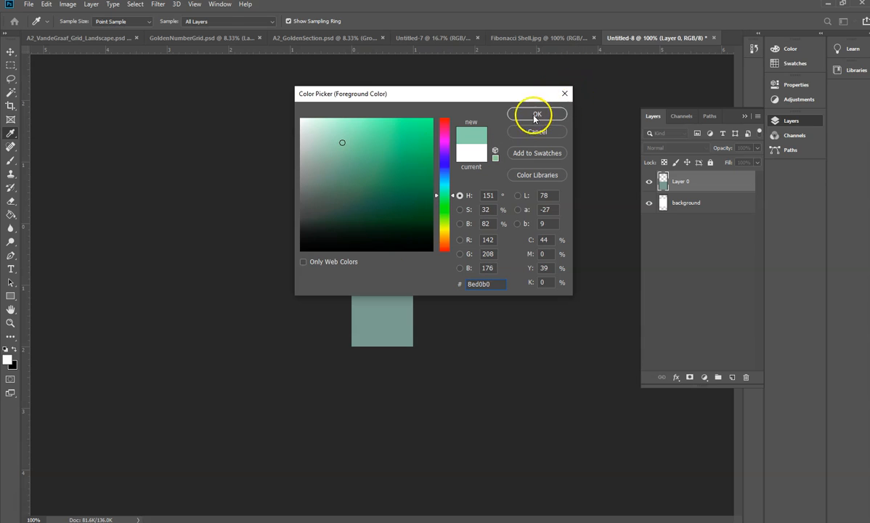
{"action": "left_click", "coordinate": [537, 114]}
{"action": "key", "text": "g"}
{"action": "left_click", "coordinate": [383, 245]}
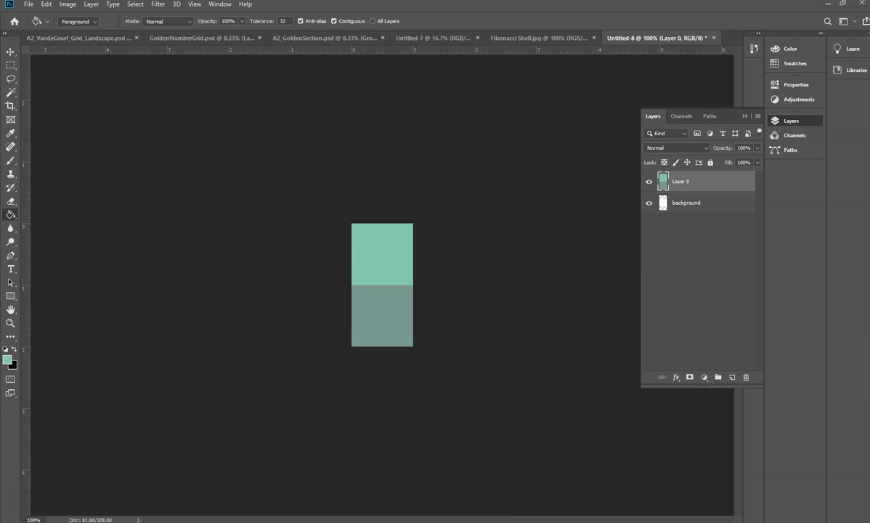
- Set the canvas width to 3 cm and move the two stacked squares flush with the canvas's left edge
{"action": "left_click", "coordinate": [69, 5]}
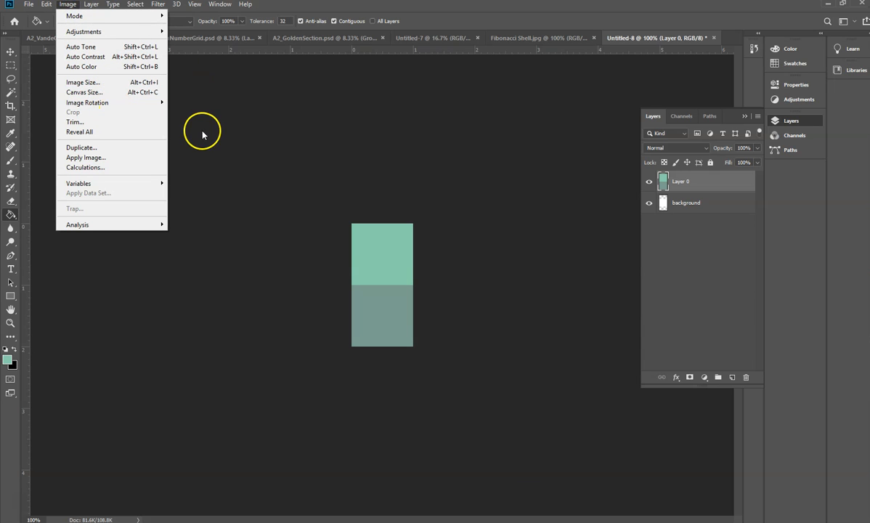
{"action": "left_click", "coordinate": [119, 93]}
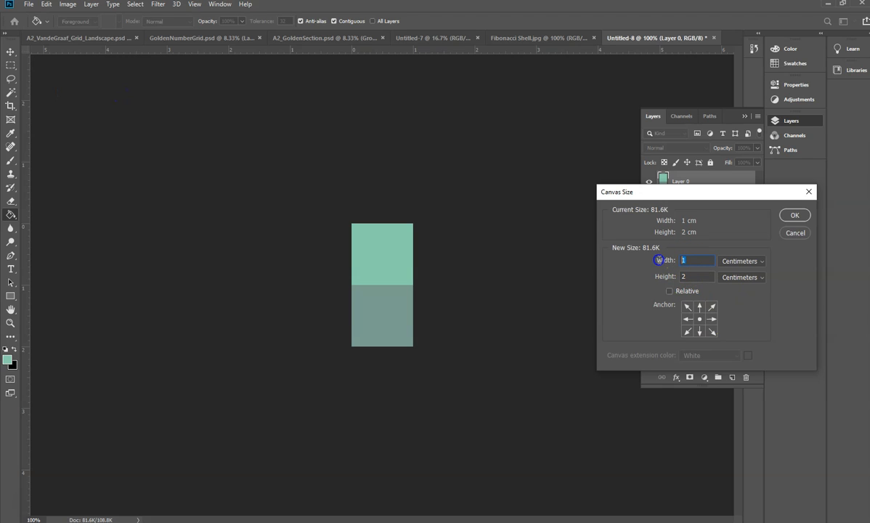
{"action": "type", "text": "3"}
{"action": "left_click", "coordinate": [691, 279]}
{"action": "left_click", "coordinate": [795, 215]}
{"action": "left_click", "coordinate": [702, 186]}
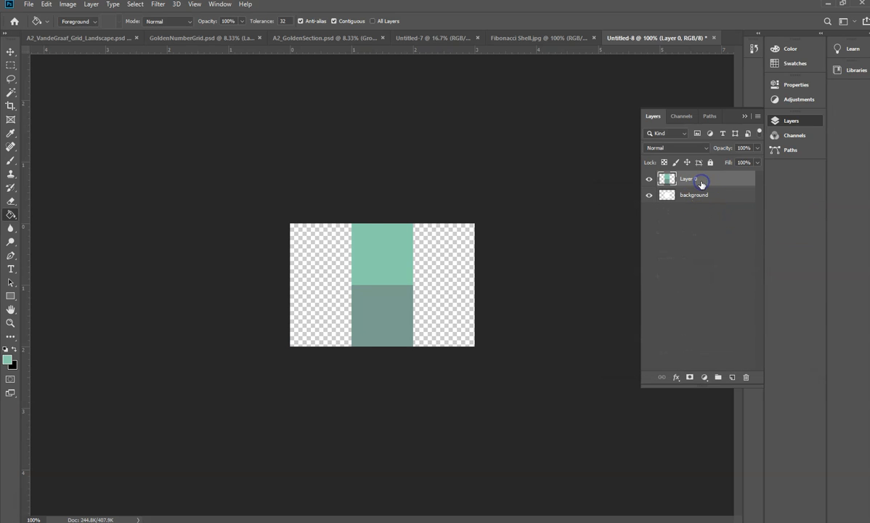
{"action": "key", "text": "ctrl+t"}
{"action": "left_click_drag", "start_coordinate": [385, 285], "coordinate": [322, 277]}
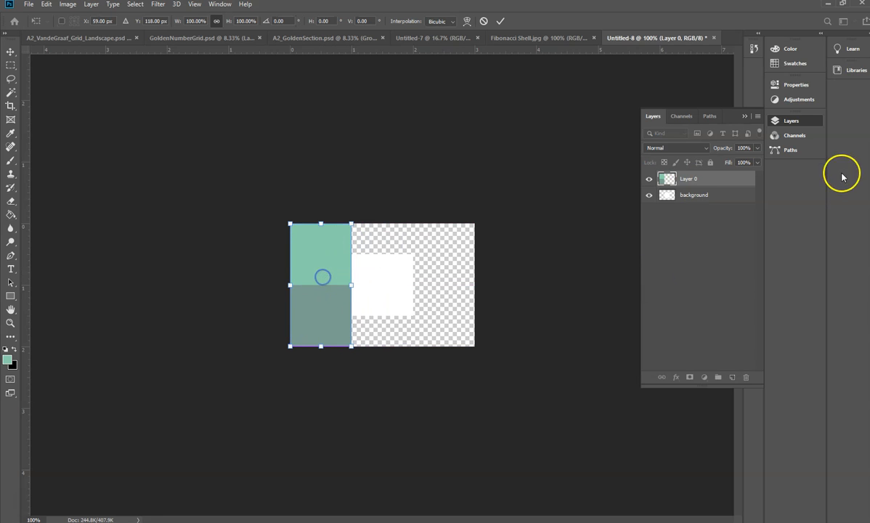
{"action": "left_click", "coordinate": [381, 327]}
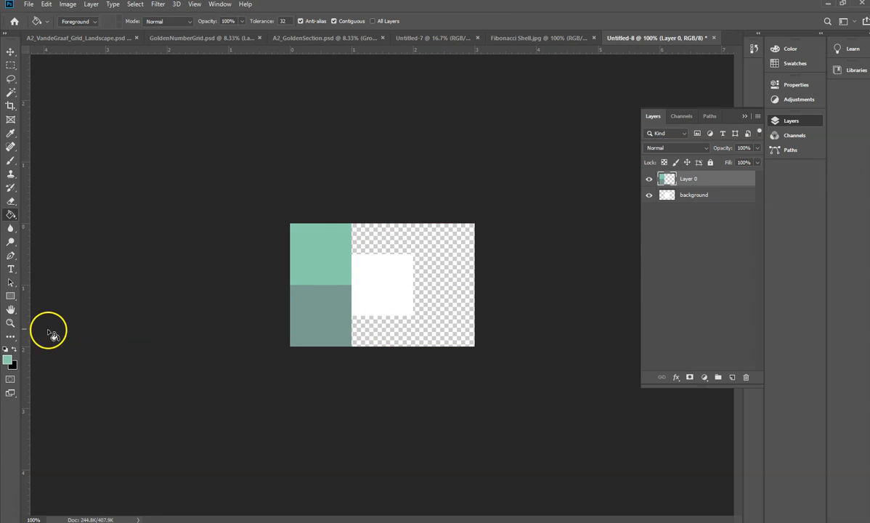
- Set the foreground colour to dark green #618574 and fill the empty area to the right of the two small squares
{"action": "left_click", "coordinate": [8, 360]}
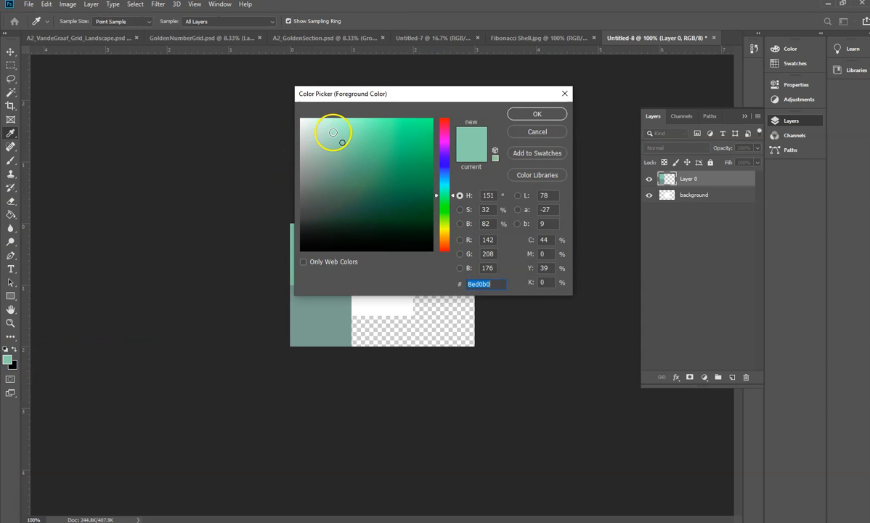
{"action": "left_click_drag", "start_coordinate": [349, 162], "coordinate": [336, 179]}
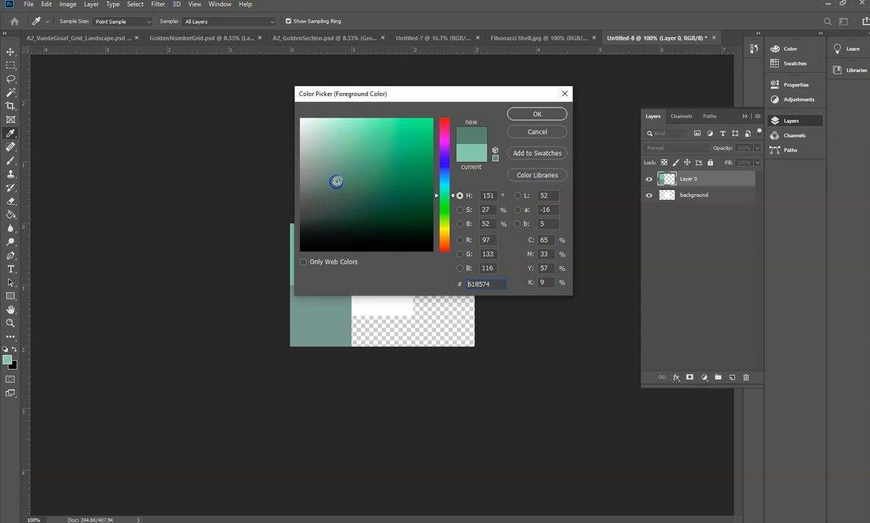
{"action": "left_click", "coordinate": [526, 110]}
{"action": "key", "text": "g"}
{"action": "left_click", "coordinate": [399, 281]}
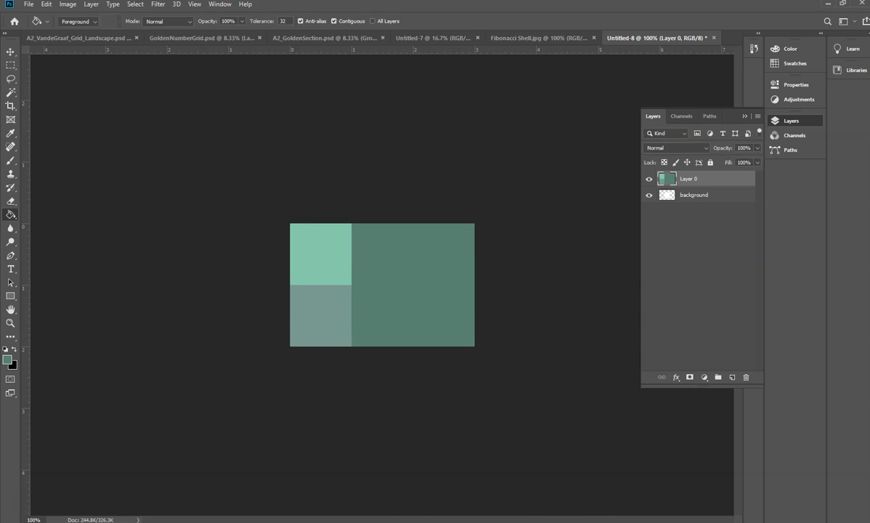
- Check the Fibonacci diagram in the grids PDF in Acrobat, return to Photoshop and rotate Layer 0 by 180°
{"action": "left_click", "coordinate": [550, 521]}
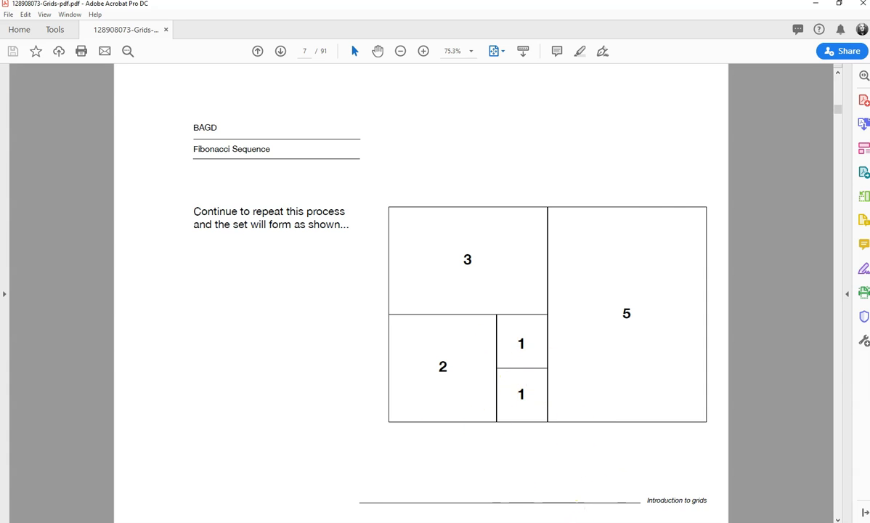
{"action": "left_click", "coordinate": [581, 521]}
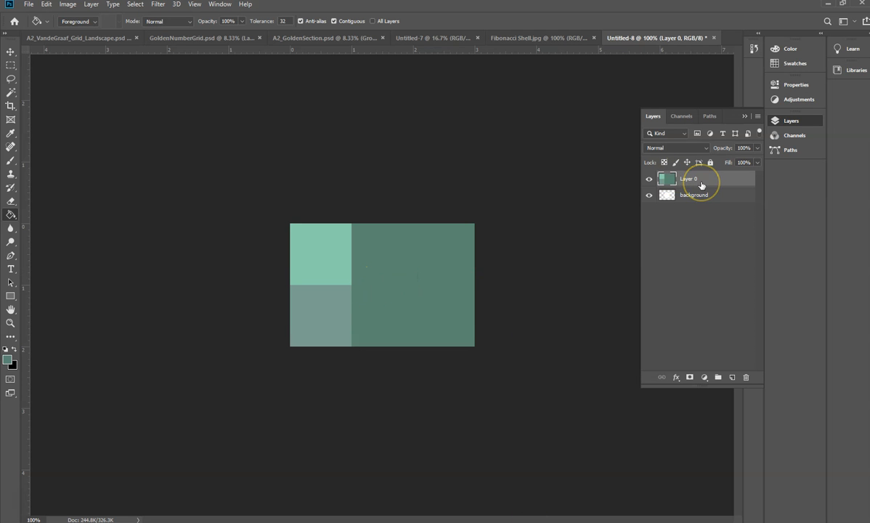
{"action": "key", "text": "ctrl+t"}
{"action": "right_click", "coordinate": [394, 301]}
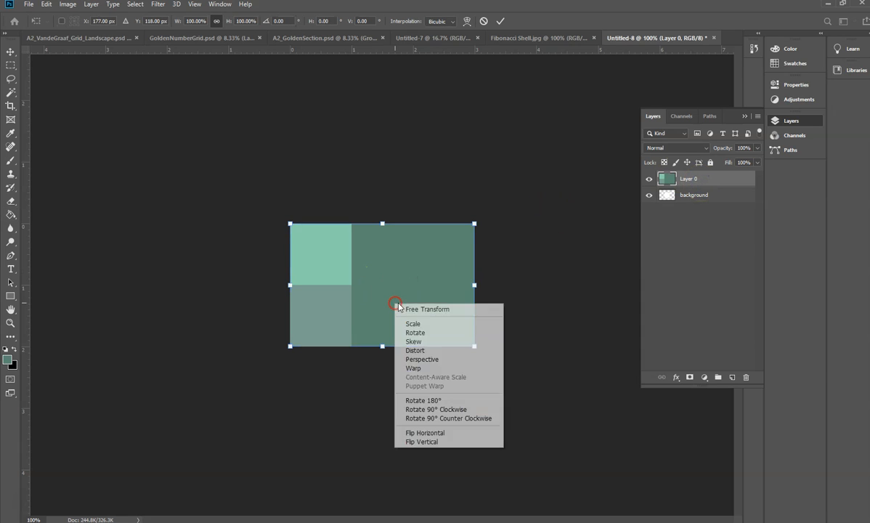
{"action": "left_click", "coordinate": [469, 401]}
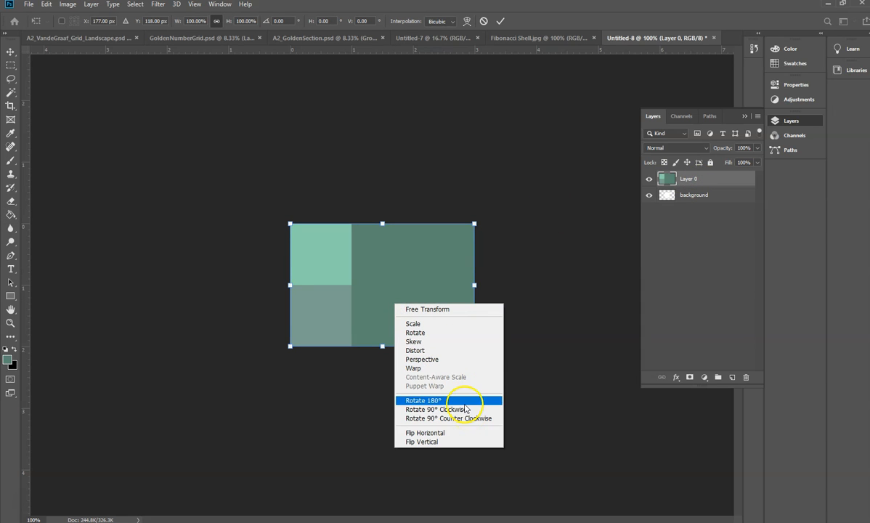
{"action": "key", "text": "Return"}
{"action": "key", "text": "g"}
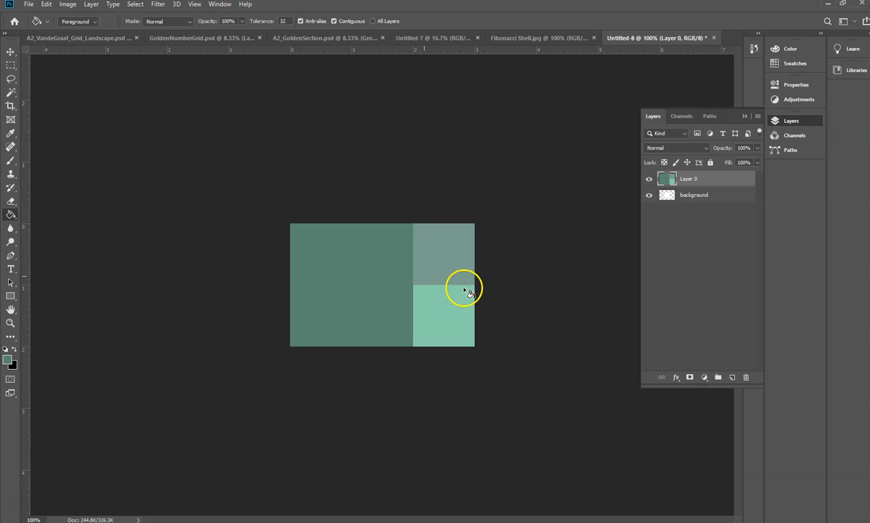
- Set the canvas height to 4 cm and move the three squares down flush with the canvas's bottom edge
{"action": "left_click", "coordinate": [69, 6]}
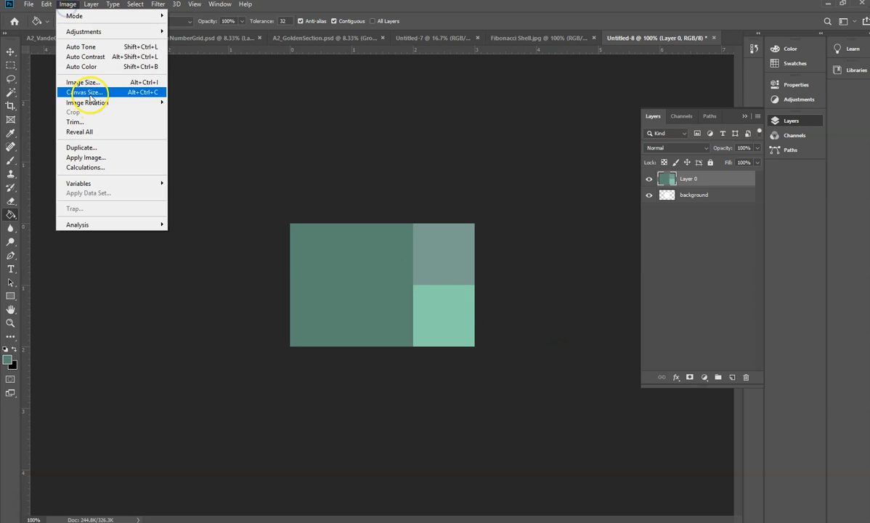
{"action": "left_click", "coordinate": [85, 91]}
{"action": "left_click", "coordinate": [683, 277]}
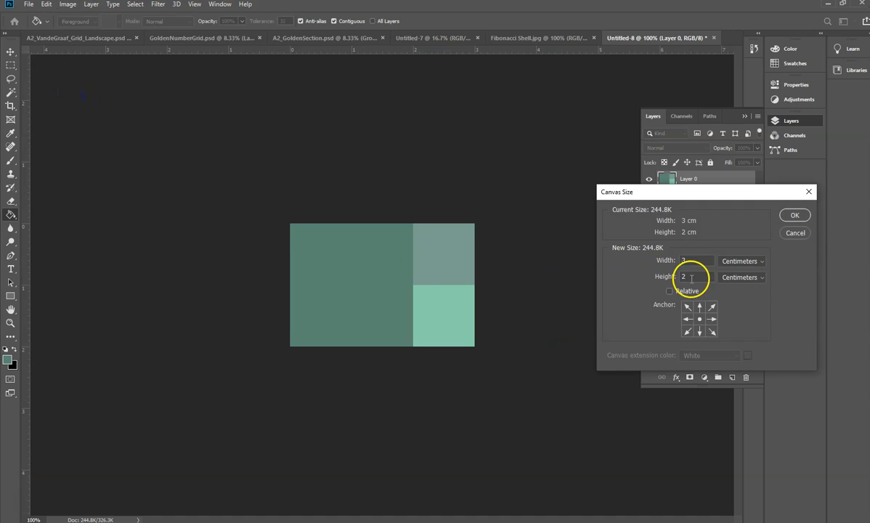
{"action": "type", "text": "4"}
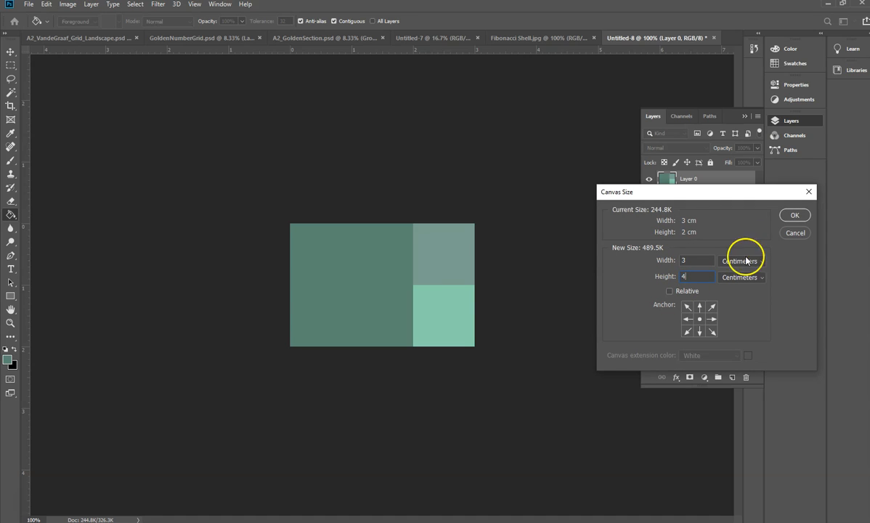
{"action": "left_click", "coordinate": [792, 217]}
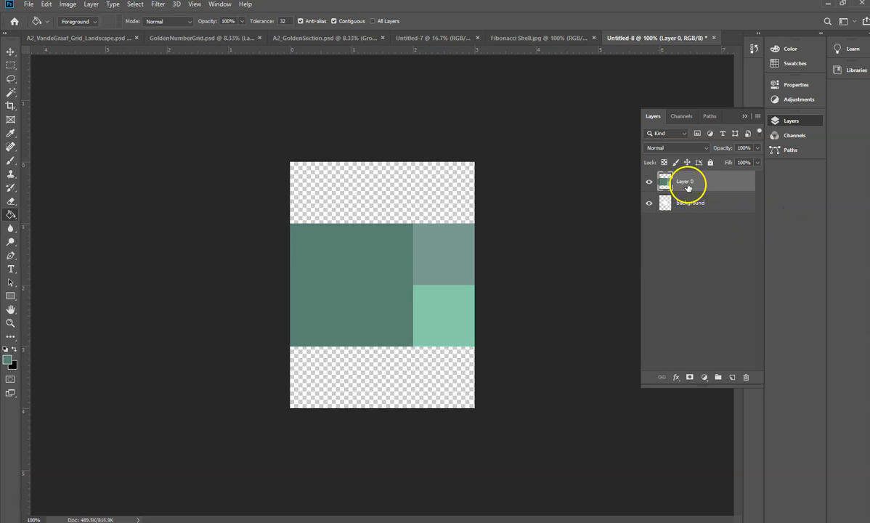
{"action": "key", "text": "ctrl+t"}
{"action": "left_click_drag", "start_coordinate": [415, 268], "coordinate": [412, 326]}
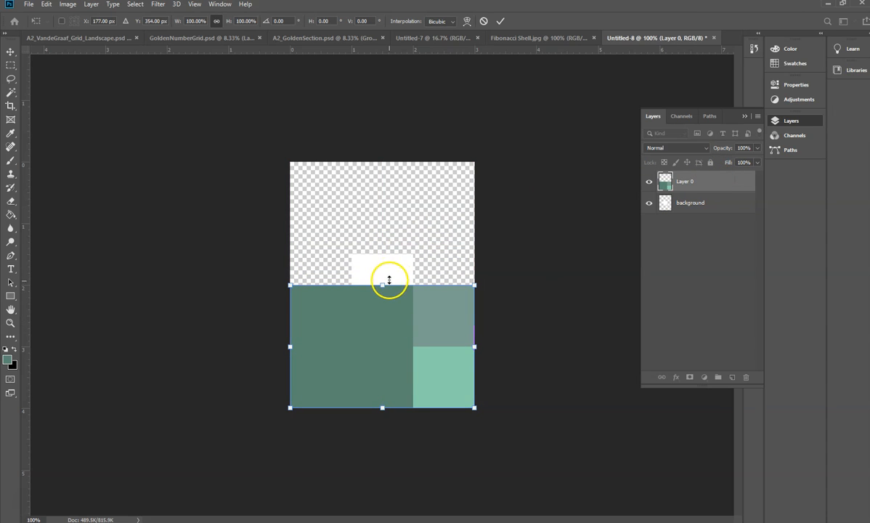
{"action": "key", "text": "Return"}
- Set the foreground colour to pale green #aed5c2 and fill the empty area above the three squares
{"action": "key", "text": "g"}
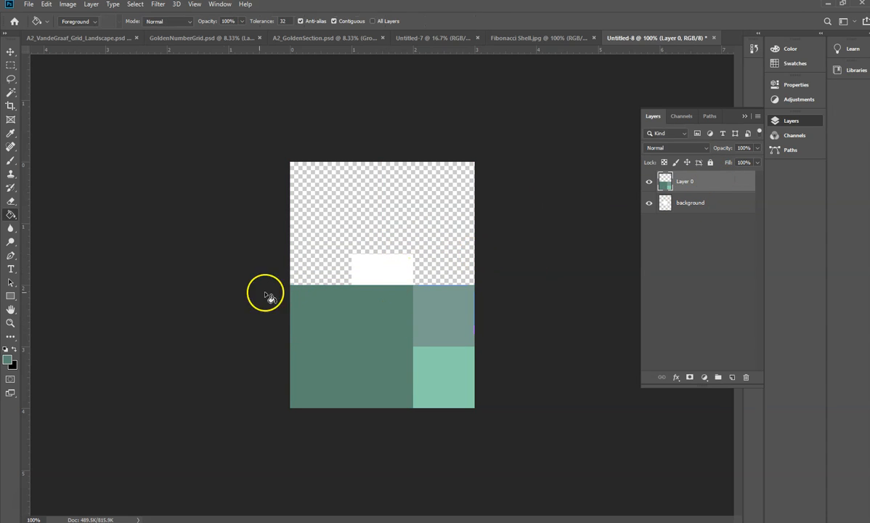
{"action": "left_click", "coordinate": [7, 359]}
{"action": "left_click_drag", "start_coordinate": [353, 197], "coordinate": [326, 154]}
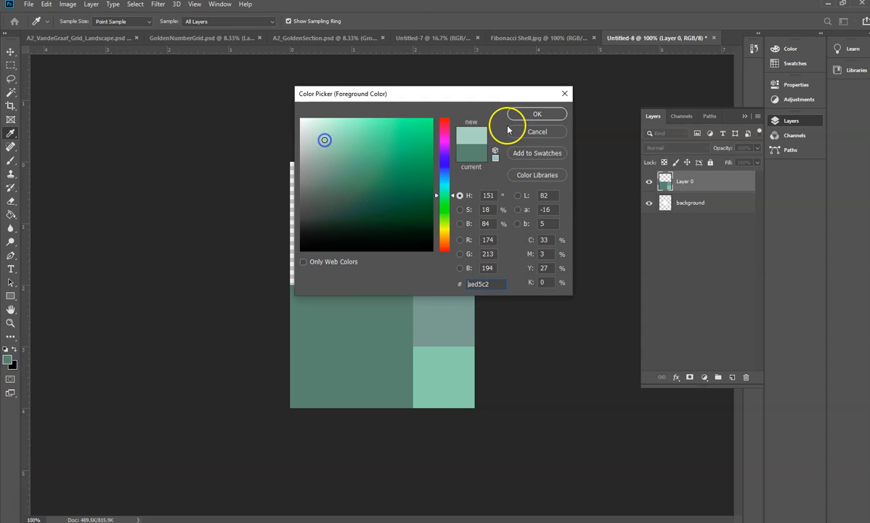
{"action": "left_click", "coordinate": [535, 114]}
{"action": "left_click", "coordinate": [376, 213]}
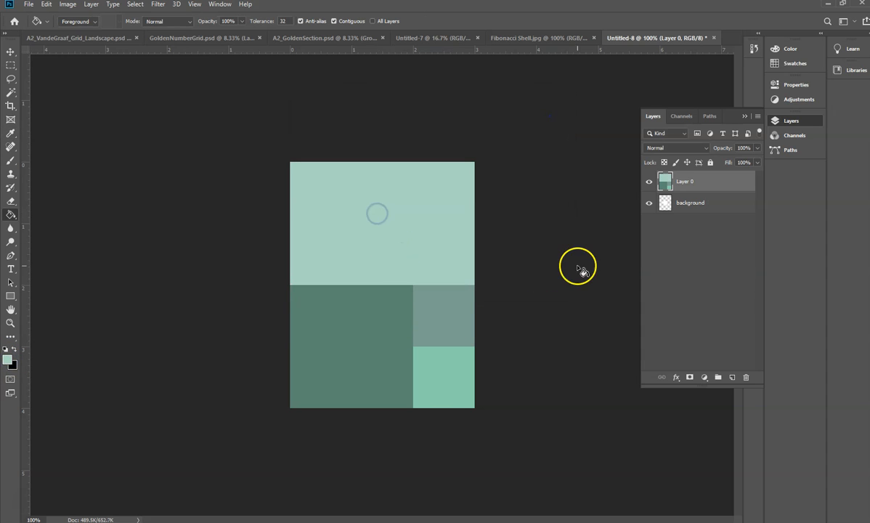
- Set the canvas width to 6 cm and move the squares on Layer 0 flush with the canvas's left edge
{"action": "left_click", "coordinate": [533, 522]}
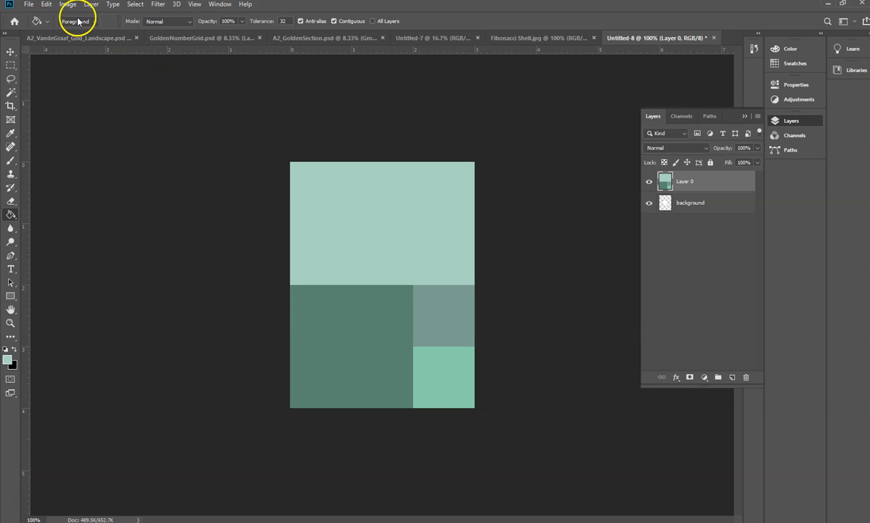
{"action": "left_click", "coordinate": [67, 4]}
{"action": "left_click", "coordinate": [84, 92]}
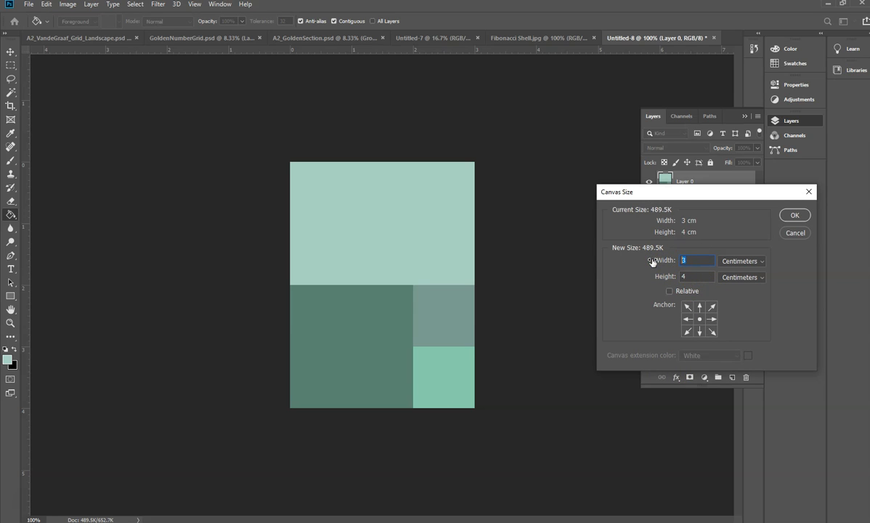
{"action": "type", "text": "6"}
{"action": "left_click", "coordinate": [796, 223]}
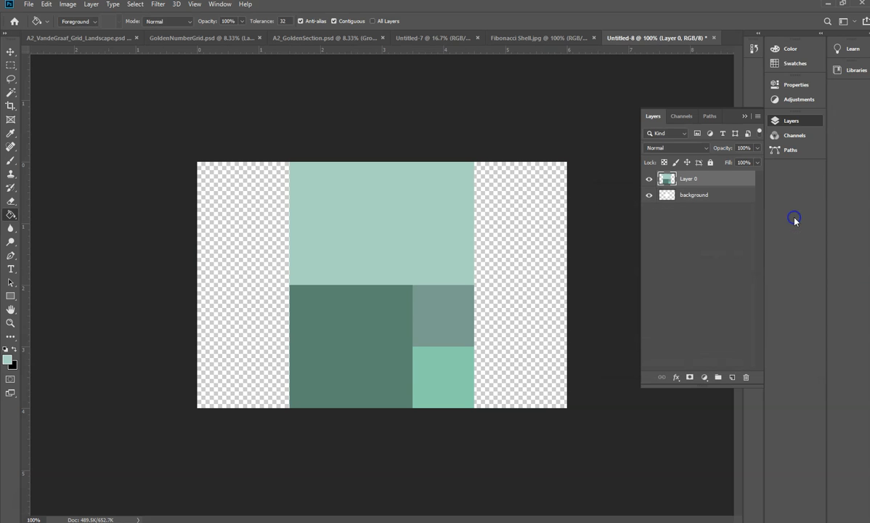
{"action": "key", "text": "ctrl+t"}
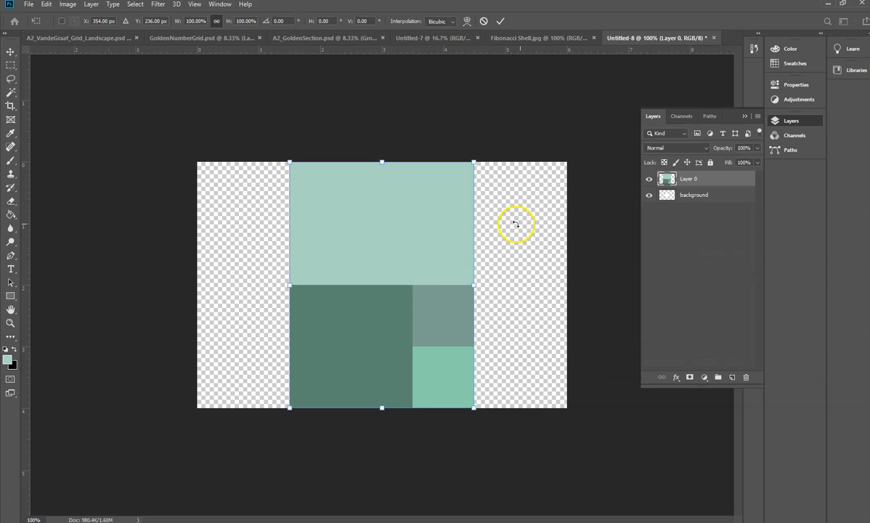
{"action": "left_click_drag", "start_coordinate": [421, 235], "coordinate": [329, 237]}
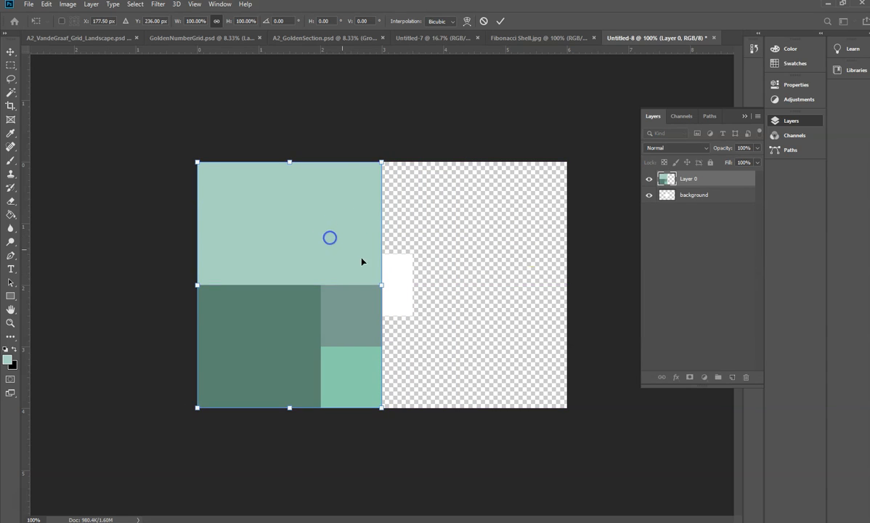
{"action": "key", "text": "g"}
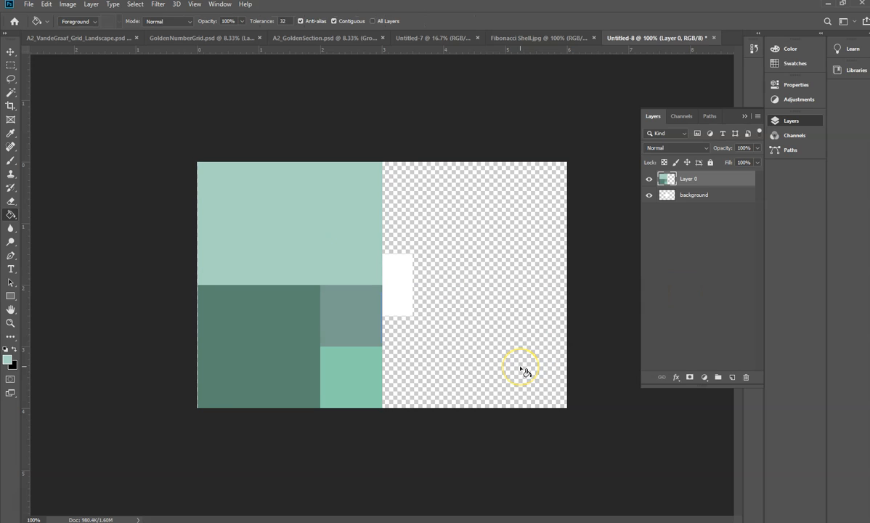
{"action": "key", "text": "v"}
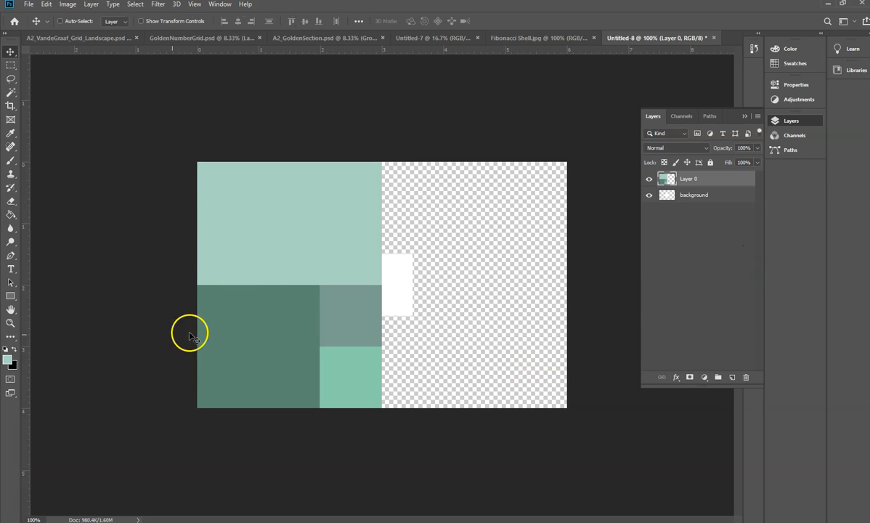
- Set the foreground colour to dark green #466255 and fill the empty area to the right of the squares
{"action": "left_click", "coordinate": [8, 359]}
{"action": "left_click_drag", "start_coordinate": [326, 169], "coordinate": [336, 197]}
{"action": "left_click", "coordinate": [535, 114]}
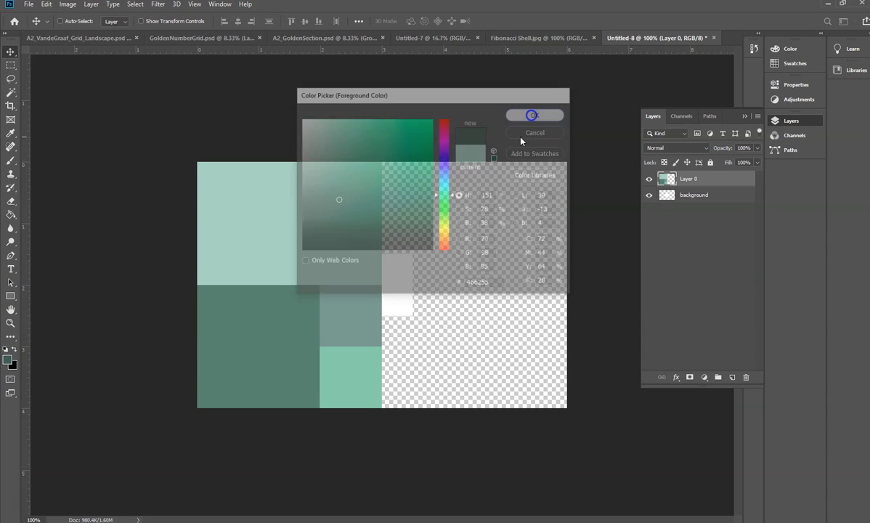
{"action": "key", "text": "g"}
{"action": "left_click", "coordinate": [428, 285]}
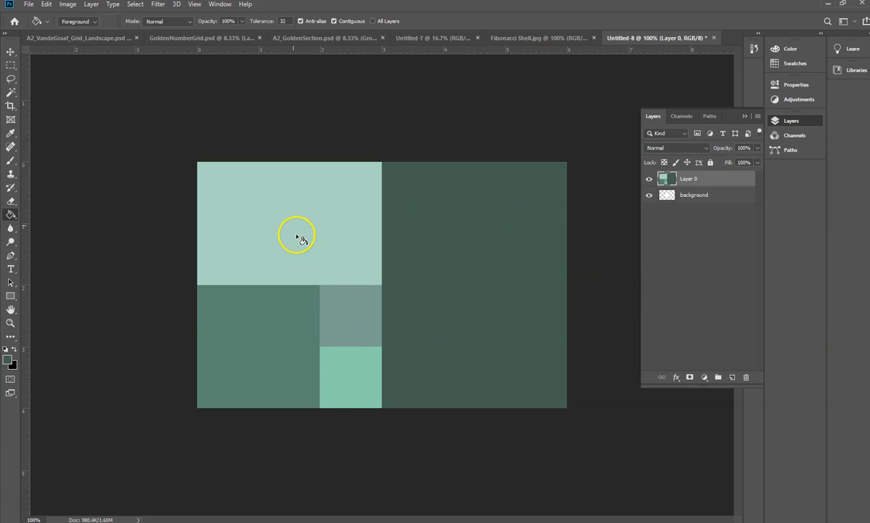
- Set the canvas height to 8 cm and move the squares on Layer 0 down to the canvas's bottom edge
{"action": "left_click", "coordinate": [67, 4]}
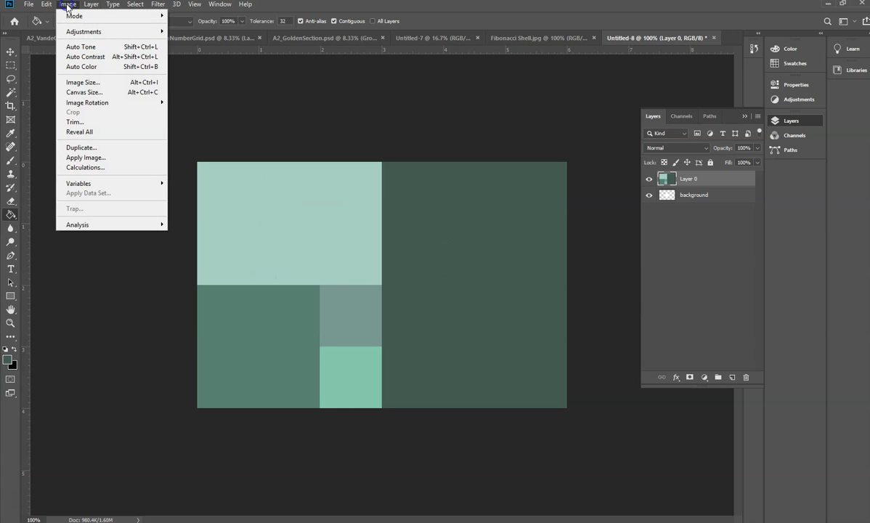
{"action": "left_click", "coordinate": [82, 93]}
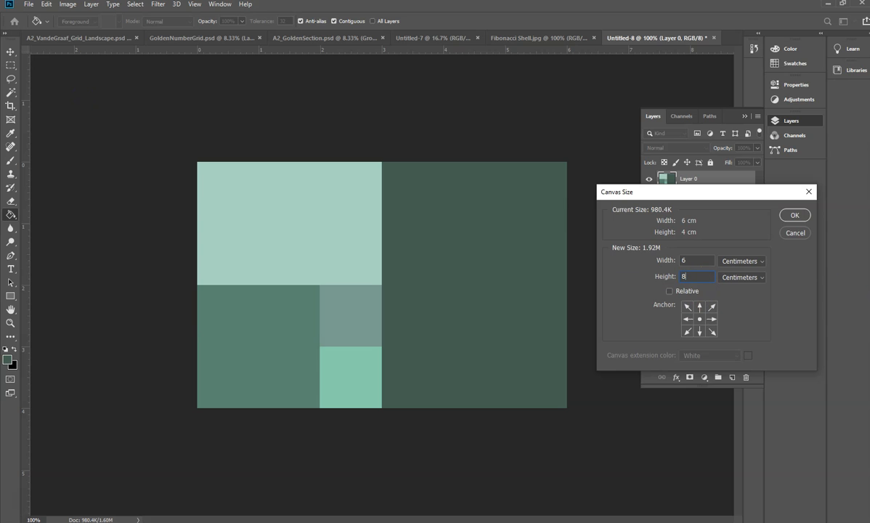
{"action": "left_click", "coordinate": [794, 215]}
{"action": "key", "text": "ctrl+minus"}
{"action": "left_click", "coordinate": [713, 182]}
{"action": "key", "text": "ctrl+t"}
{"action": "left_click_drag", "start_coordinate": [458, 278], "coordinate": [445, 357]}
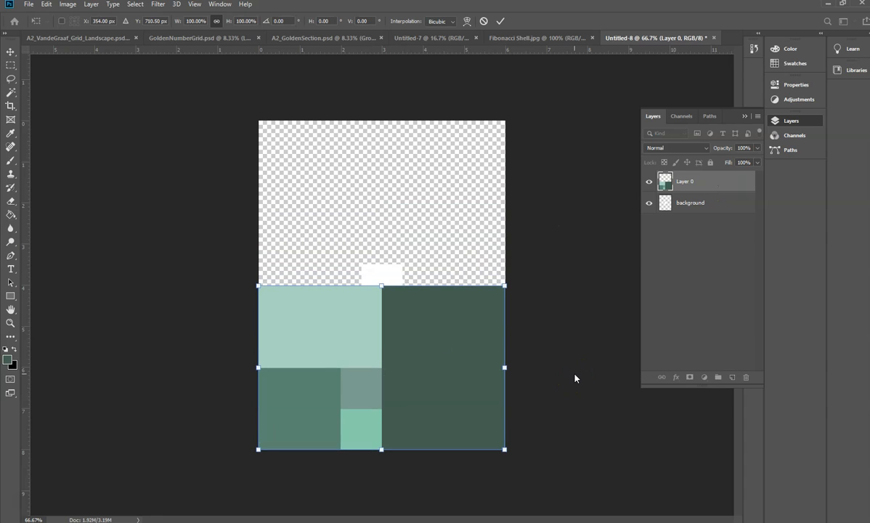
{"action": "key", "text": "Return"}
{"action": "key", "text": "g"}
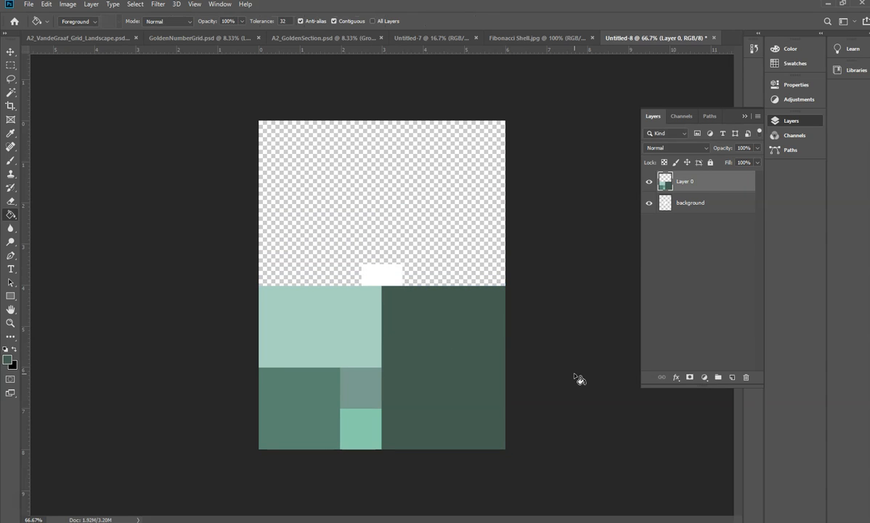
- Nudge the squares on Layer 0 up slightly to fine-tune their vertical alignment with the canvas
{"action": "key", "text": "v"}
{"action": "key", "text": "Up"}
{"action": "key", "text": "Up"}
{"action": "key", "text": "Down"}
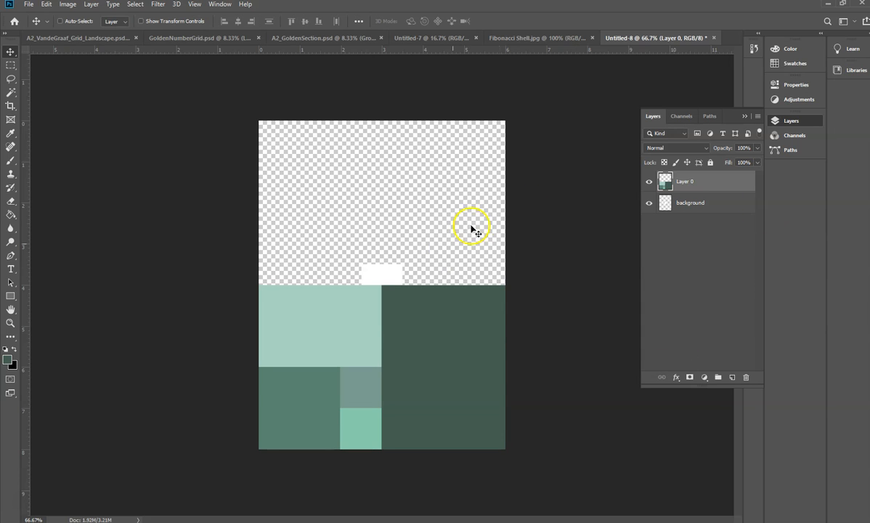
- Set the foreground colour to a medium green and fill the empty area above the squares
{"action": "key", "text": "g"}
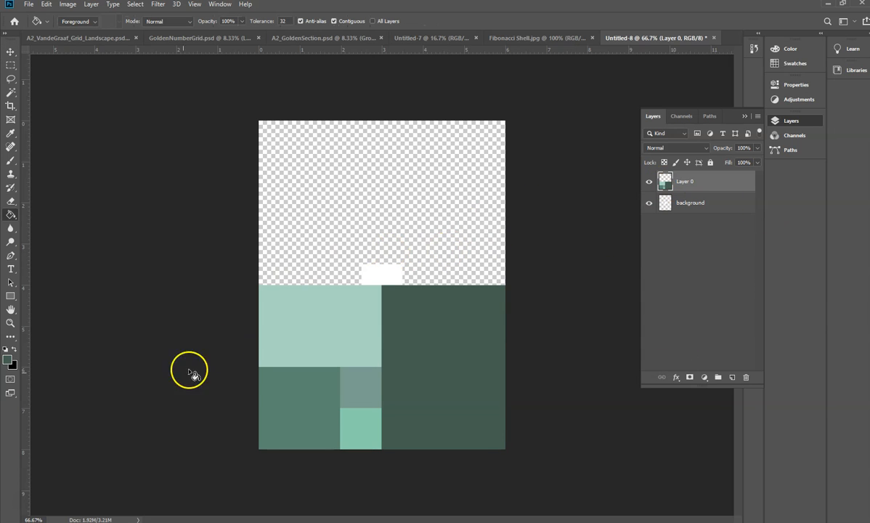
{"action": "left_click", "coordinate": [11, 360]}
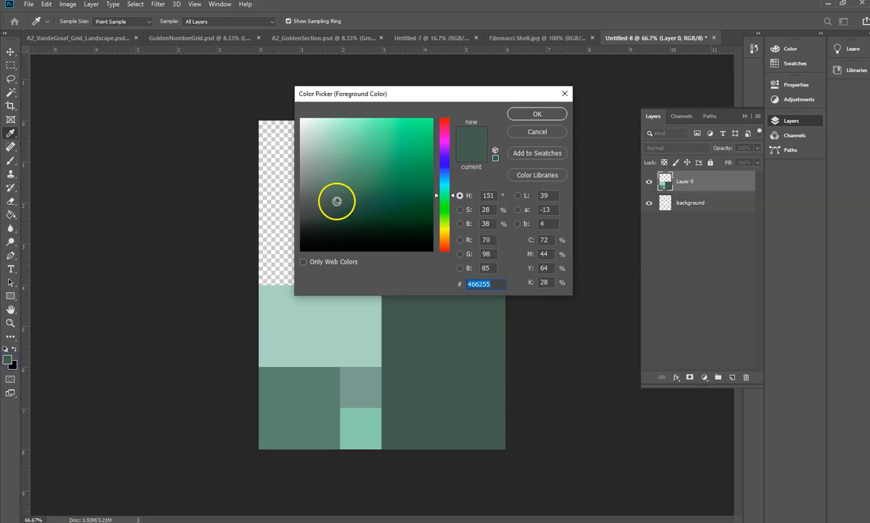
{"action": "left_click_drag", "start_coordinate": [336, 198], "coordinate": [346, 151]}
{"action": "left_click", "coordinate": [527, 113]}
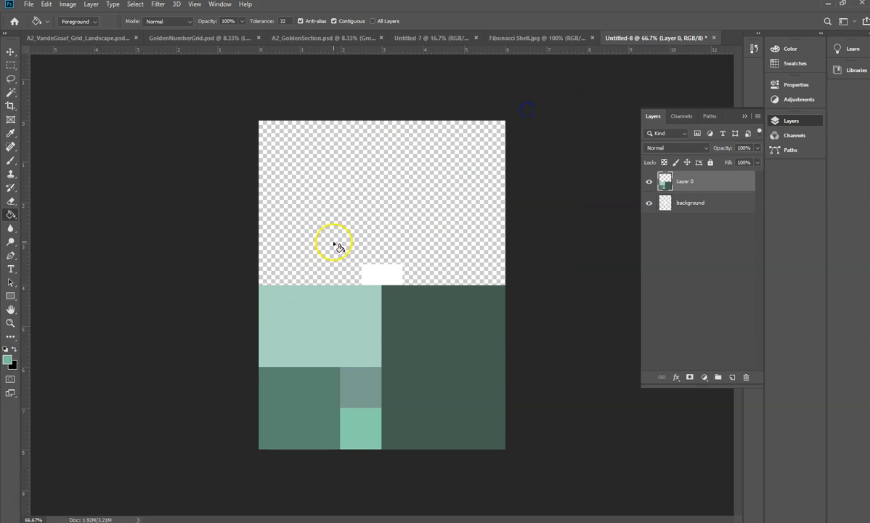
{"action": "left_click", "coordinate": [405, 215]}
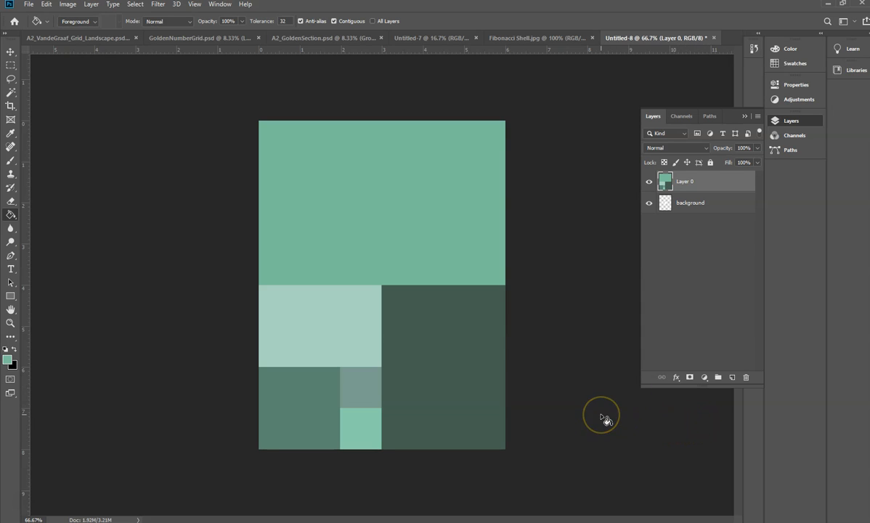
- Create a new portrait A3 document, 297 x 420 mm at 300 ppi, with a white background
{"action": "left_click", "coordinate": [393, 37]}
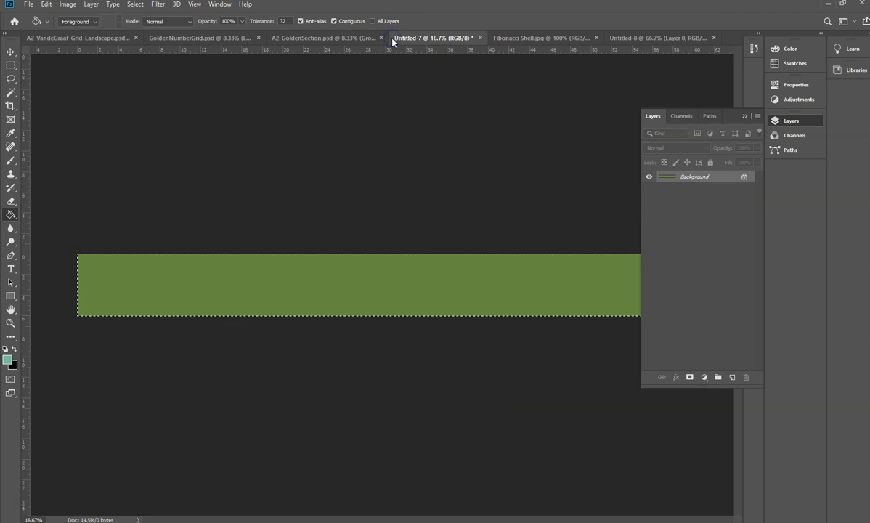
{"action": "left_click", "coordinate": [29, 4]}
{"action": "left_click", "coordinate": [37, 15]}
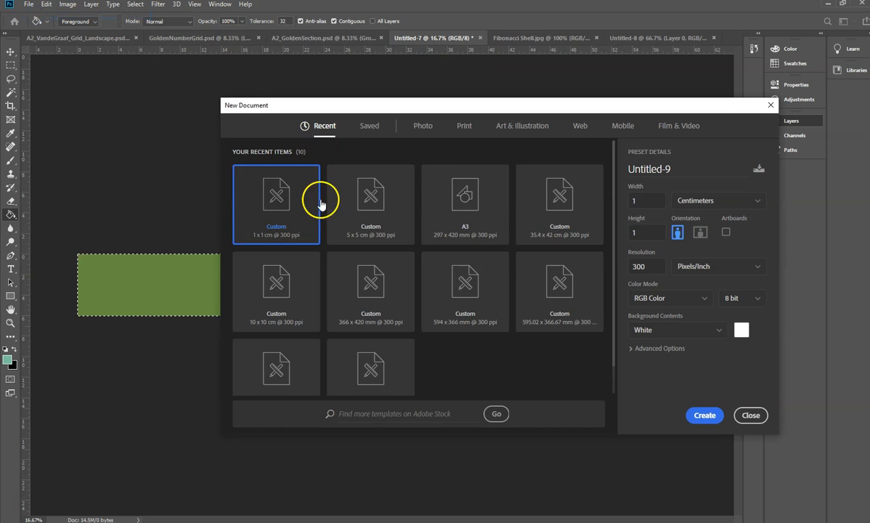
{"action": "left_click", "coordinate": [455, 214]}
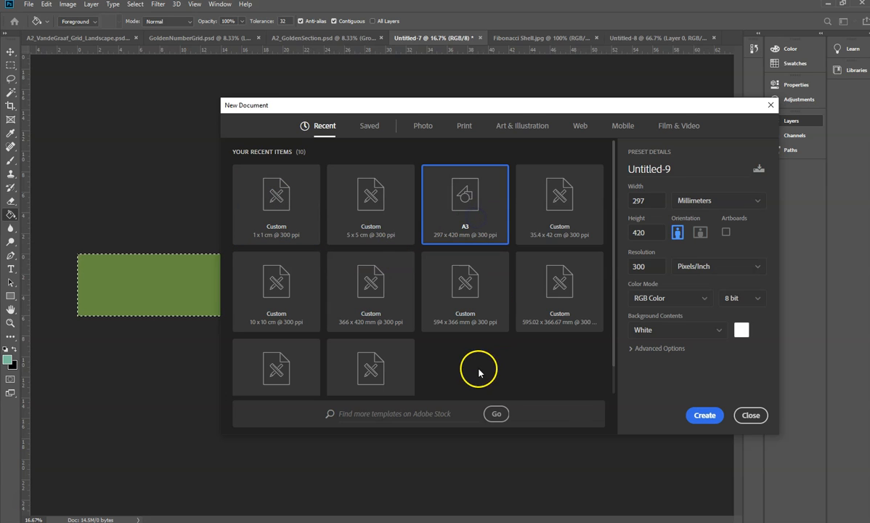
{"action": "left_click", "coordinate": [702, 415]}
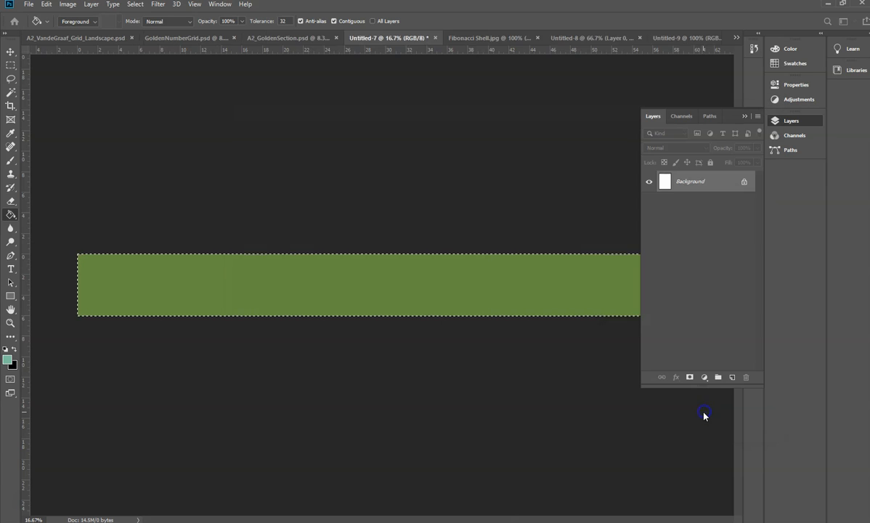
- Double the new A3 document's canvas width with a relative extension in centimetres, leaving its height unchanged
{"action": "left_click", "coordinate": [68, 5]}
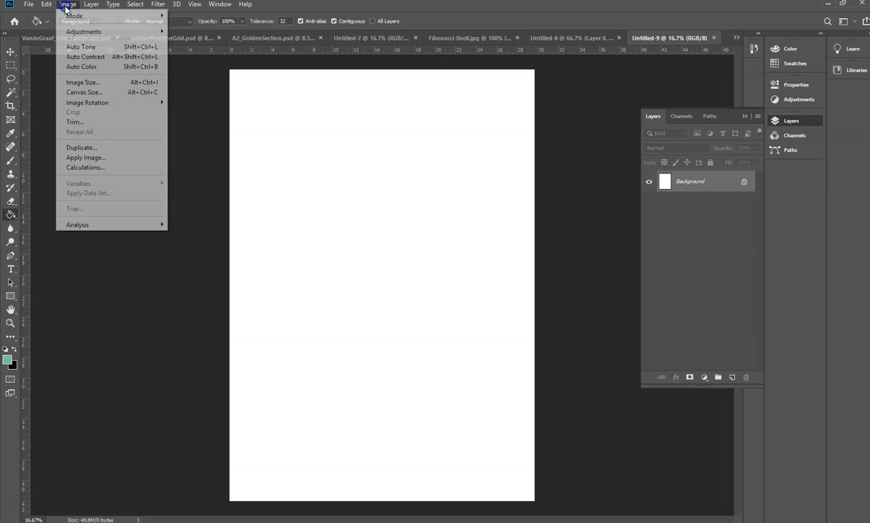
{"action": "left_click", "coordinate": [90, 92]}
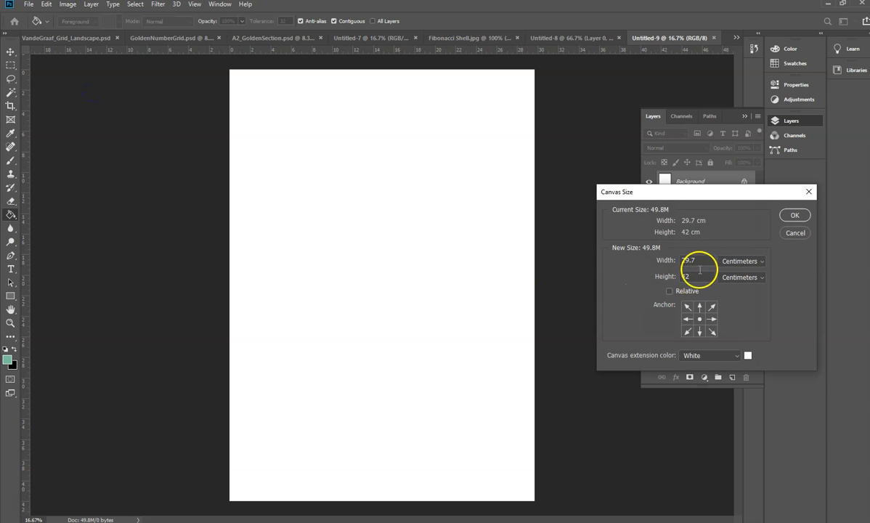
{"action": "left_click", "coordinate": [670, 292]}
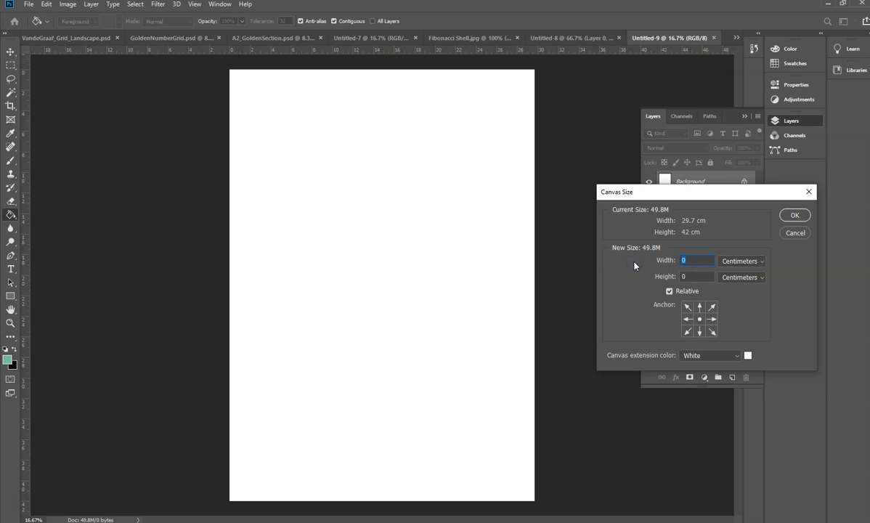
{"action": "type", "text": "7"}
{"action": "key", "text": "Return"}
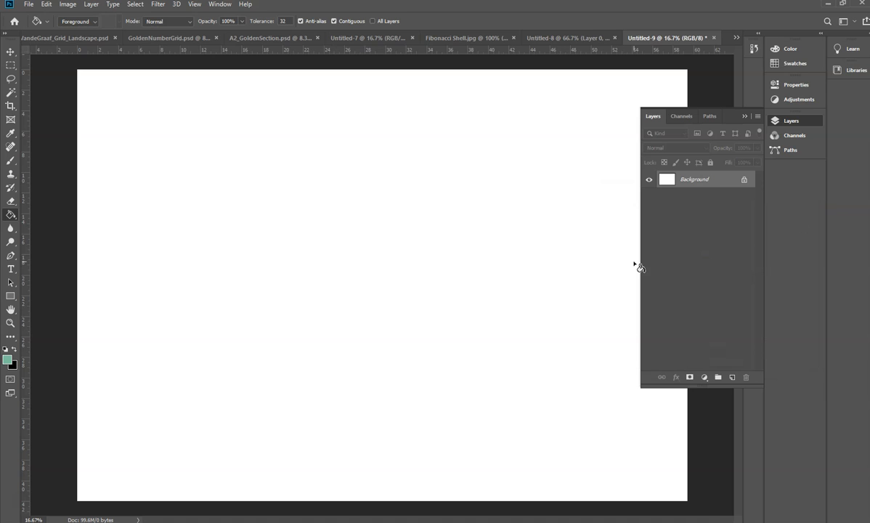
{"action": "key", "text": "ctrl+minus"}
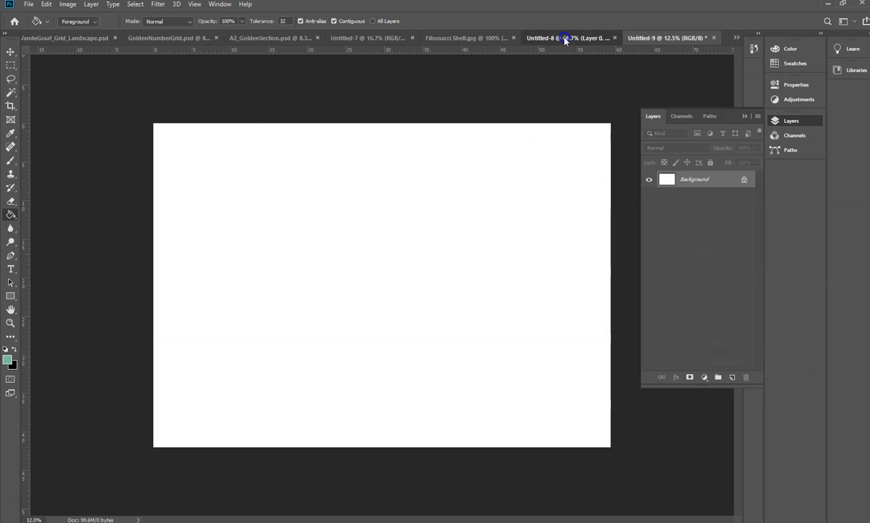
- Copy the entire Fibonacci grid from Layer 0 of Untitled-8 and paste it into Untitled-9
{"action": "left_click", "coordinate": [565, 40]}
{"action": "left_click", "coordinate": [723, 180]}
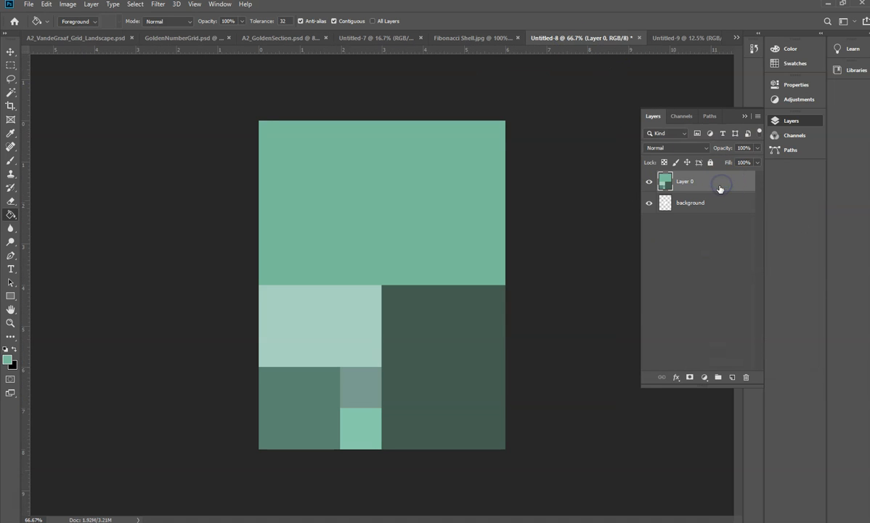
{"action": "key", "text": "ctrl+a"}
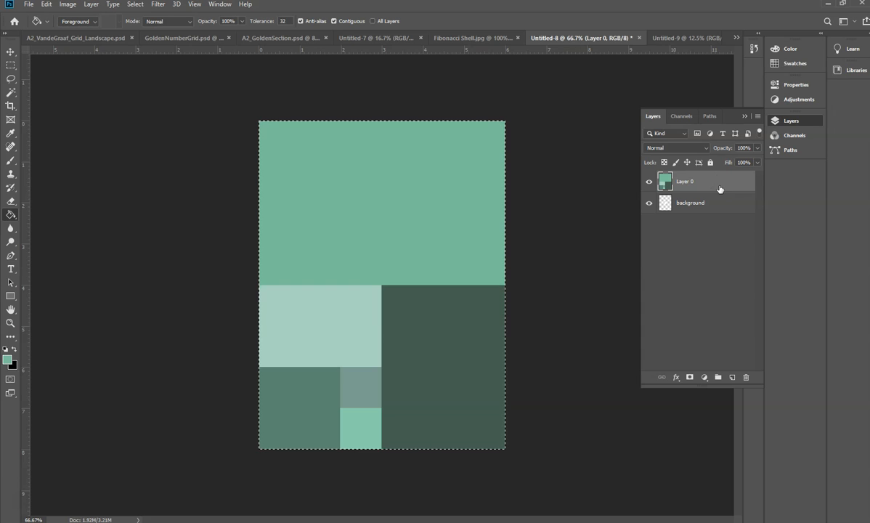
{"action": "left_click", "coordinate": [723, 189]}
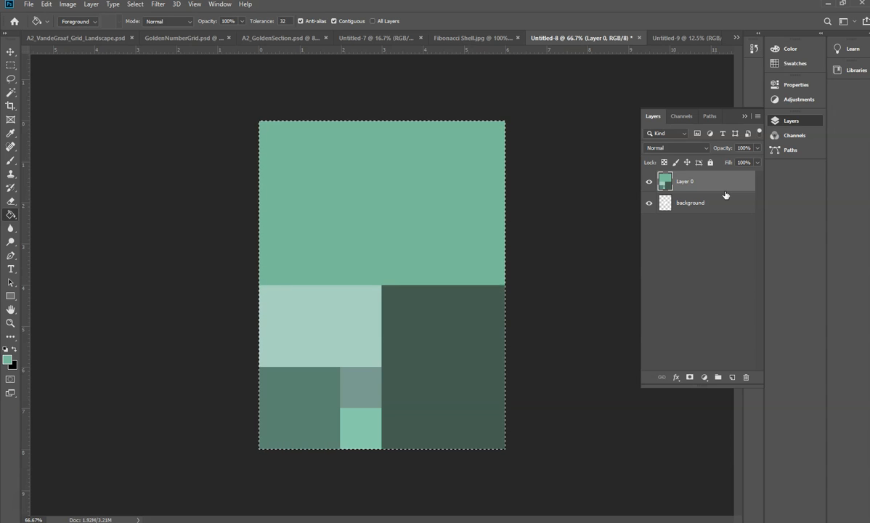
{"action": "left_click", "coordinate": [698, 38]}
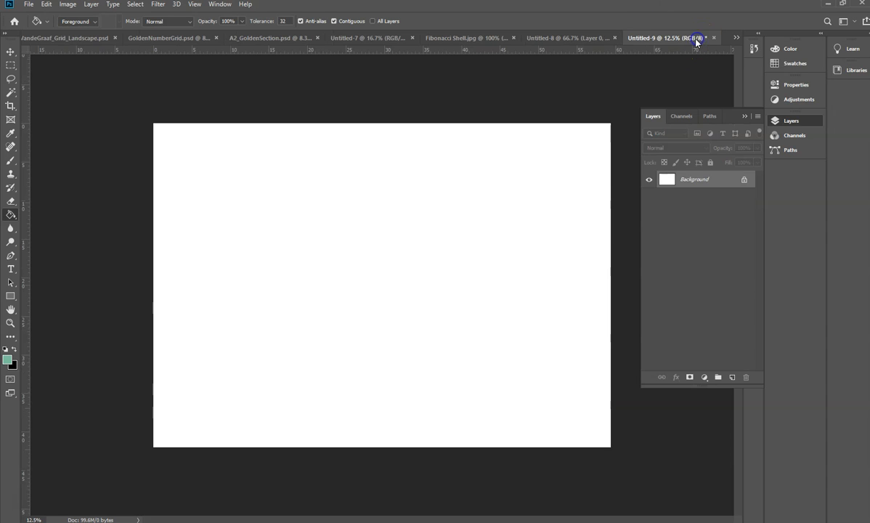
{"action": "key", "text": "ctrl+v"}
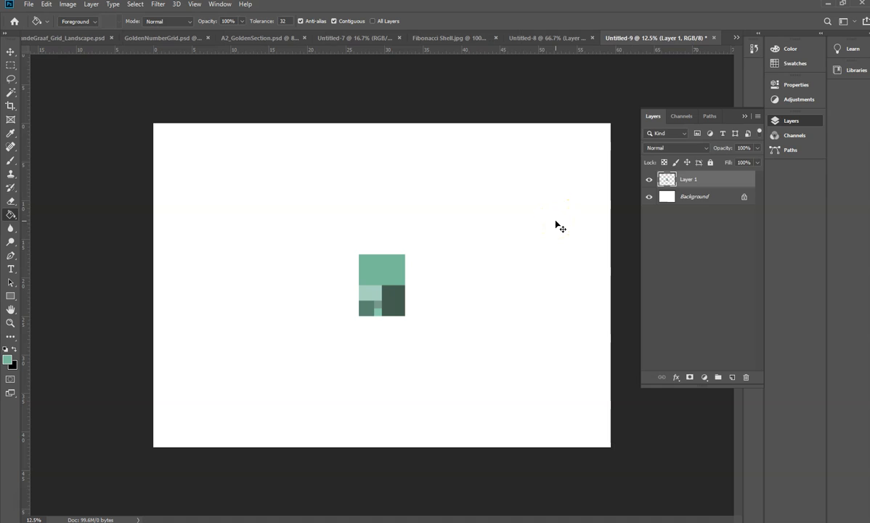
- Rotate the pasted grid 90° clockwise and scale it up proportionally to span the full canvas height
{"action": "key", "text": "ctrl+t"}
{"action": "right_click", "coordinate": [385, 283]}
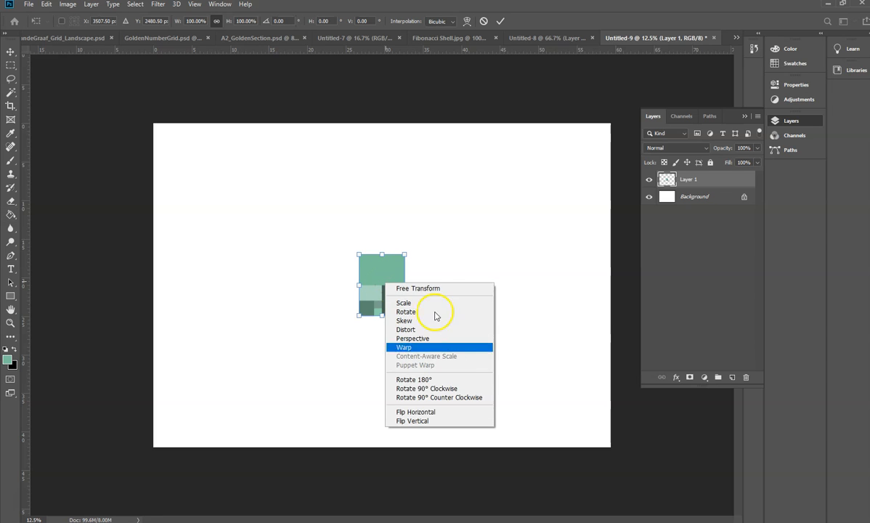
{"action": "left_click", "coordinate": [445, 390]}
{"action": "left_click_drag", "start_coordinate": [415, 260], "coordinate": [619, 148]}
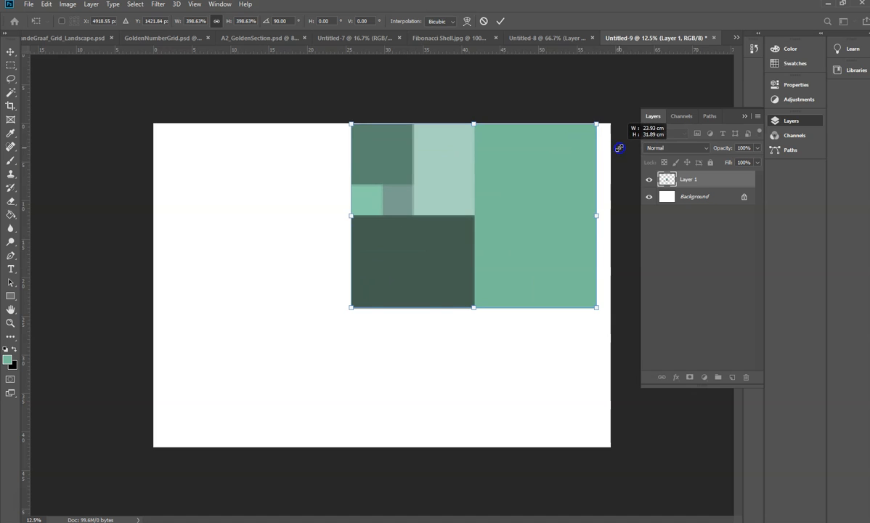
{"action": "left_click_drag", "start_coordinate": [352, 305], "coordinate": [159, 436]}
{"action": "double_click", "coordinate": [558, 398]}
{"action": "key", "text": "g"}
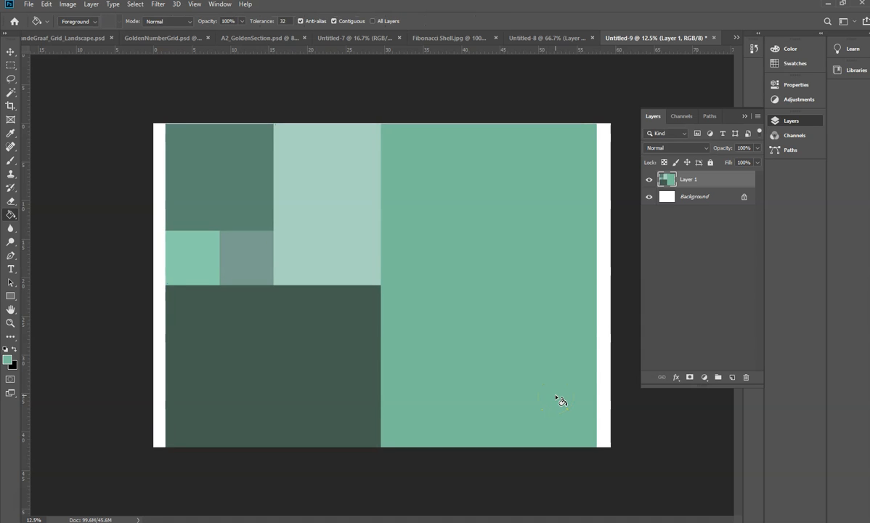
- Move the Fibonacci grid horizontally until its outer edge meets the canvas's left edge, keeping it aligned vertically
{"action": "key", "text": "v"}
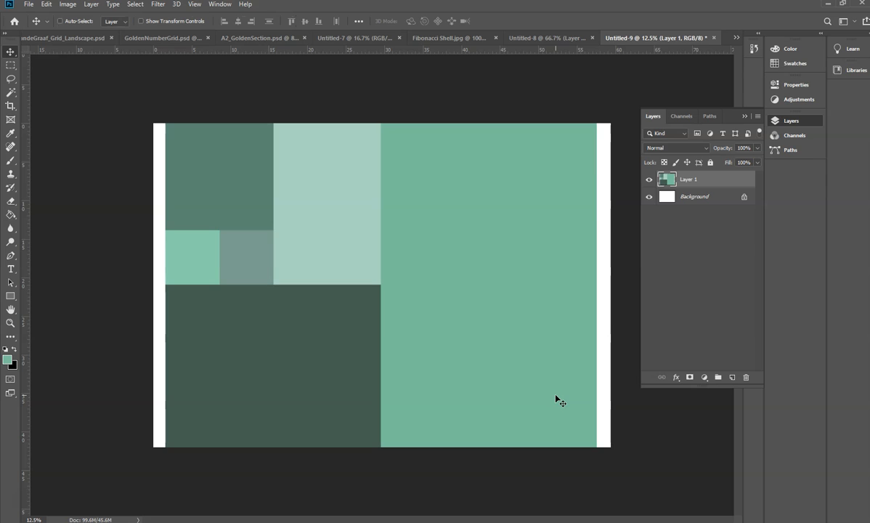
{"action": "key", "text": "Left"}
{"action": "key", "text": "Left"}
{"action": "key", "text": "Left"}
{"action": "key", "text": "Left"}
{"action": "key", "text": "Left"}
{"action": "key", "text": "Left"}
{"action": "key", "text": "Left"}
{"action": "key", "text": "Left"}
{"action": "key", "text": "Left"}
{"action": "key", "text": "Left"}
{"action": "key", "text": "Left"}
{"action": "key", "text": "Left"}
{"action": "key", "text": "Left"}
{"action": "key", "text": "Left"}
{"action": "key", "text": "Left"}
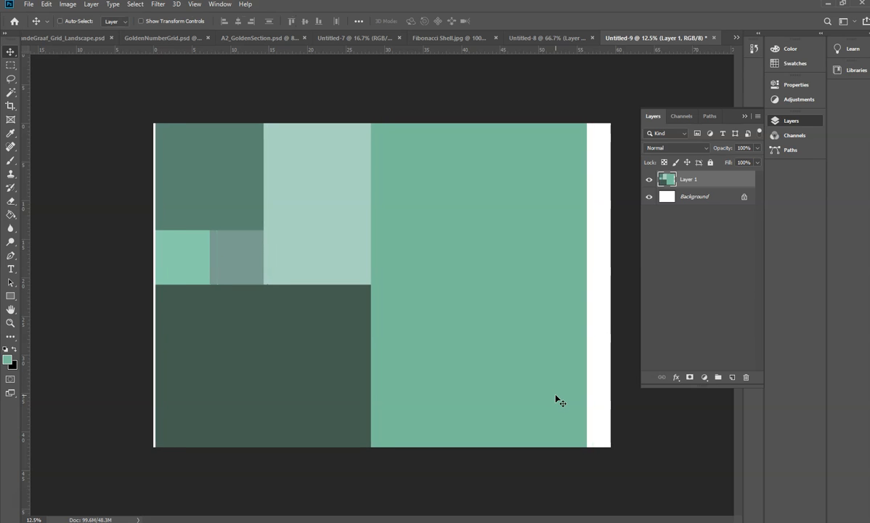
{"action": "key", "text": "Left"}
{"action": "key", "text": "Left"}
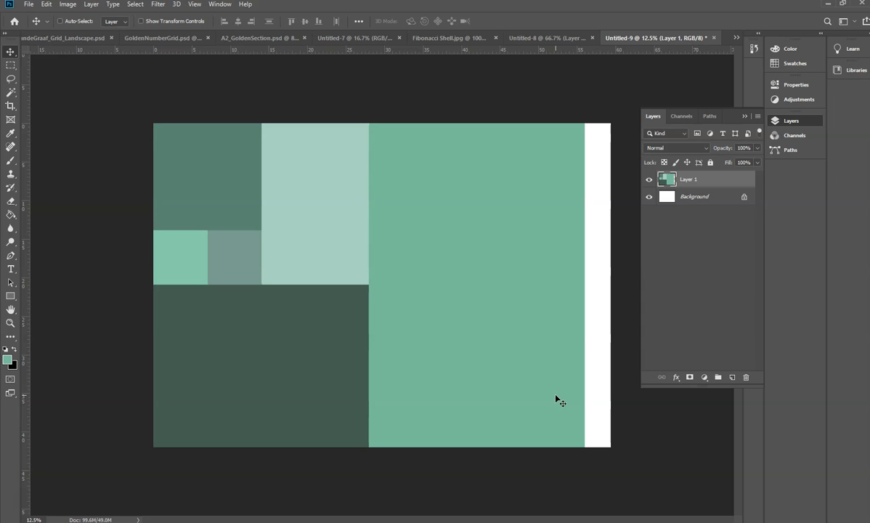
- Place vertical and horizontal guides along the boundaries between the Fibonacci grid's colored squares
{"action": "left_click_drag", "start_coordinate": [26, 312], "coordinate": [208, 340]}
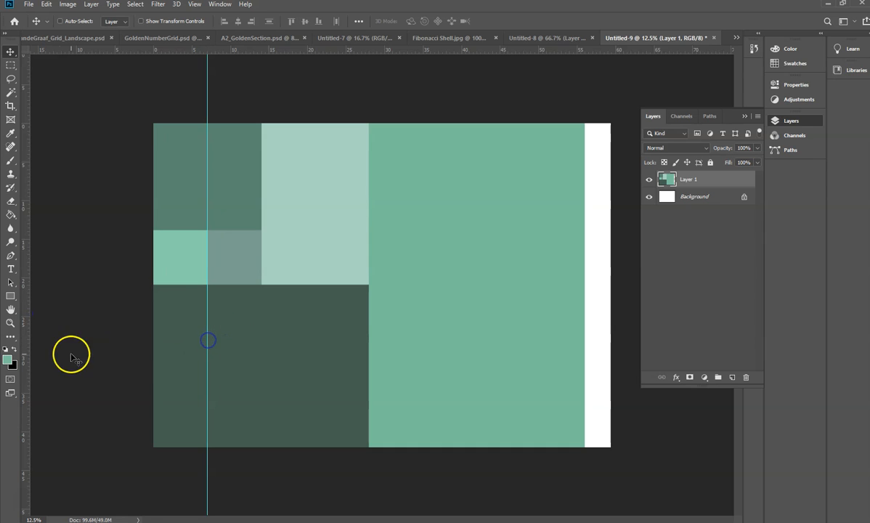
{"action": "left_click_drag", "start_coordinate": [29, 349], "coordinate": [263, 337]}
{"action": "left_click_drag", "start_coordinate": [334, 49], "coordinate": [362, 230]}
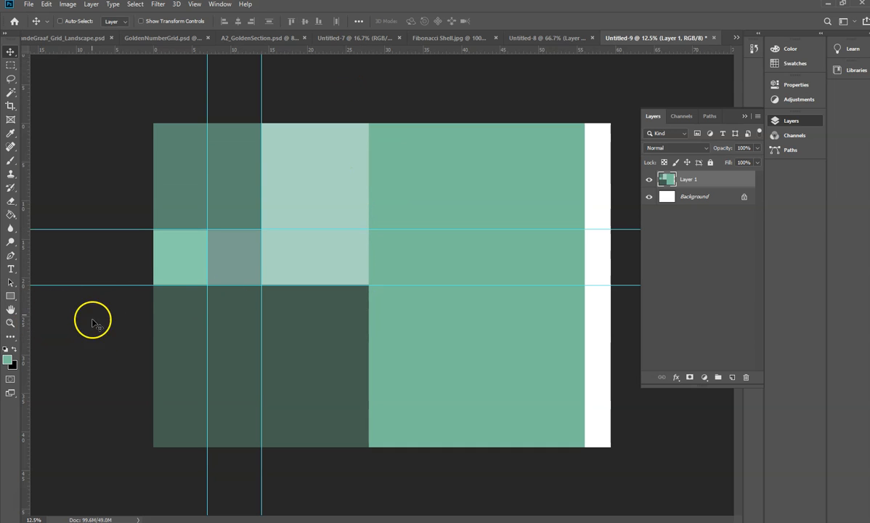
{"action": "left_click_drag", "start_coordinate": [118, 286], "coordinate": [122, 283]}
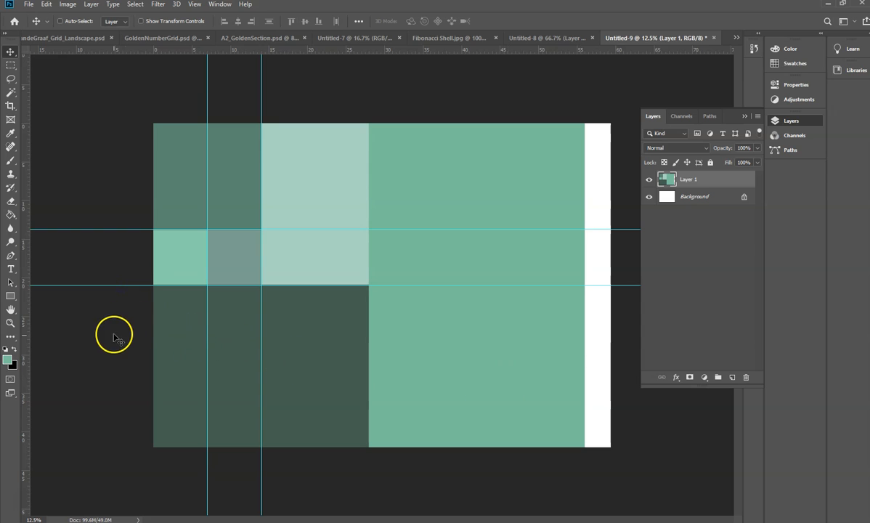
{"action": "left_click_drag", "start_coordinate": [26, 282], "coordinate": [369, 284]}
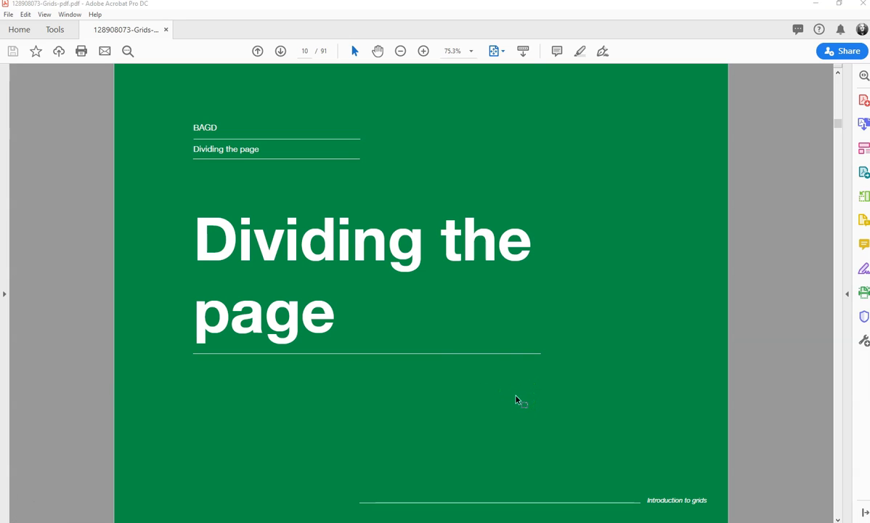
- Read through the Golden Section pages of the grids PDF, up to the page-width calculation on page 13
{"action": "left_click", "coordinate": [281, 52]}
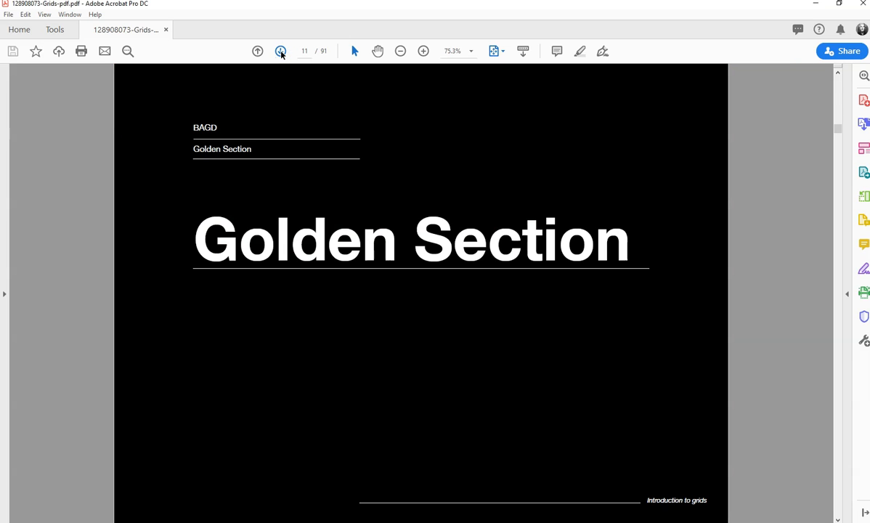
{"action": "left_click", "coordinate": [281, 51]}
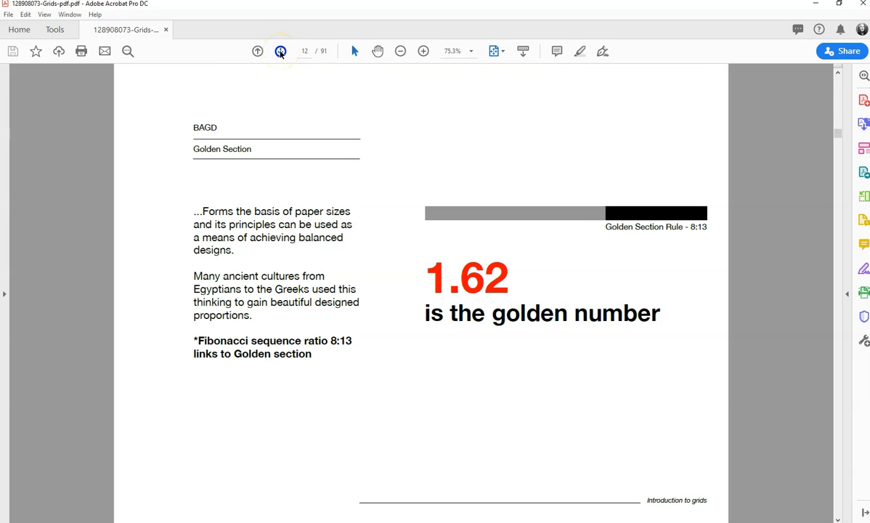
{"action": "left_click", "coordinate": [281, 53]}
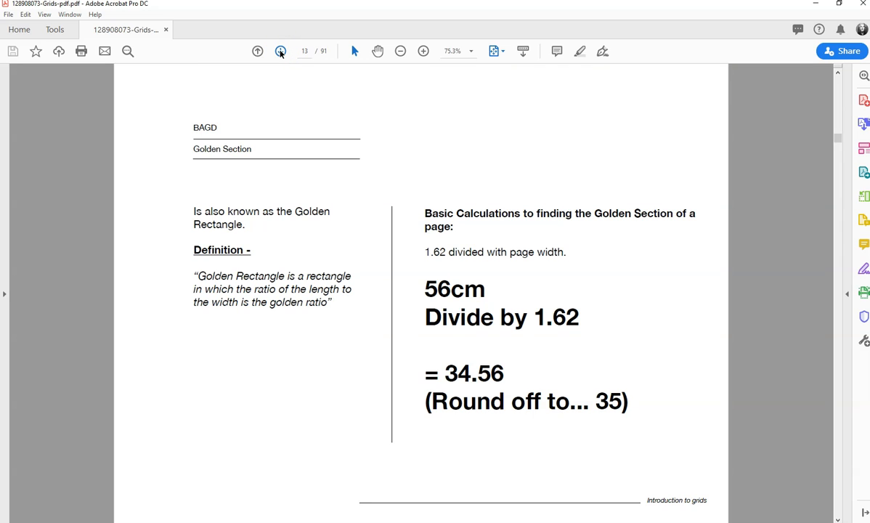
{"action": "mouse_move", "coordinate": [21, 501]}
- Switch to Photoshop and create a new portrait A3 document, 297 x 420 mm at 300 ppi, with a white background
{"action": "key", "text": "alt+Tab"}
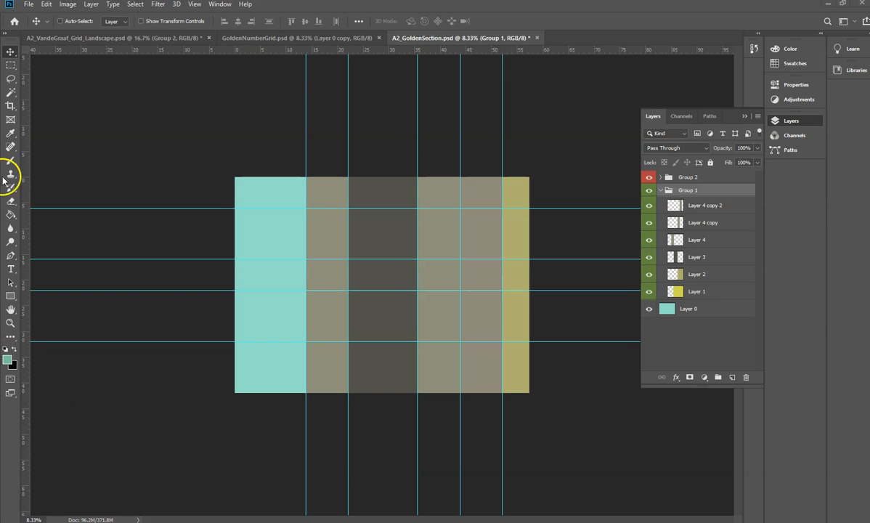
{"action": "left_click", "coordinate": [28, 5]}
{"action": "left_click", "coordinate": [31, 14]}
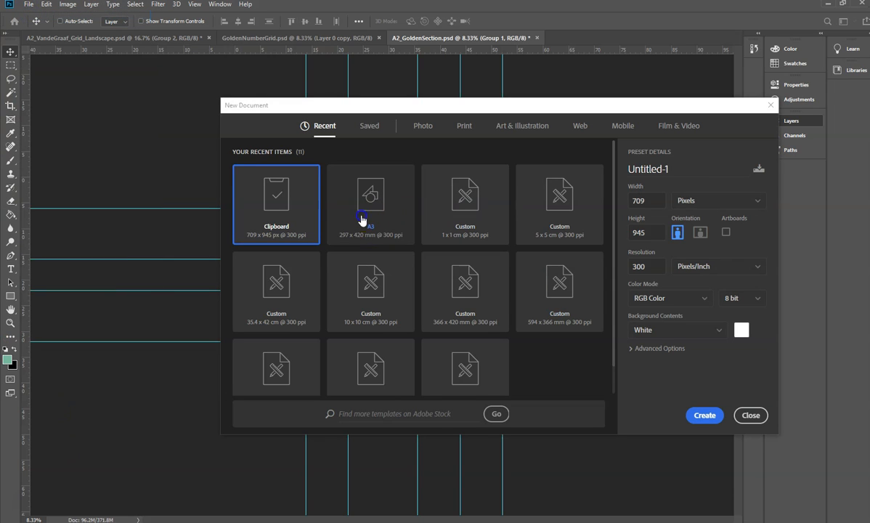
{"action": "left_click", "coordinate": [362, 217]}
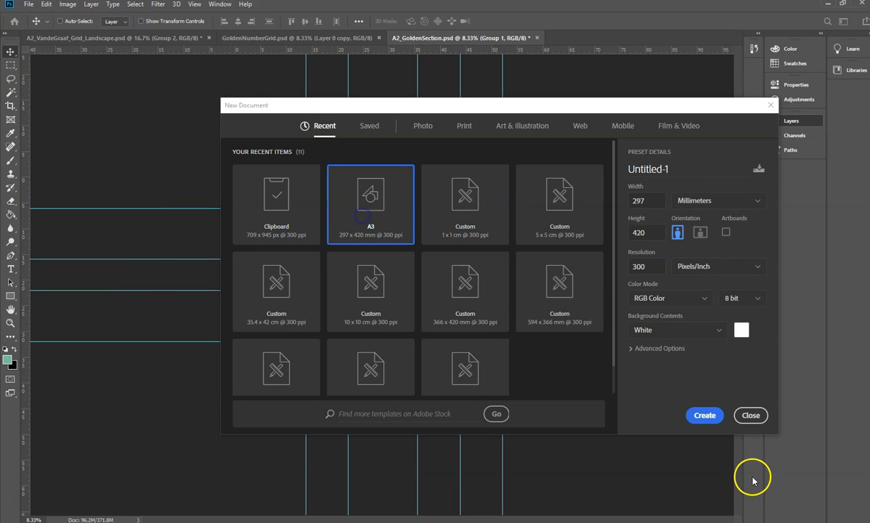
{"action": "left_click", "coordinate": [704, 417]}
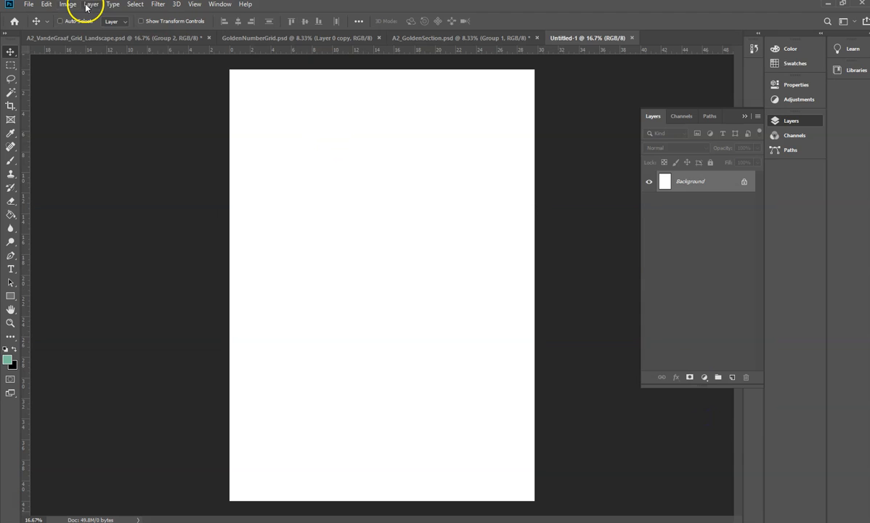
- Extend the new document's canvas width by a relative 29.7 cm, leaving its height unchanged
{"action": "left_click", "coordinate": [68, 4]}
{"action": "left_click", "coordinate": [91, 92]}
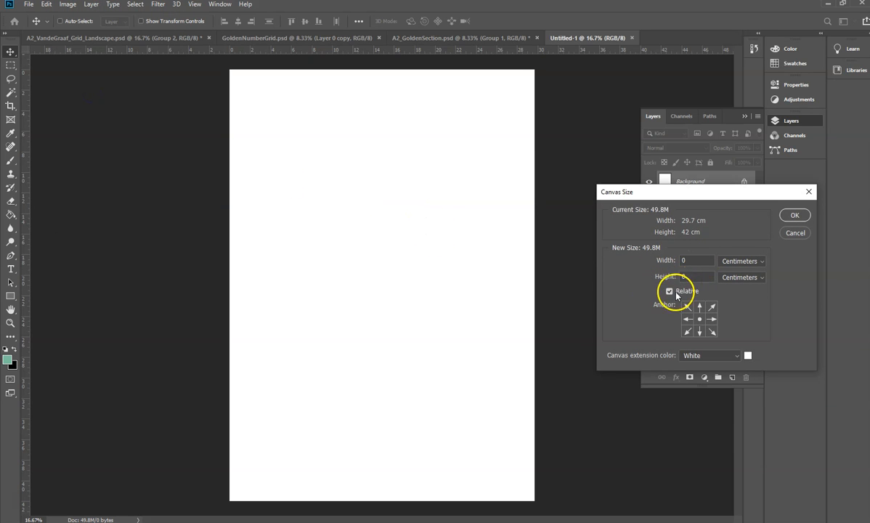
{"action": "left_click", "coordinate": [691, 260]}
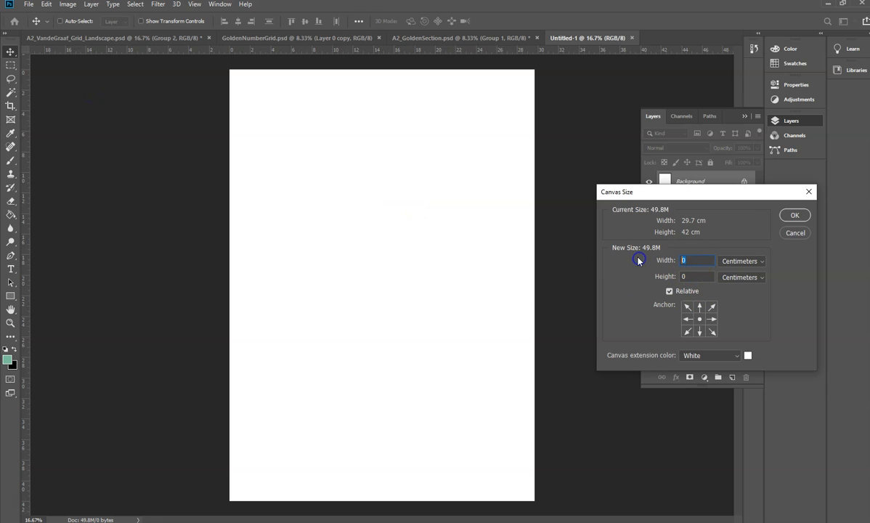
{"action": "type", "text": "29.7"}
{"action": "key", "text": "Return"}
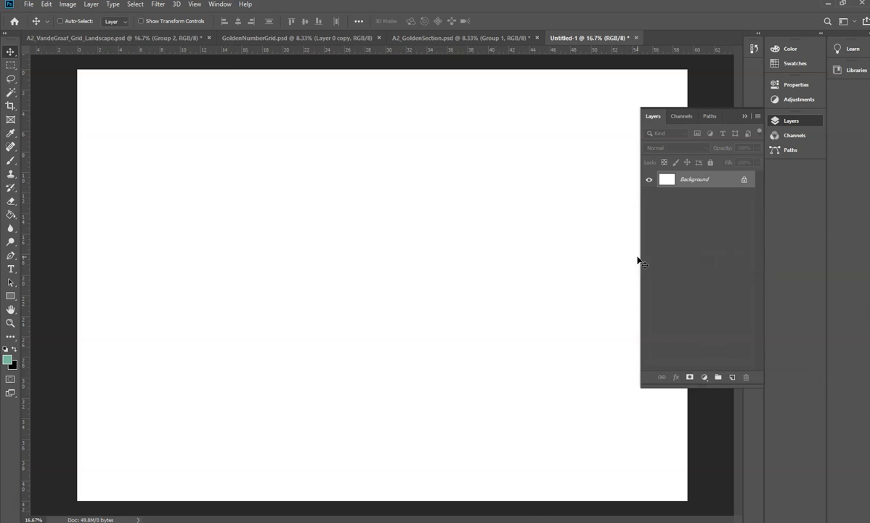
- Save the widened document as A2_GoldenSection_02 in Photoshop format in the Grids folder
{"action": "left_click", "coordinate": [29, 5]}
{"action": "left_click", "coordinate": [49, 118]}
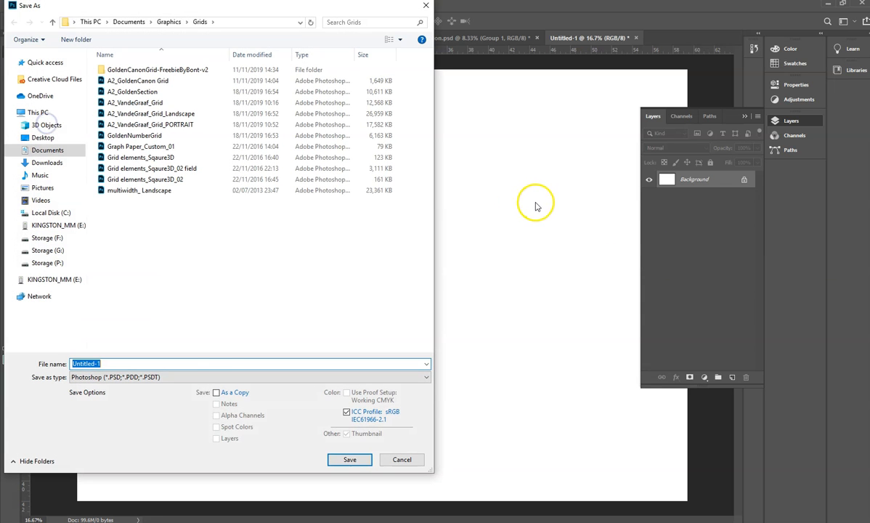
{"action": "type", "text": "A2_GoldenSection"}
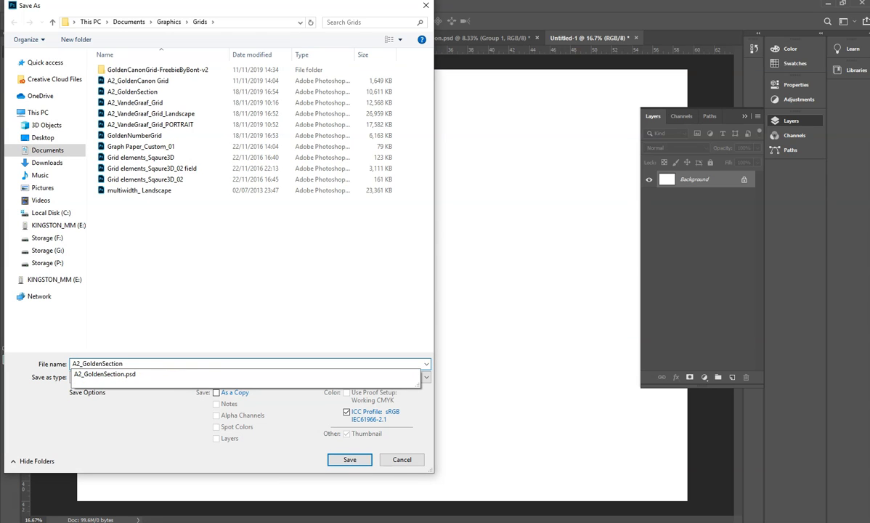
{"action": "key", "text": "Return"}
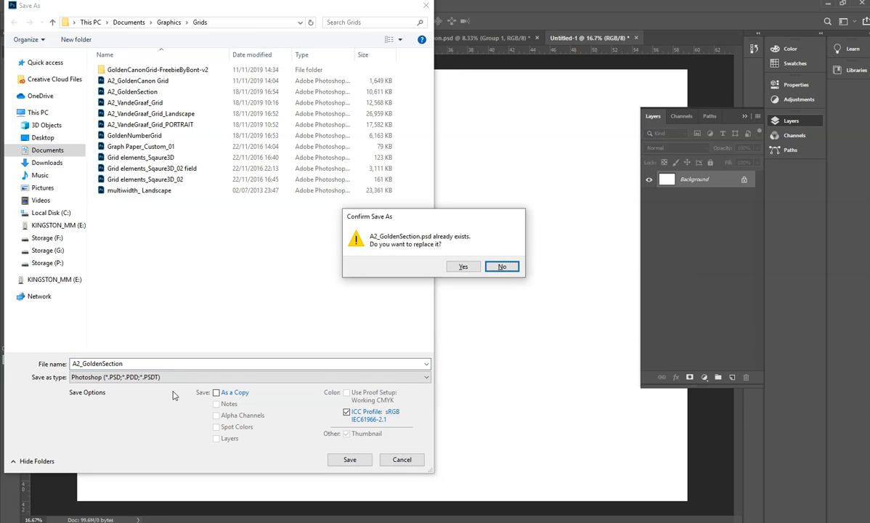
{"action": "key", "text": "Return"}
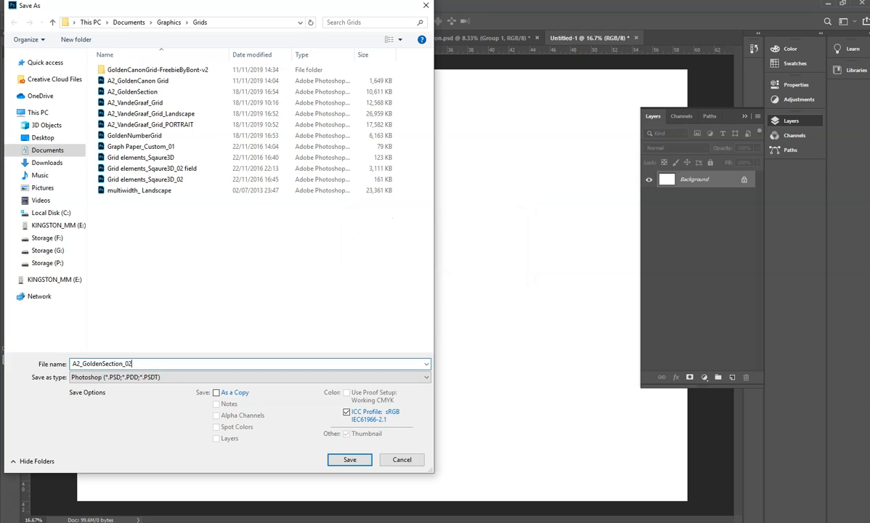
{"action": "type", "text": "_02"}
{"action": "key", "text": "Return"}
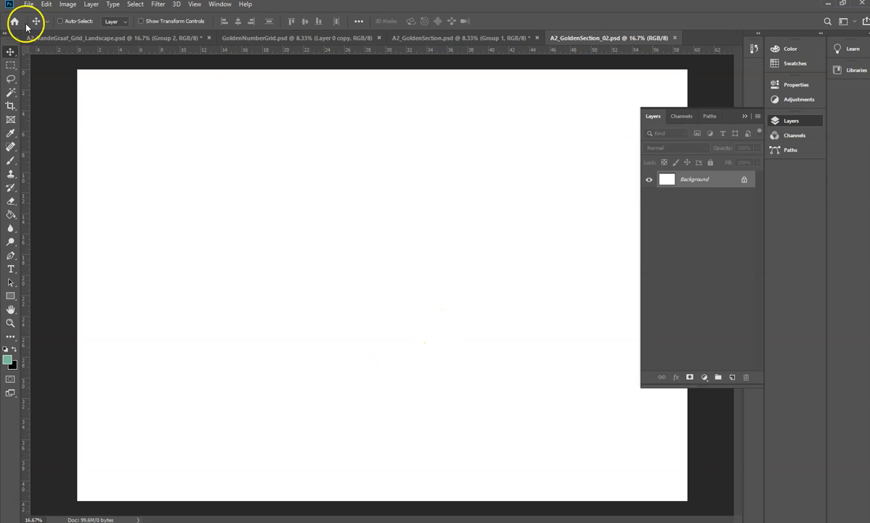
- Check the canvas dimensions of A2_GoldenSection_02 in centimetres without changing them
{"action": "left_click", "coordinate": [67, 4]}
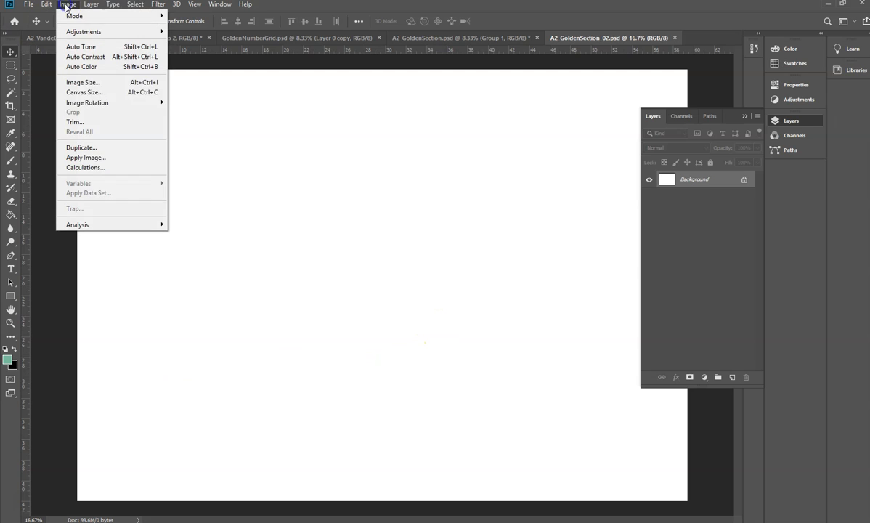
{"action": "left_click", "coordinate": [98, 94]}
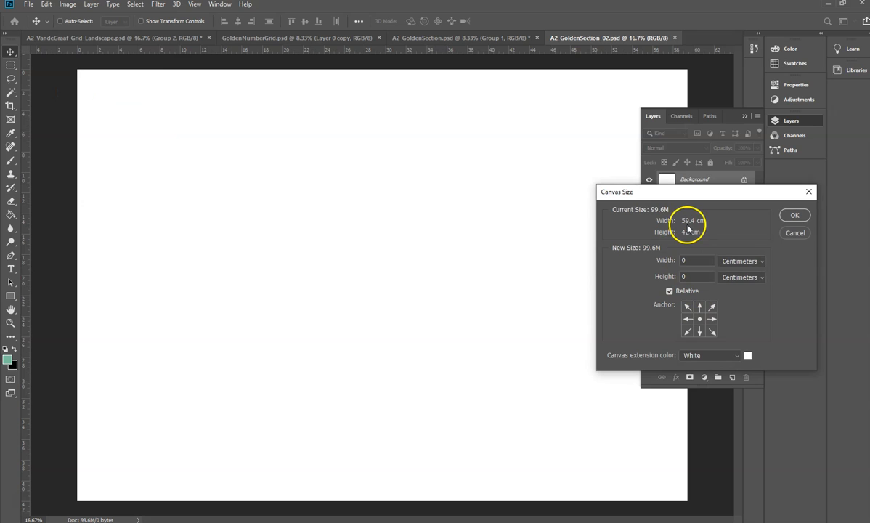
{"action": "left_click", "coordinate": [793, 233]}
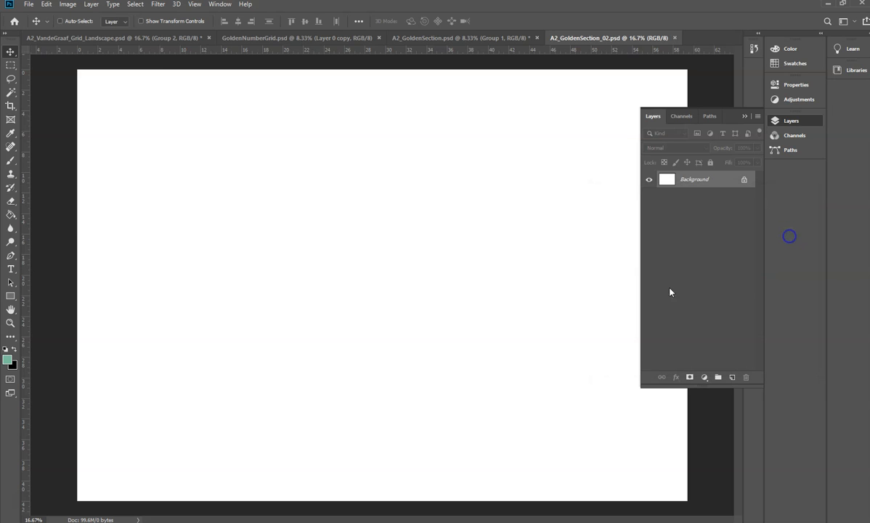
- Open Calculator and divide the 59.4 cm page width by 1.62 to find the golden section, then move Calculator aside
{"action": "key", "text": "super"}
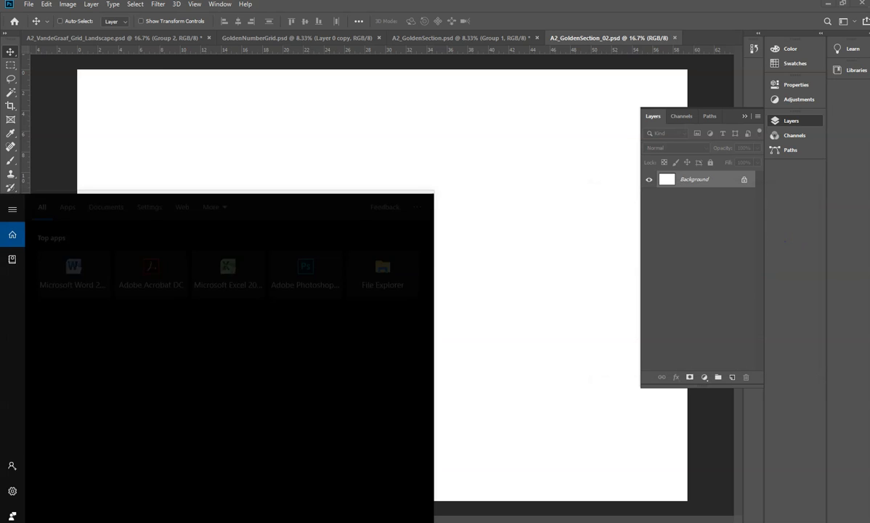
{"action": "type", "text": "ca"}
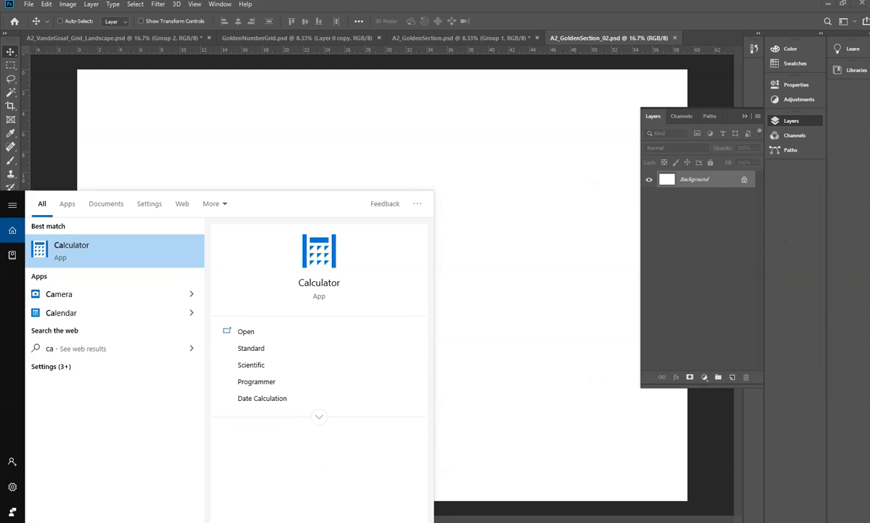
{"action": "key", "text": "Return"}
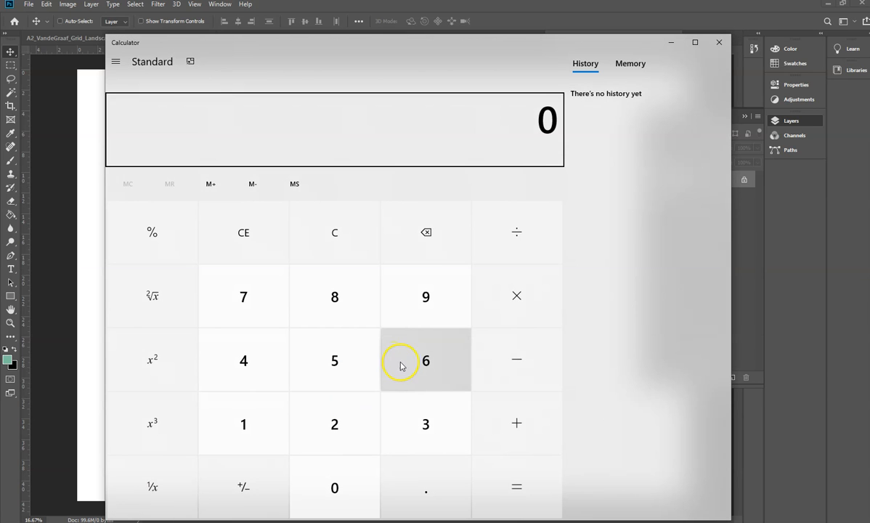
{"action": "left_click", "coordinate": [314, 351]}
{"action": "left_click", "coordinate": [423, 309]}
{"action": "left_click", "coordinate": [432, 489]}
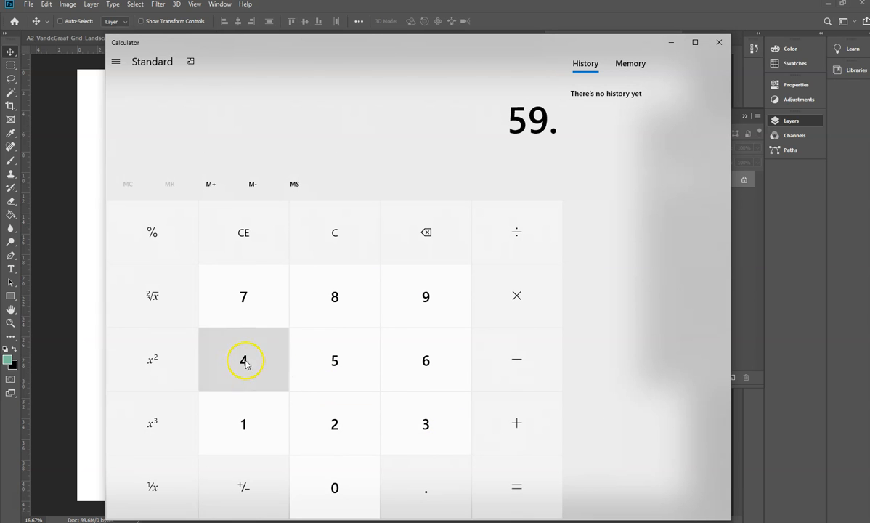
{"action": "left_click", "coordinate": [243, 361]}
{"action": "left_click", "coordinate": [542, 241]}
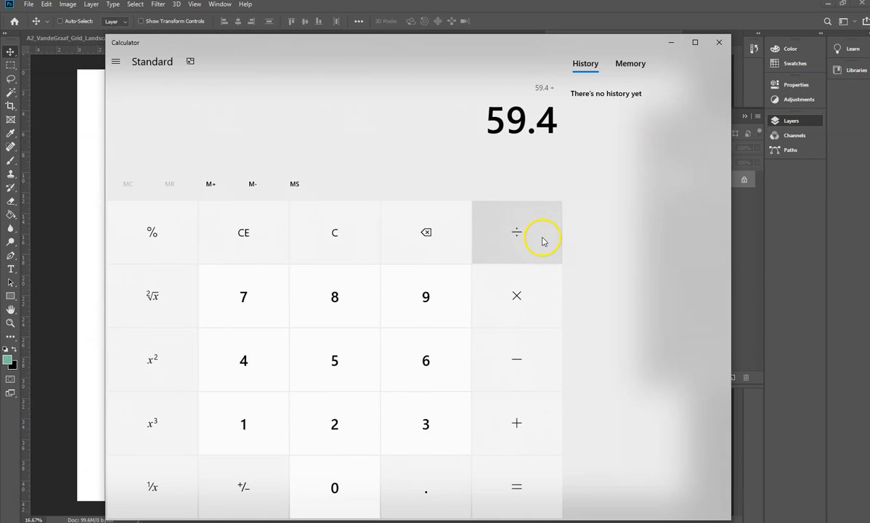
{"action": "left_click", "coordinate": [257, 425]}
{"action": "left_click", "coordinate": [429, 491]}
{"action": "left_click", "coordinate": [436, 382]}
{"action": "left_click", "coordinate": [356, 444]}
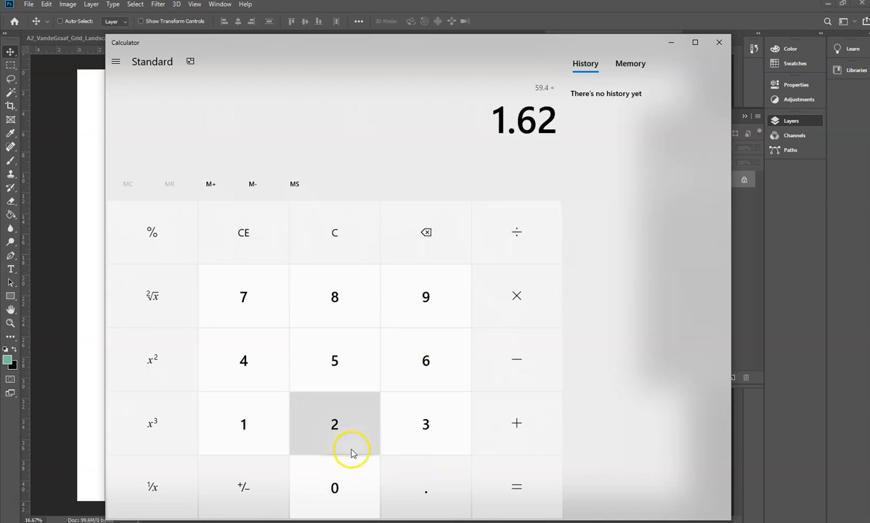
{"action": "left_click", "coordinate": [519, 488]}
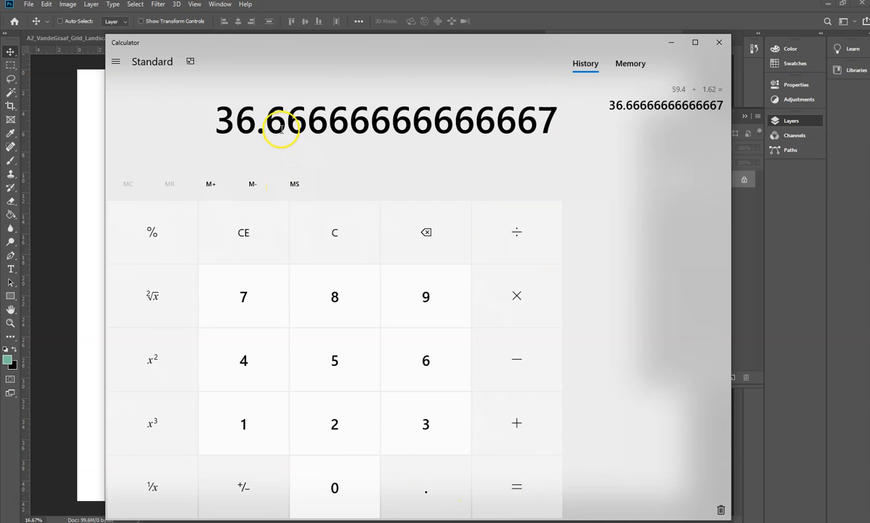
{"action": "left_click_drag", "start_coordinate": [280, 122], "coordinate": [212, 122]}
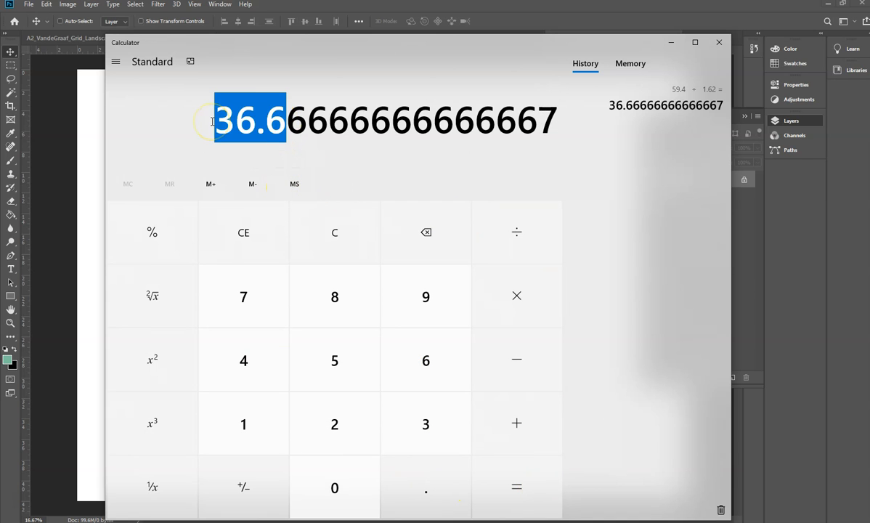
{"action": "left_click_drag", "start_coordinate": [573, 43], "coordinate": [869, 98]}
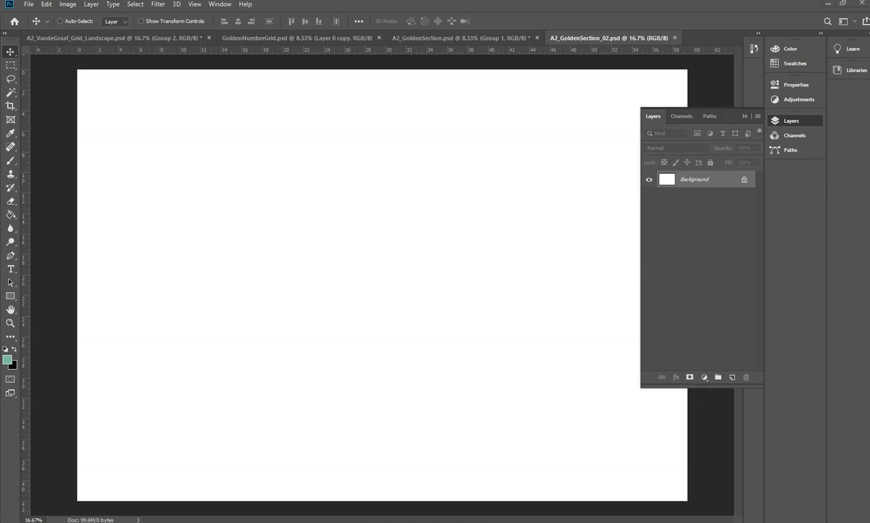
{"action": "left_click", "coordinate": [29, 6]}
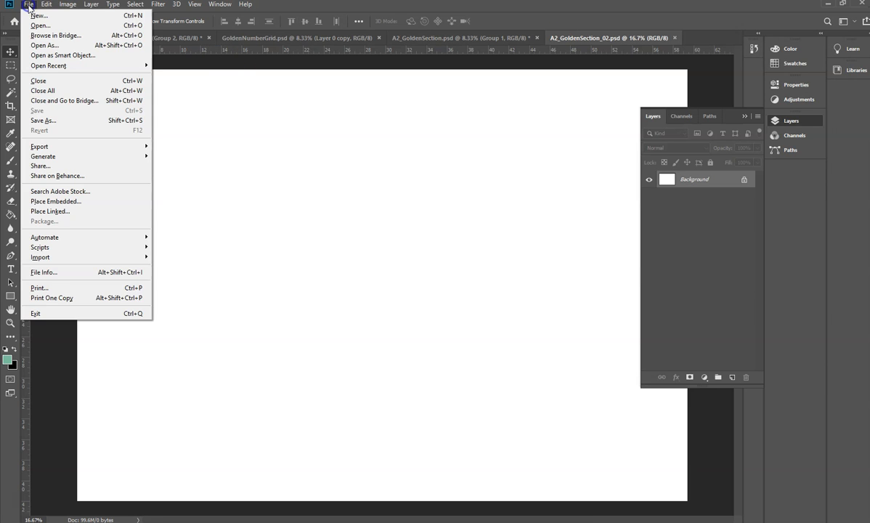
{"action": "left_click", "coordinate": [33, 14]}
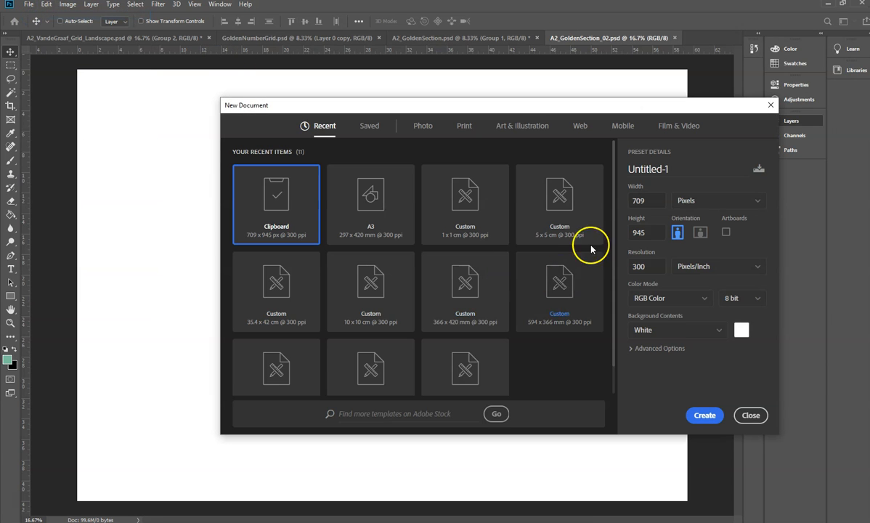
{"action": "left_click", "coordinate": [370, 216]}
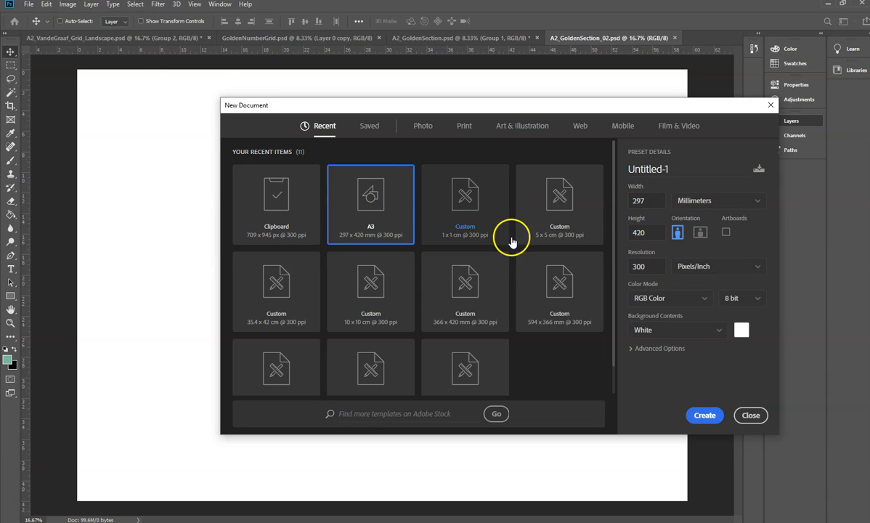
{"action": "double_click", "coordinate": [656, 202]}
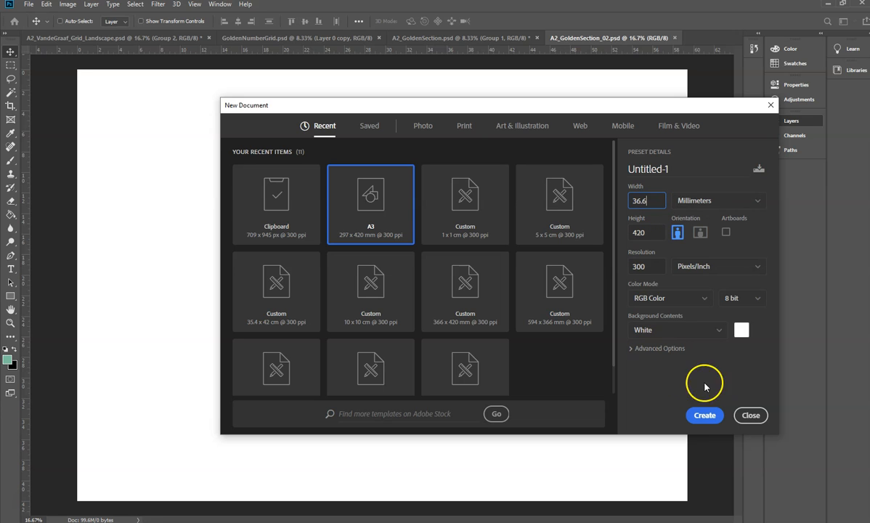
{"action": "left_click", "coordinate": [706, 418]}
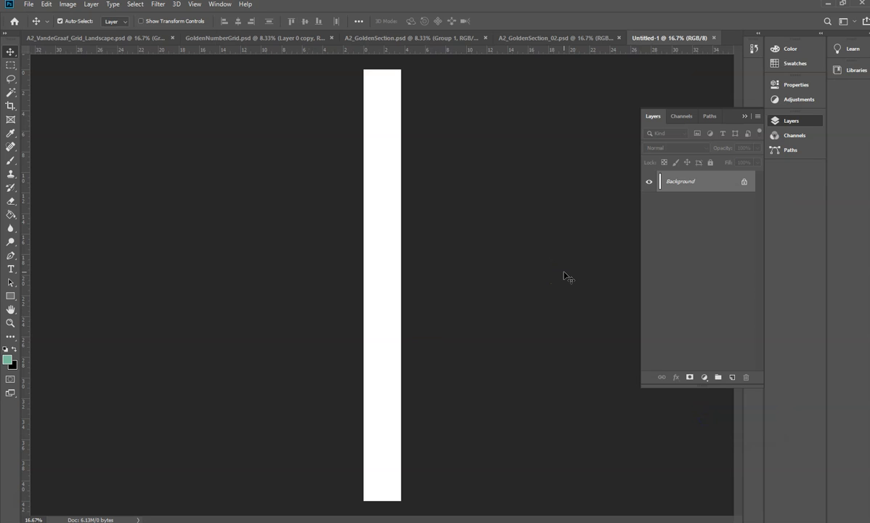
{"action": "key", "text": "ctrl+w"}
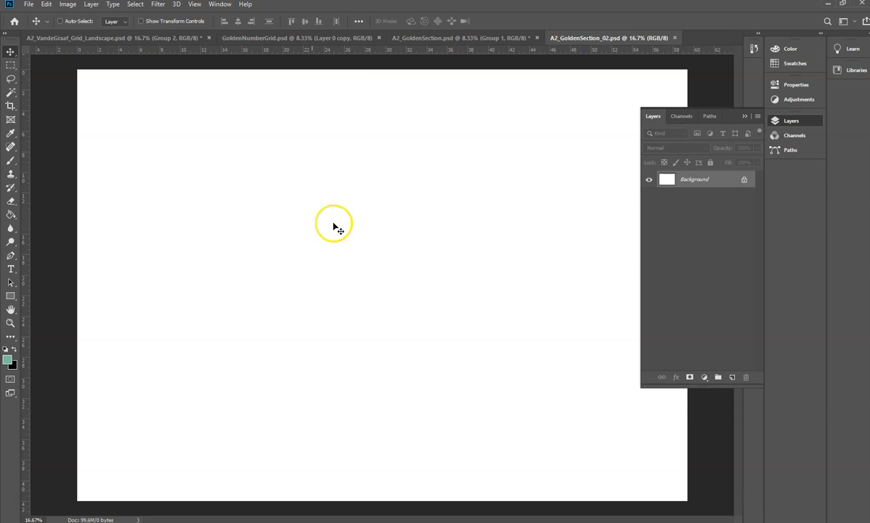
- Create a new white RGB document 366 mm wide by 420 mm high at 300 pixels/inch
{"action": "left_click", "coordinate": [25, 5]}
{"action": "left_click", "coordinate": [38, 15]}
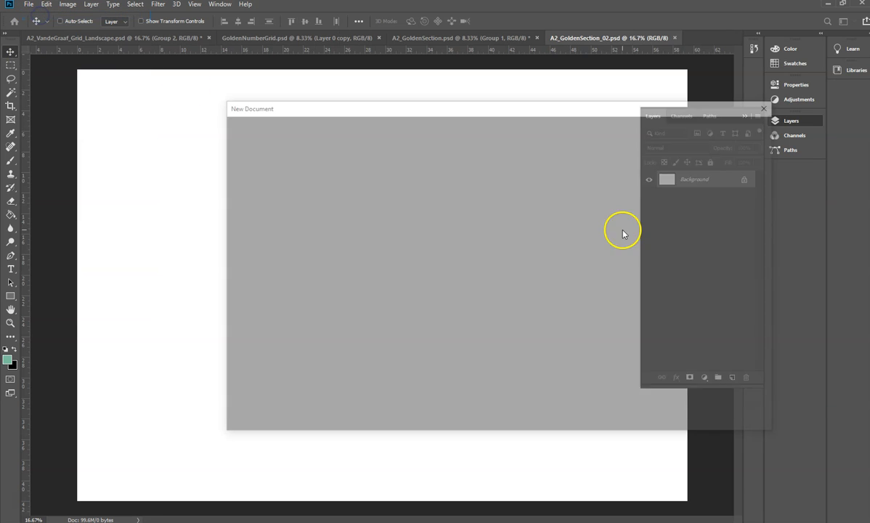
{"action": "left_click", "coordinate": [391, 238]}
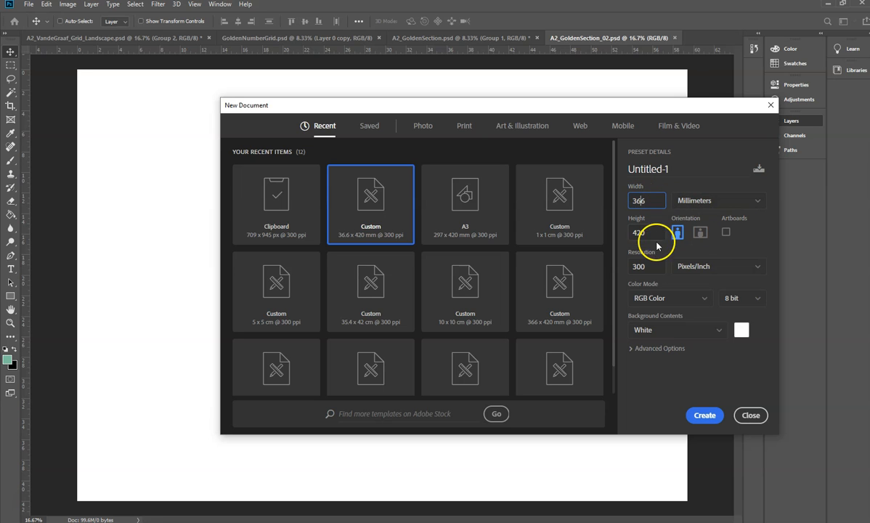
{"action": "left_click", "coordinate": [701, 417]}
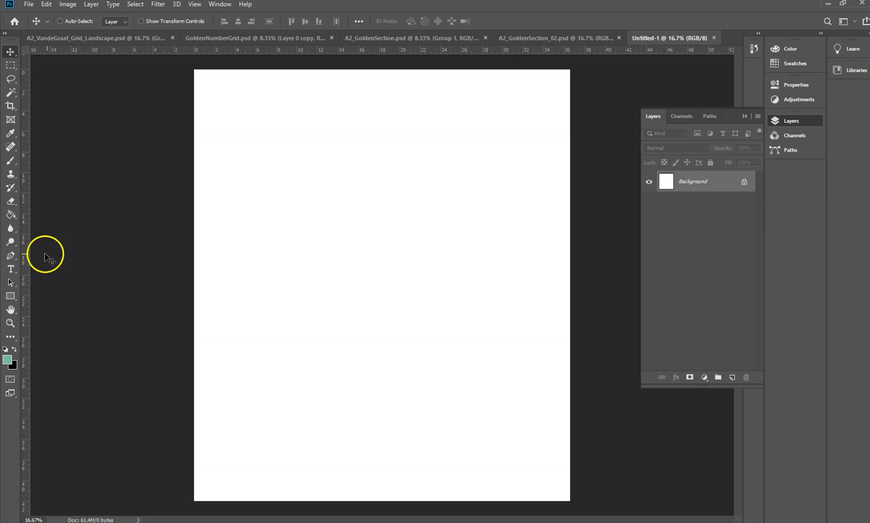
- Fill the new document with the teal foreground colour and copy the whole fill into A2_GoldenSection_02 as a new layer
{"action": "key", "text": "g"}
{"action": "left_click", "coordinate": [384, 248]}
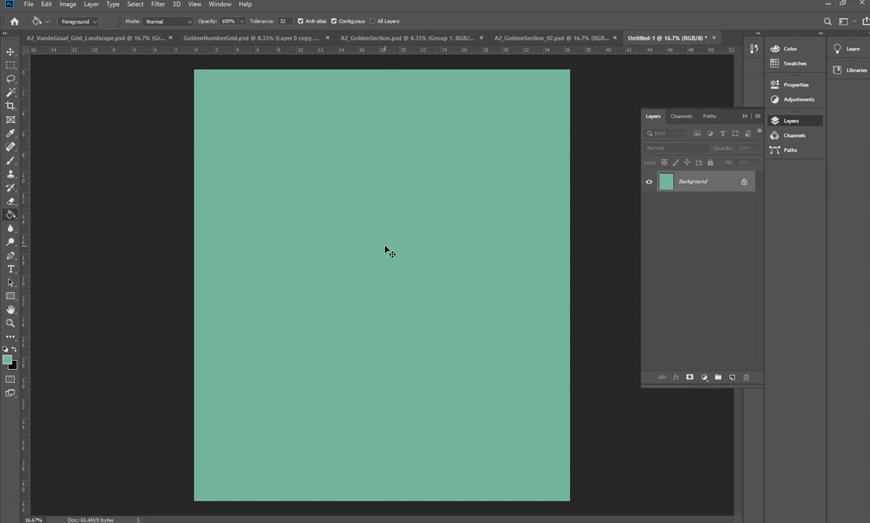
{"action": "key", "text": "ctrl+a"}
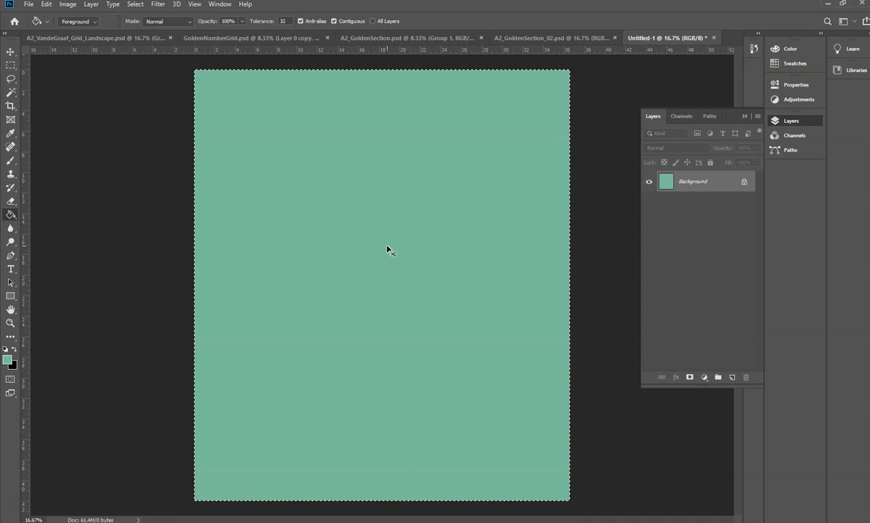
{"action": "left_click", "coordinate": [520, 37]}
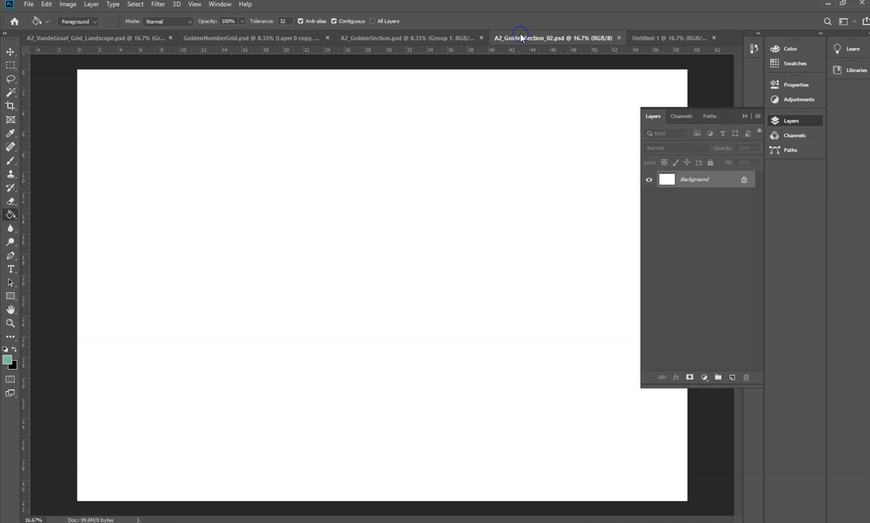
{"action": "left_click", "coordinate": [744, 116]}
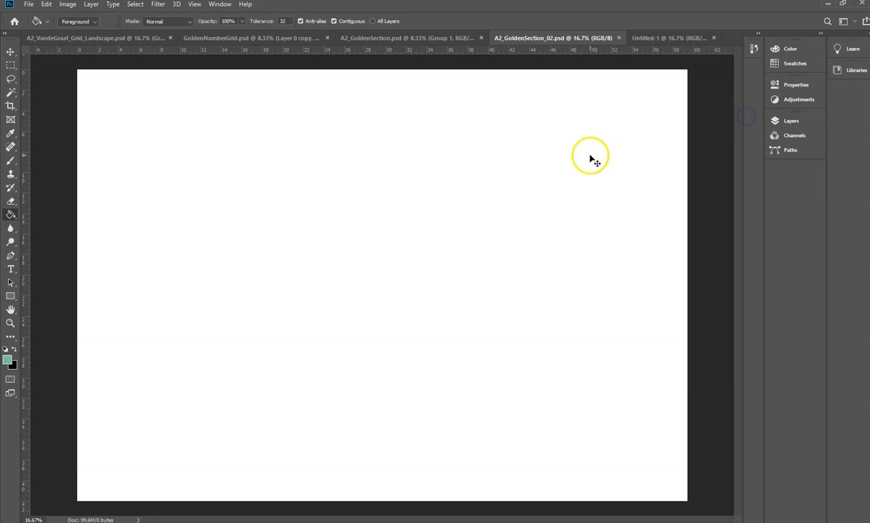
{"action": "key", "text": "ctrl+v"}
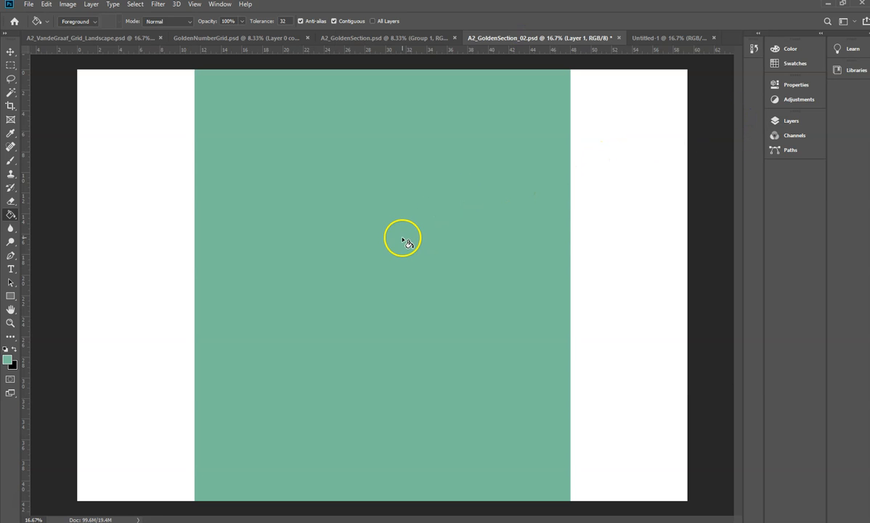
- Align the teal panel with the page's left edge and place a vertical guide along the panel's right edge
{"action": "key", "text": "v"}
{"action": "mouse_move", "coordinate": [399, 260]}
{"action": "left_mouse_down"}
{"action": "mouse_move", "coordinate": [426, 251]}
{"action": "mouse_move", "coordinate": [326, 241]}
{"action": "mouse_move", "coordinate": [315, 252]}
{"action": "left_mouse_up"}
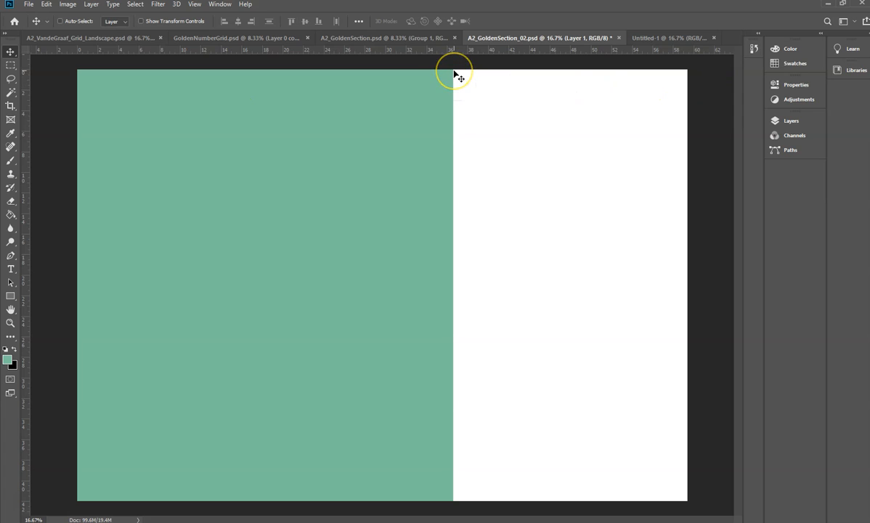
{"action": "left_click_drag", "start_coordinate": [24, 271], "coordinate": [452, 290]}
{"action": "left_click", "coordinate": [401, 231]}
- Switch to Calculator, divide the previous golden section result by 1.62, and move Calculator aside
{"action": "left_click_drag", "start_coordinate": [865, 101], "coordinate": [519, 24]}
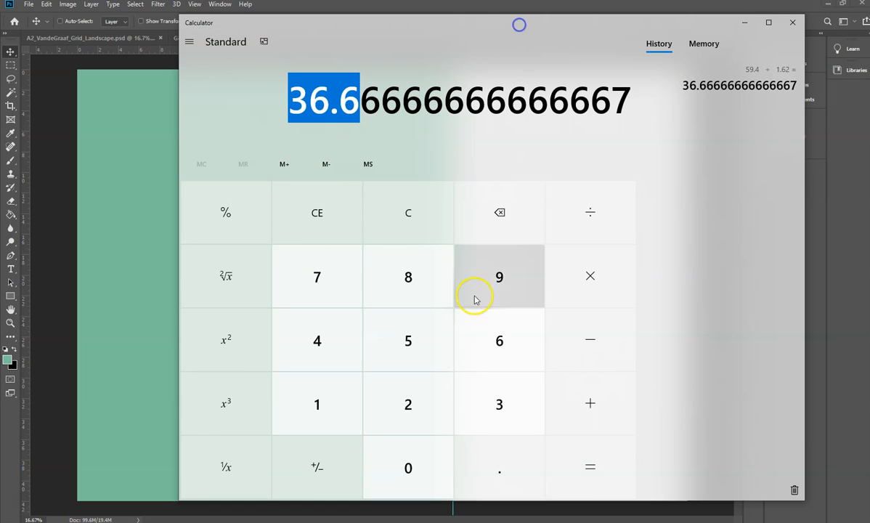
{"action": "left_click", "coordinate": [594, 220]}
{"action": "left_click", "coordinate": [332, 409]}
{"action": "left_click", "coordinate": [500, 467]}
{"action": "left_click", "coordinate": [505, 360]}
{"action": "left_click", "coordinate": [411, 401]}
{"action": "left_click", "coordinate": [592, 467]}
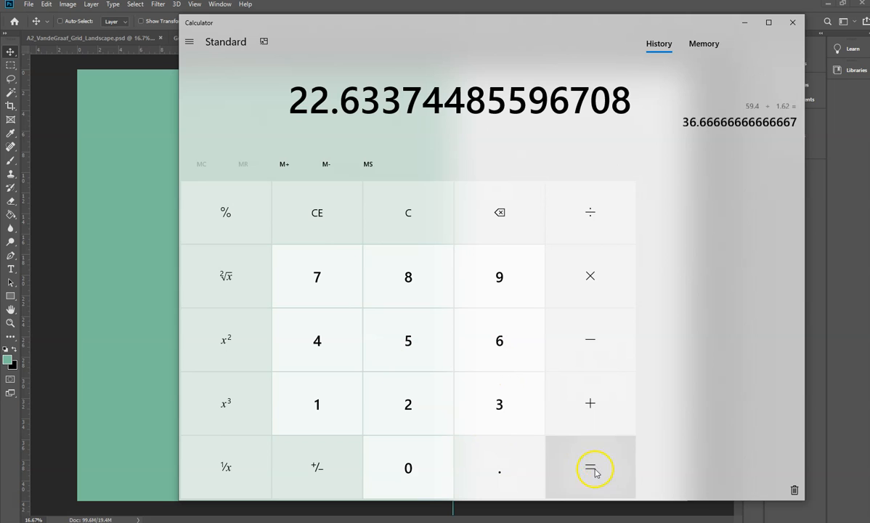
{"action": "left_click_drag", "start_coordinate": [393, 24], "coordinate": [869, 26]}
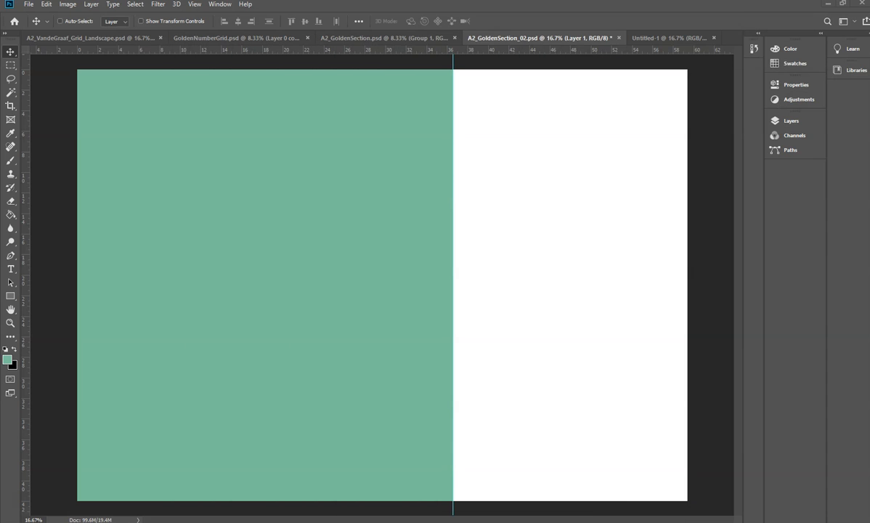
- Reduce the canvas of the untitled teal document to an absolute width of 22.6 cm, accepting the clipping
{"action": "left_click", "coordinate": [676, 38]}
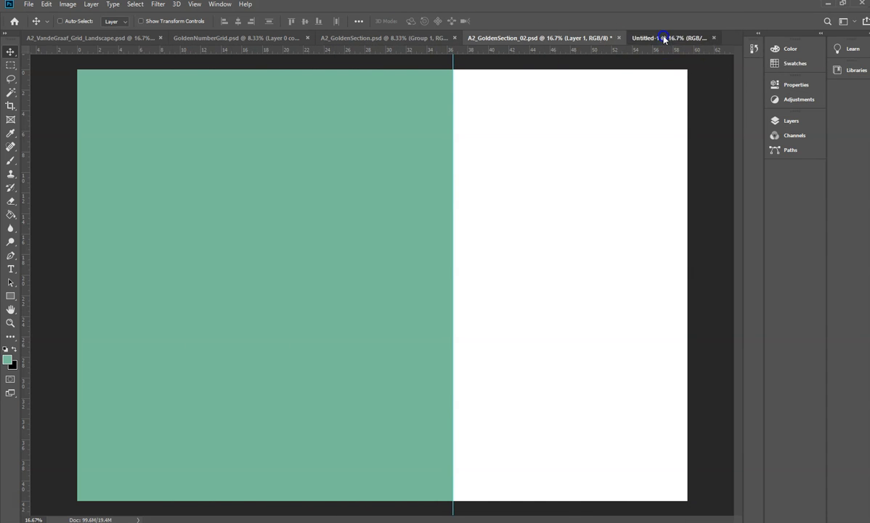
{"action": "left_click", "coordinate": [67, 4]}
{"action": "left_click", "coordinate": [105, 94]}
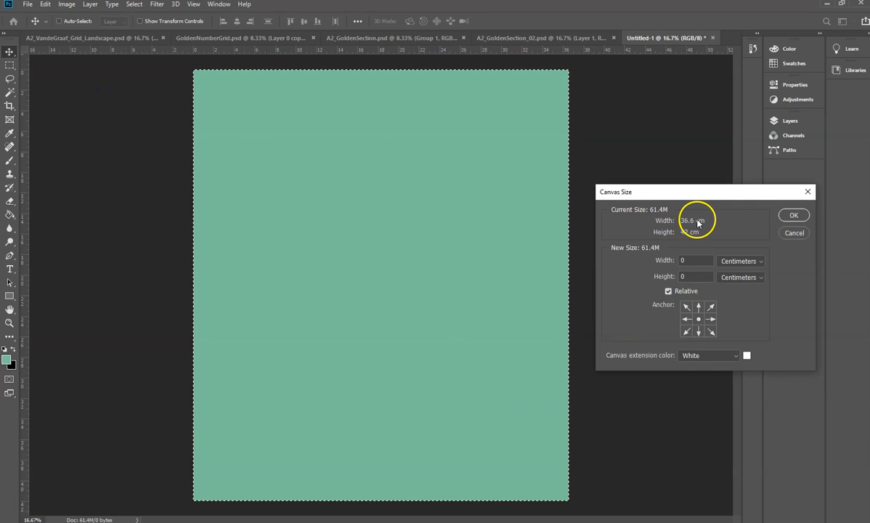
{"action": "left_click", "coordinate": [668, 291]}
{"action": "double_click", "coordinate": [687, 261]}
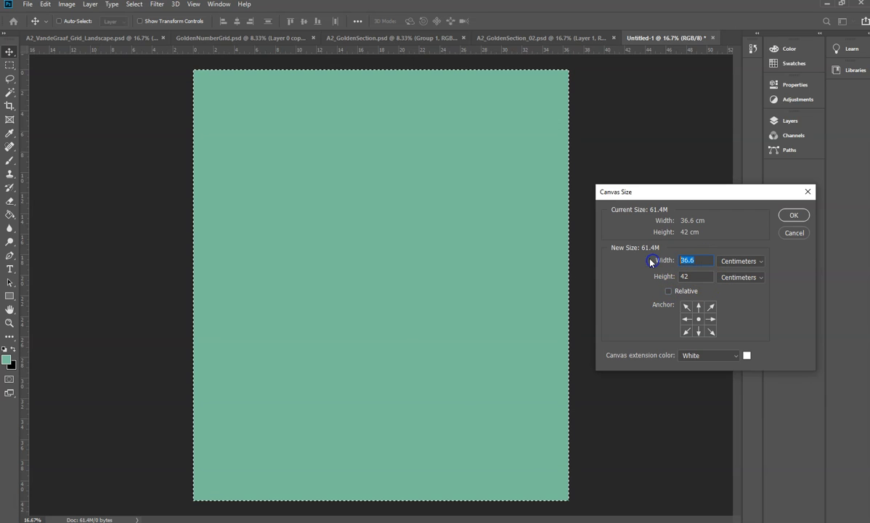
{"action": "type", "text": "22.6"}
{"action": "left_click", "coordinate": [797, 216]}
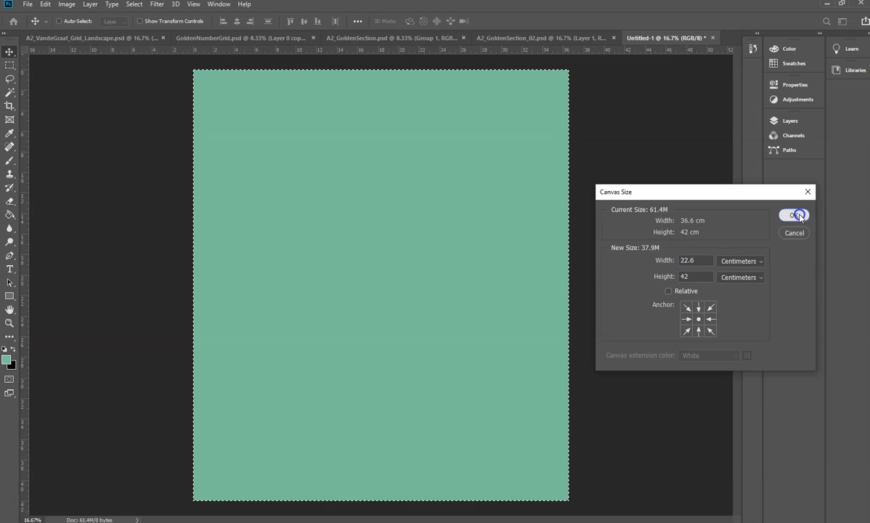
{"action": "left_click", "coordinate": [392, 199]}
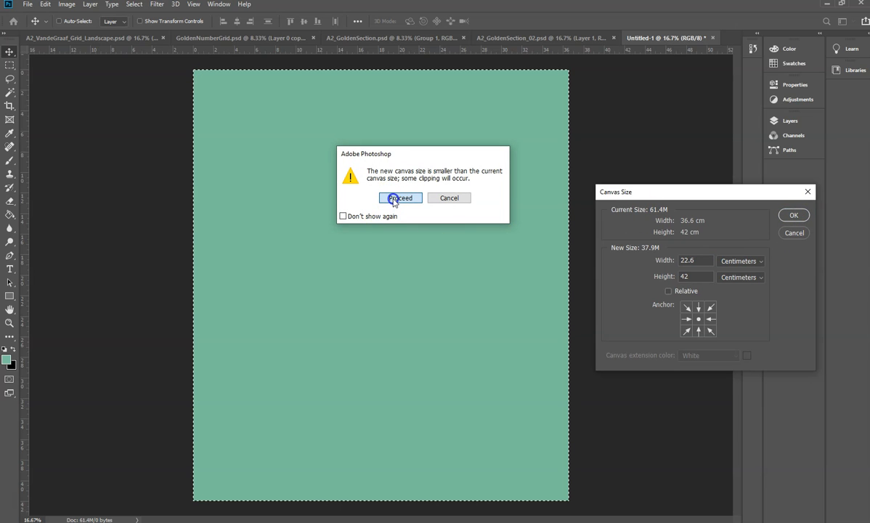
- Set the foreground colour to dark grey-green #597266 and fill the narrowed document with it
{"action": "left_click", "coordinate": [8, 355]}
{"action": "left_click", "coordinate": [328, 187]}
{"action": "left_click", "coordinate": [526, 116]}
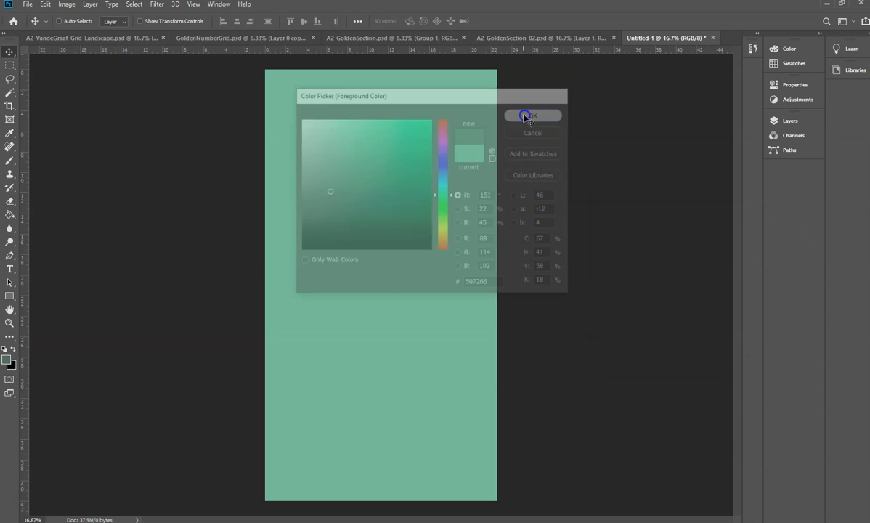
{"action": "key", "text": "g"}
{"action": "left_click", "coordinate": [382, 231]}
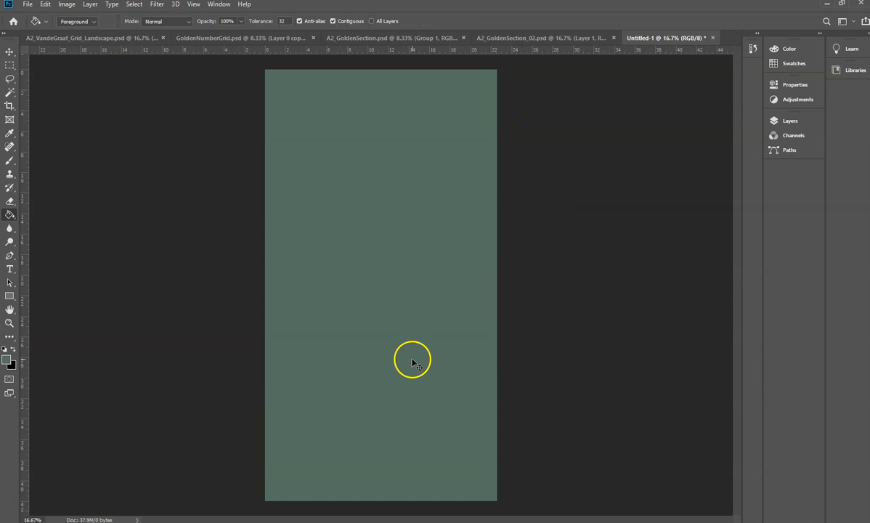
- Copy the dark panel into A2_GoldenSection_02, snap its right edge to the guide, and add a vertical guide along its left edge
{"action": "key", "text": "ctrl+a"}
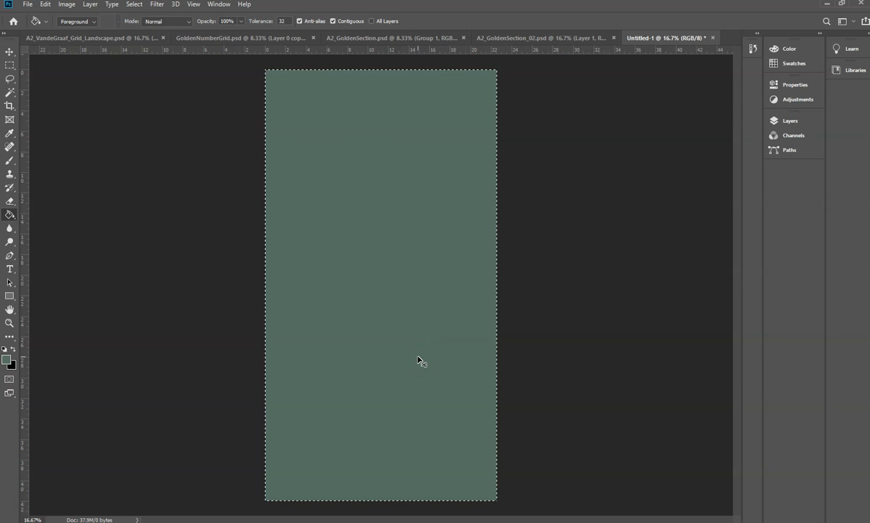
{"action": "left_click", "coordinate": [488, 39]}
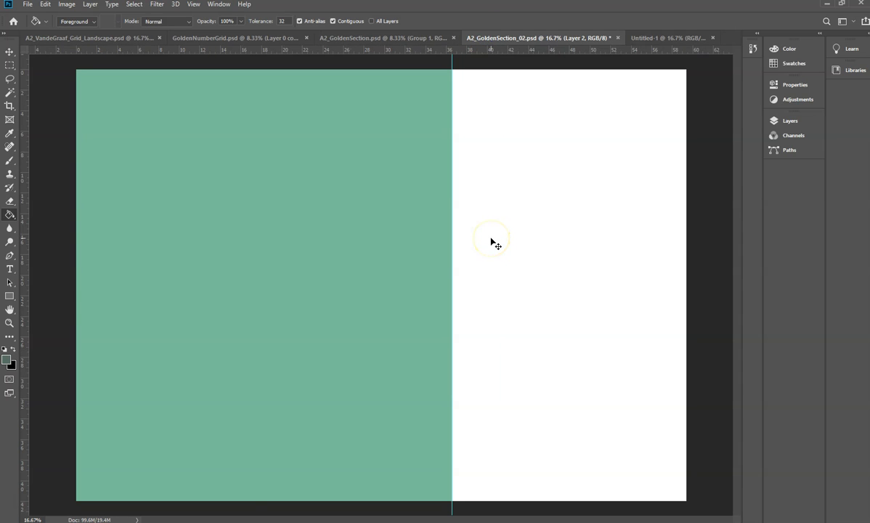
{"action": "key", "text": "ctrl+v"}
{"action": "left_click", "coordinate": [9, 52]}
{"action": "left_click_drag", "start_coordinate": [427, 245], "coordinate": [368, 235]}
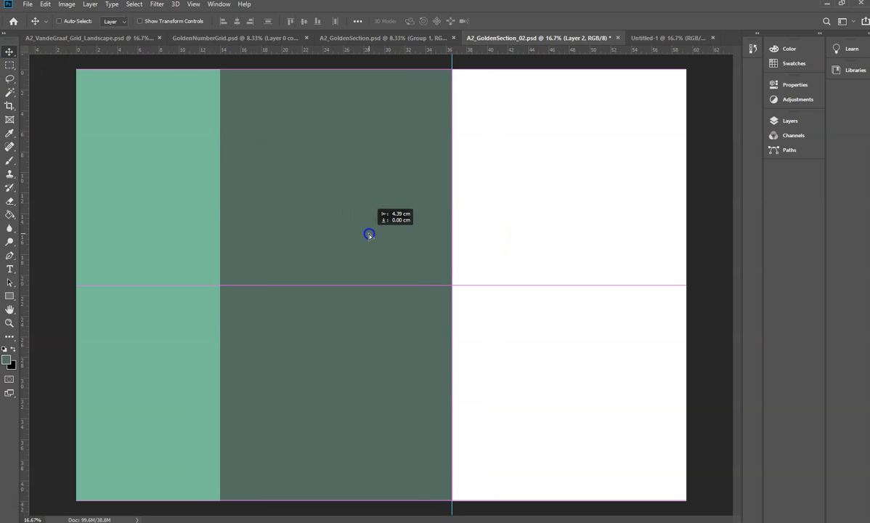
{"action": "left_click_drag", "start_coordinate": [23, 287], "coordinate": [220, 279]}
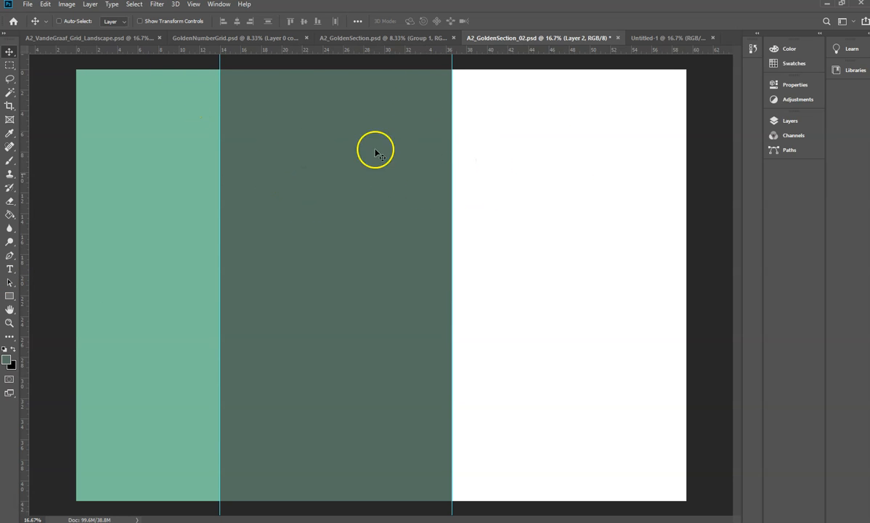
{"action": "left_click", "coordinate": [659, 39]}
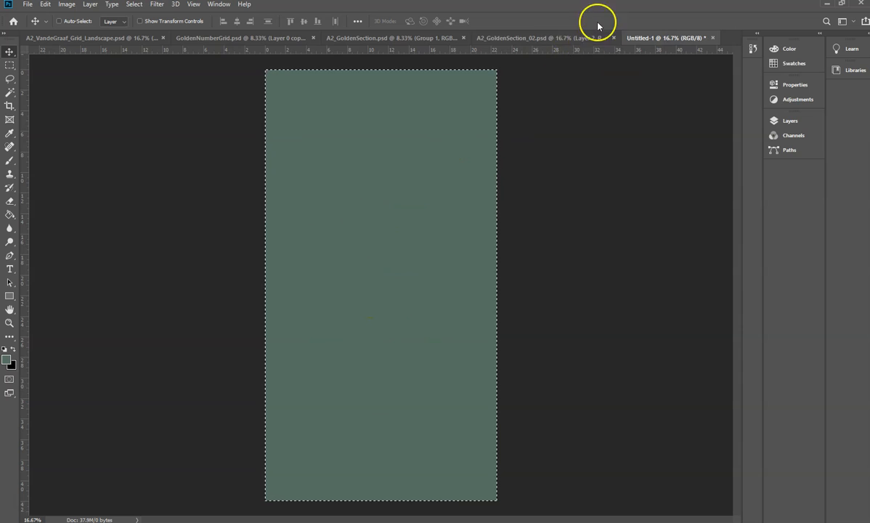
{"action": "left_click", "coordinate": [541, 38]}
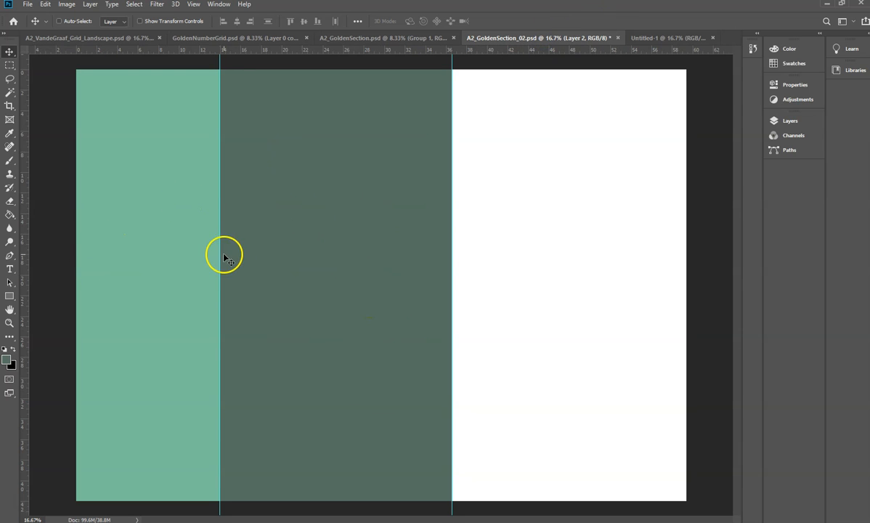
- In A2_GoldenSection, hide Layer 3, Layer 4 and its two copies in Group 1 to examine the panels of Layer 1 and Layer 2
{"action": "left_click", "coordinate": [353, 38]}
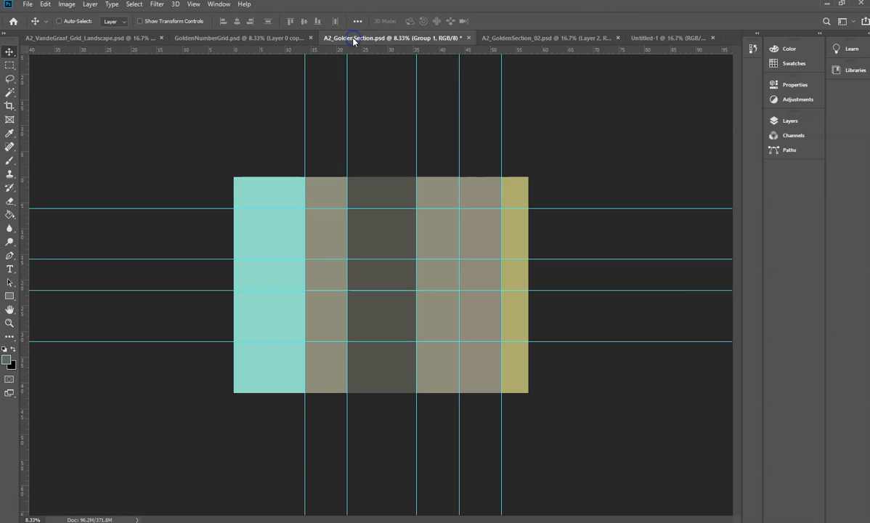
{"action": "left_click", "coordinate": [774, 121]}
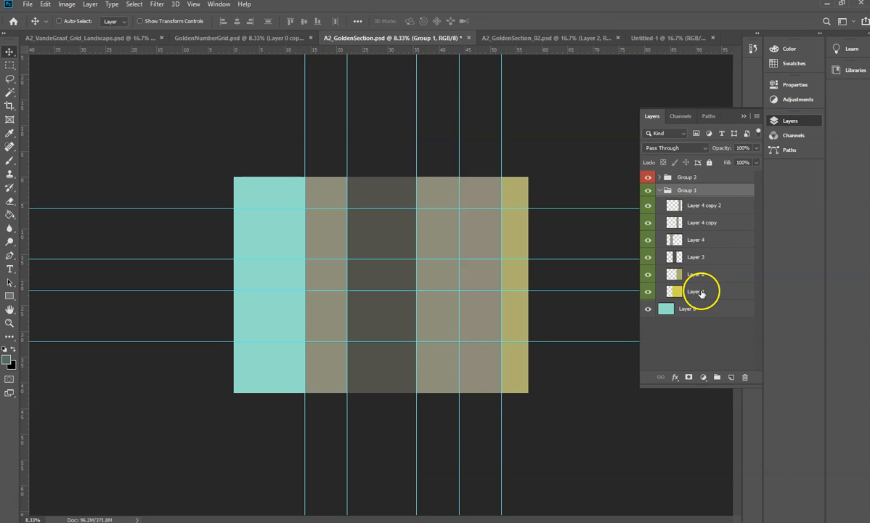
{"action": "left_click_drag", "start_coordinate": [648, 206], "coordinate": [651, 232]}
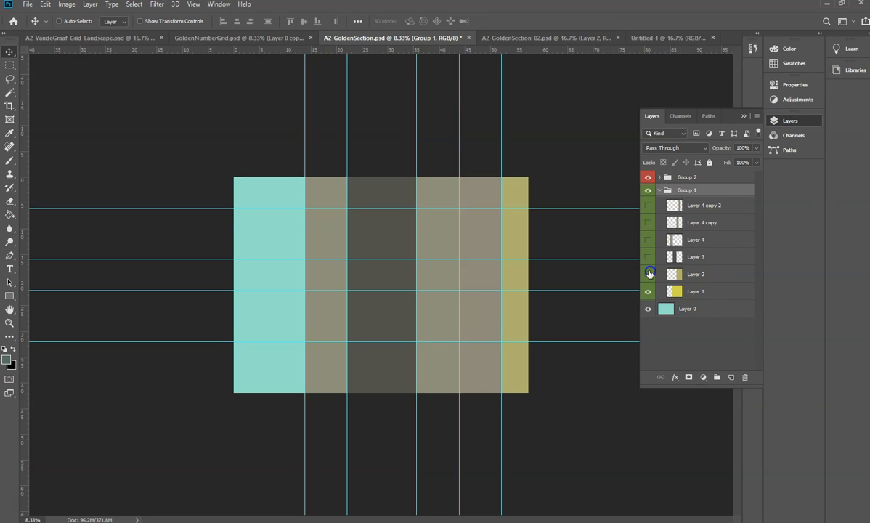
{"action": "left_click_drag", "start_coordinate": [651, 274], "coordinate": [648, 289]}
{"action": "left_click", "coordinate": [648, 278]}
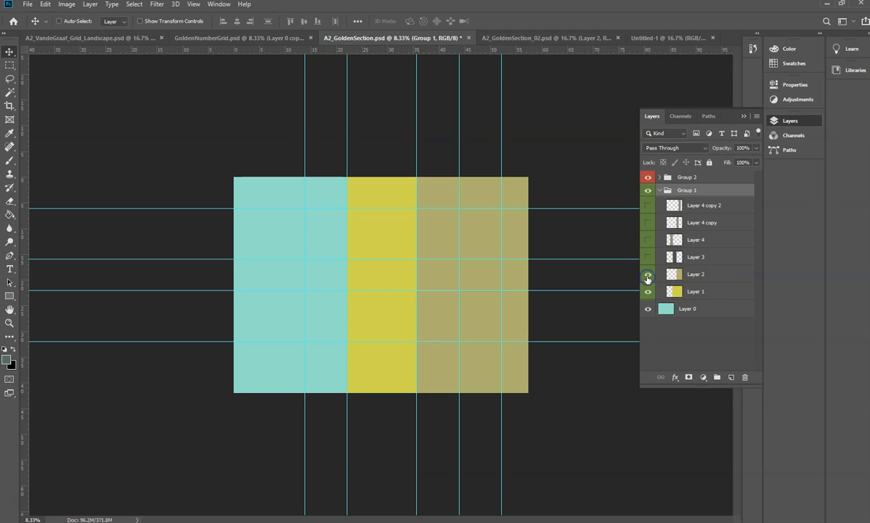
- Show Layer 3, Layer 4 and the two Layer 4 copies in Group 1 again
{"action": "left_click", "coordinate": [648, 258]}
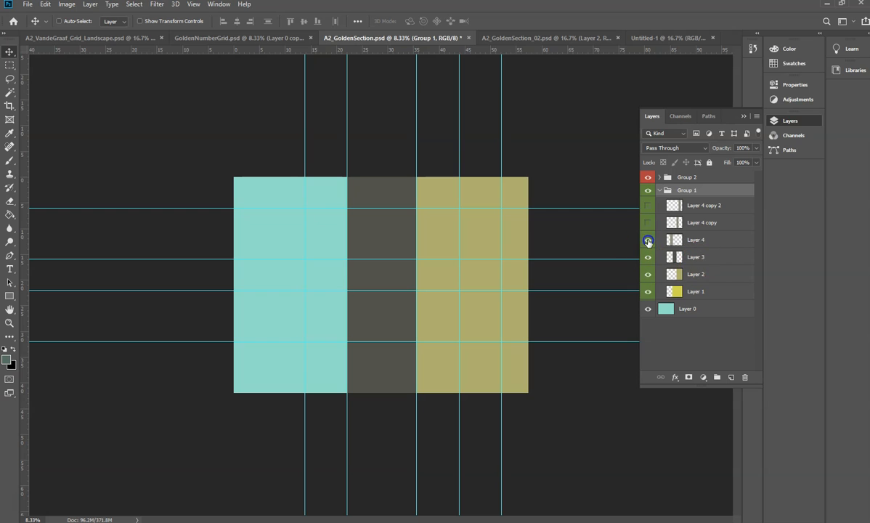
{"action": "left_click", "coordinate": [648, 240]}
{"action": "left_click", "coordinate": [648, 223]}
{"action": "left_click", "coordinate": [647, 207]}
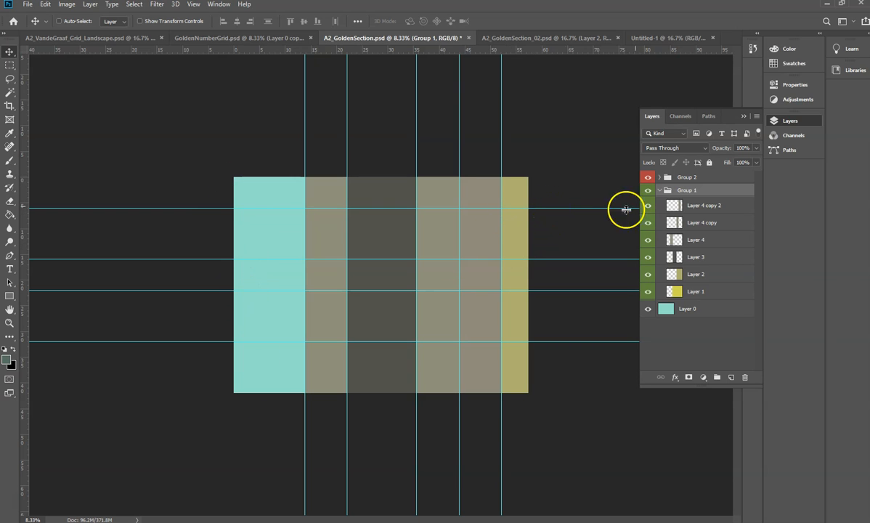
- Turn on Layers 5 to 8 inside Group 2 to display the horizontal golden section panels, and collapse the group
{"action": "left_click", "coordinate": [649, 180]}
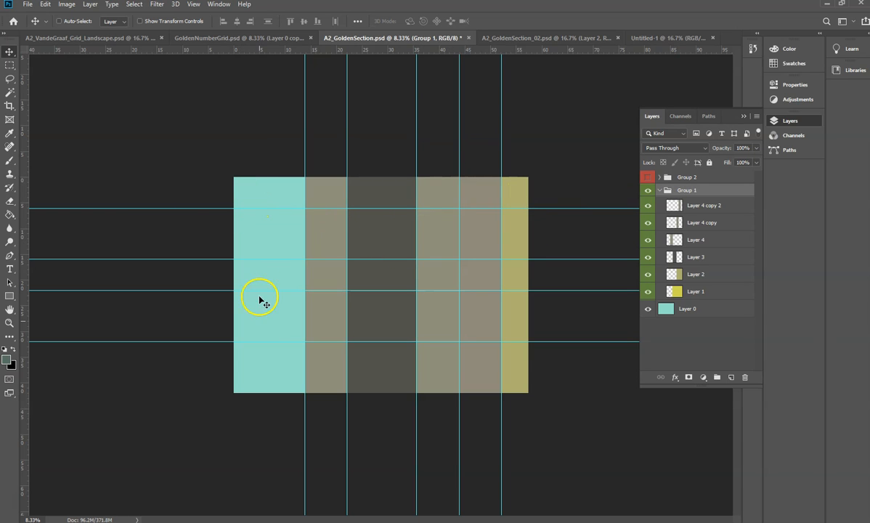
{"action": "left_click", "coordinate": [659, 178]}
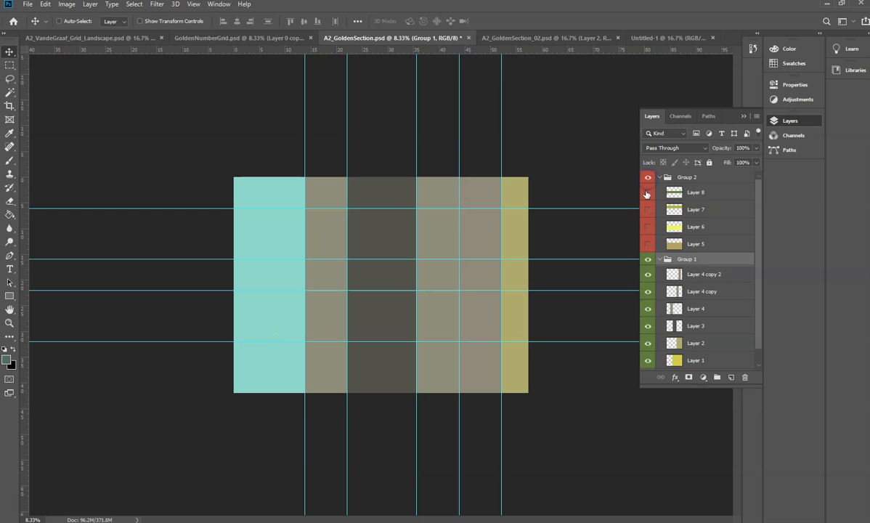
{"action": "left_click", "coordinate": [647, 192]}
{"action": "left_click", "coordinate": [648, 210]}
{"action": "left_click", "coordinate": [646, 227]}
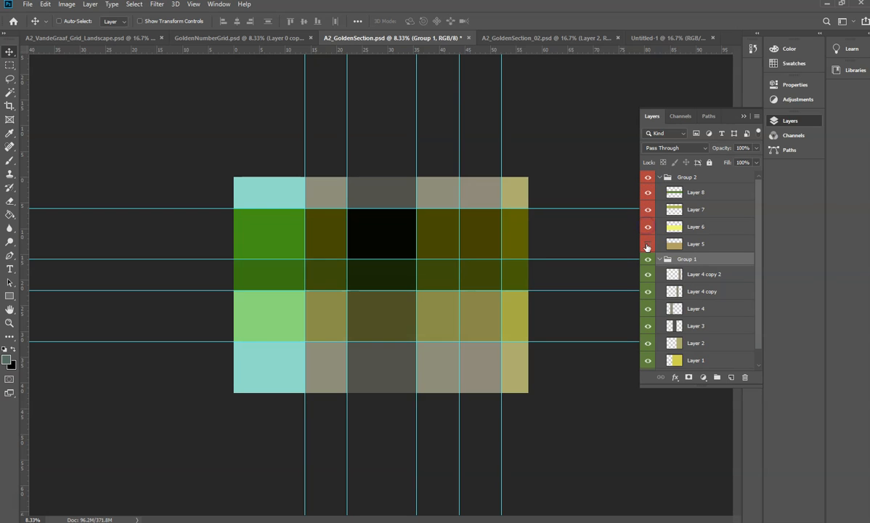
{"action": "left_click", "coordinate": [648, 245]}
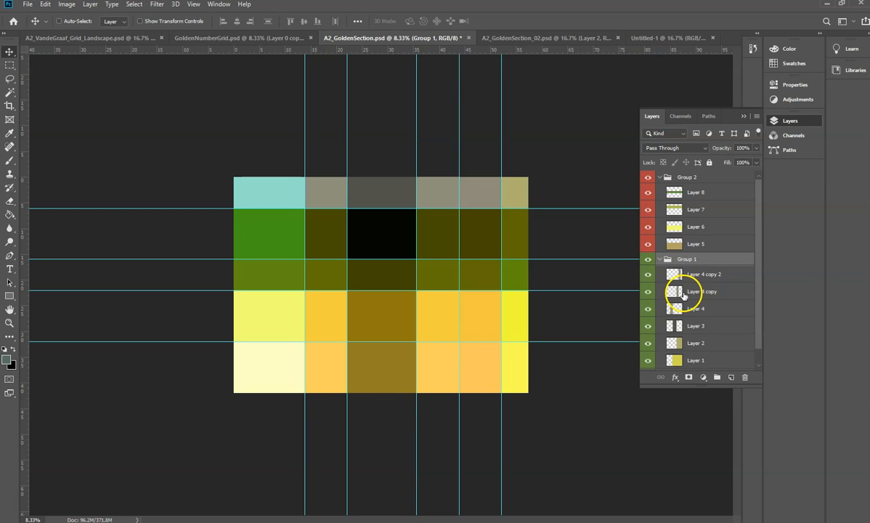
{"action": "left_click", "coordinate": [659, 177]}
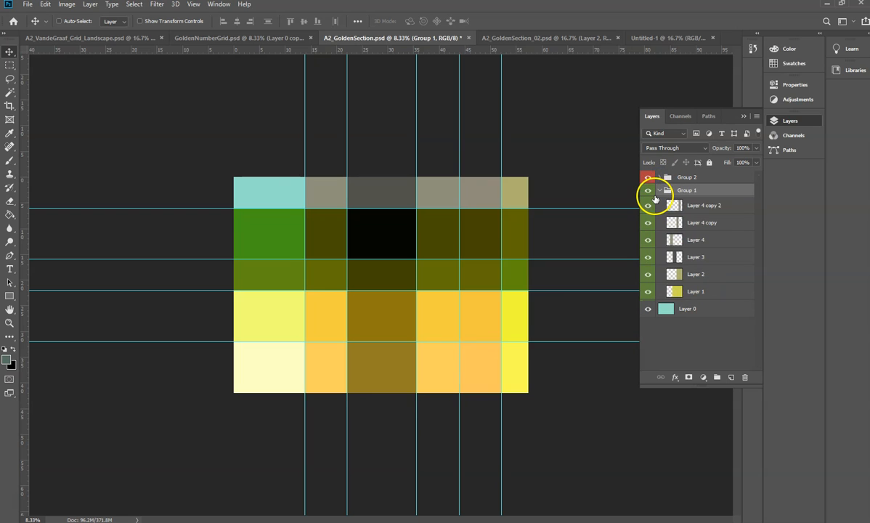
- Collapse Group 1 and hide both Group 1 and Group 2
{"action": "left_click", "coordinate": [648, 190]}
{"action": "left_click", "coordinate": [659, 191]}
{"action": "left_click", "coordinate": [648, 190]}
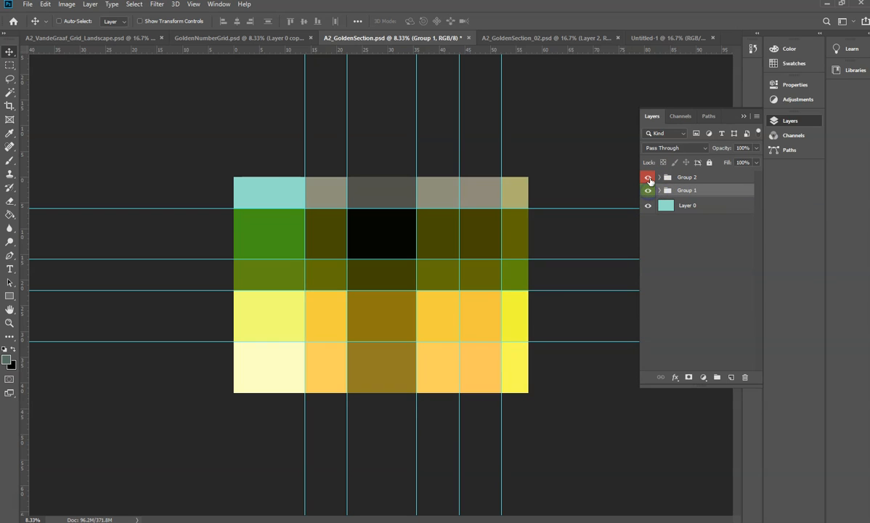
{"action": "left_click", "coordinate": [648, 177]}
{"action": "left_click", "coordinate": [648, 190]}
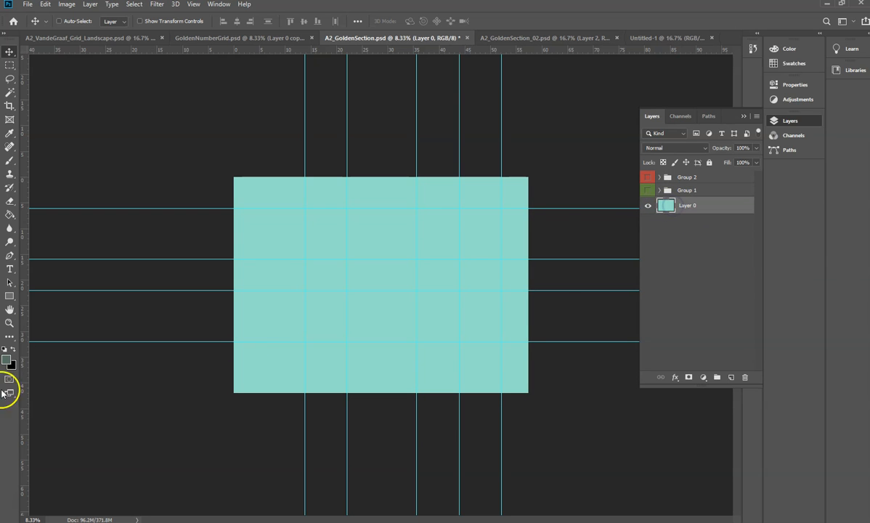
- Keep the current dark grey-green as the foreground colour and fill Layer 0 with it using the Paint Bucket
{"action": "left_click", "coordinate": [6, 359]}
{"action": "mouse_move", "coordinate": [420, 197]}
{"action": "left_mouse_down"}
{"action": "mouse_move", "coordinate": [402, 150]}
{"action": "mouse_move", "coordinate": [395, 213]}
{"action": "left_mouse_up"}
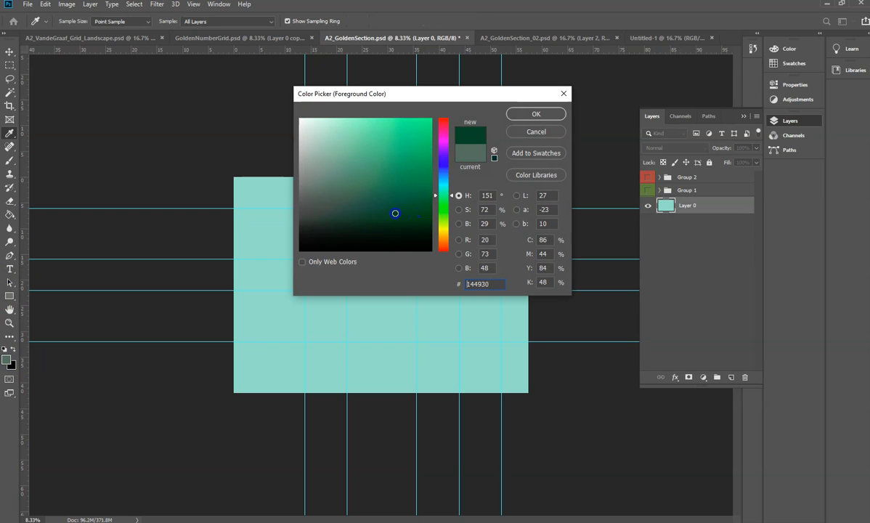
{"action": "left_click", "coordinate": [465, 156]}
{"action": "left_click", "coordinate": [549, 116]}
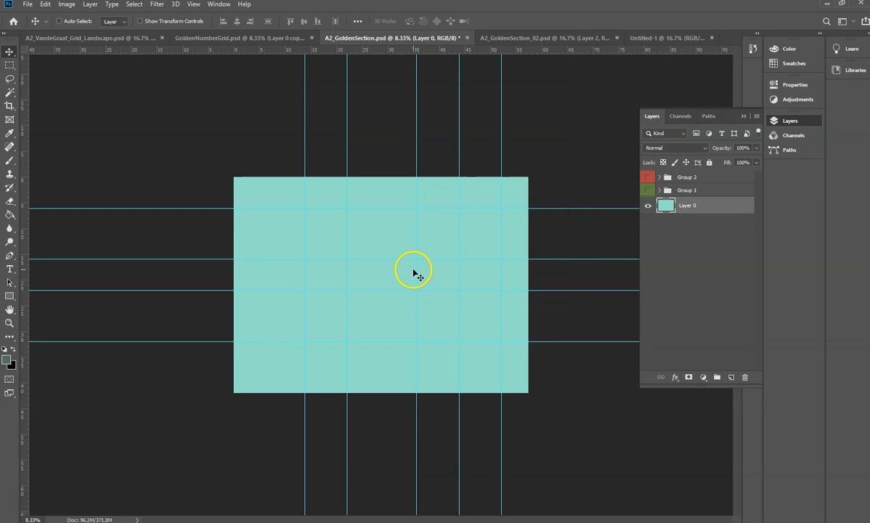
{"action": "key", "text": "g"}
{"action": "left_click", "coordinate": [396, 274]}
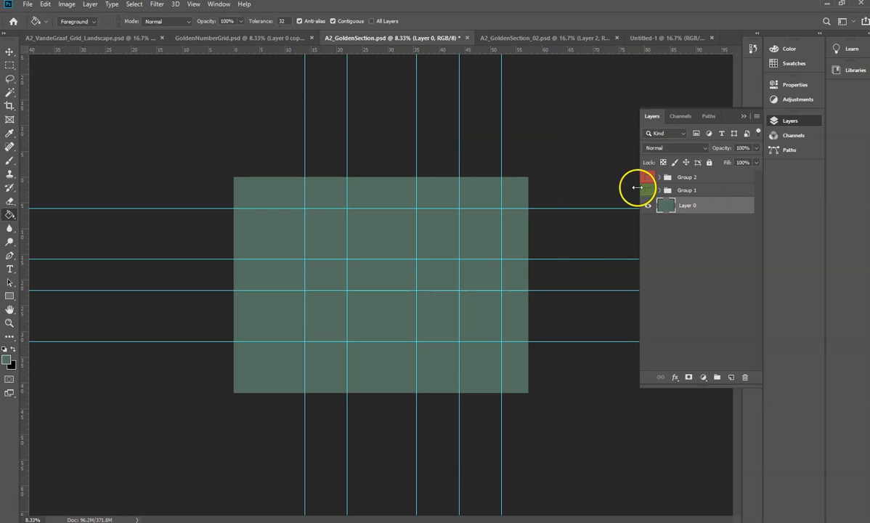
- Switch to the Move tool and show Group 3, which holds the list of grid designers and systems
{"action": "key", "text": "ctrl+plus"}
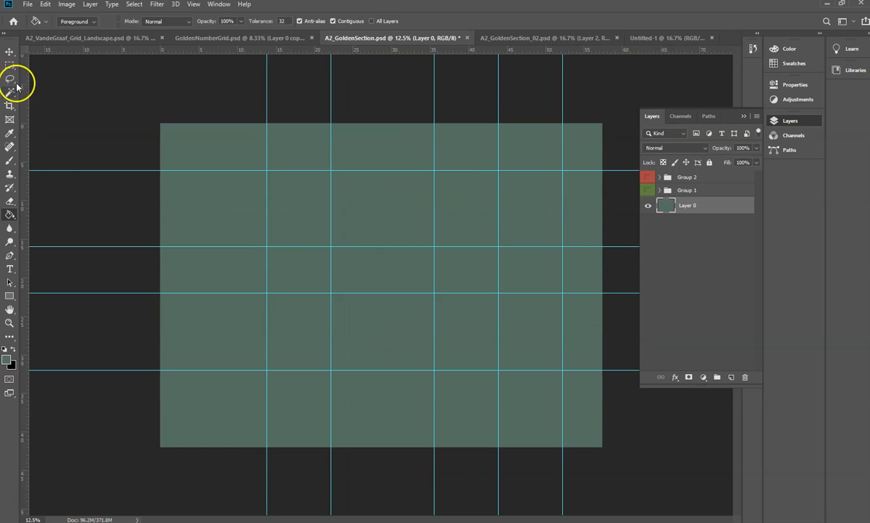
{"action": "left_click", "coordinate": [11, 54]}
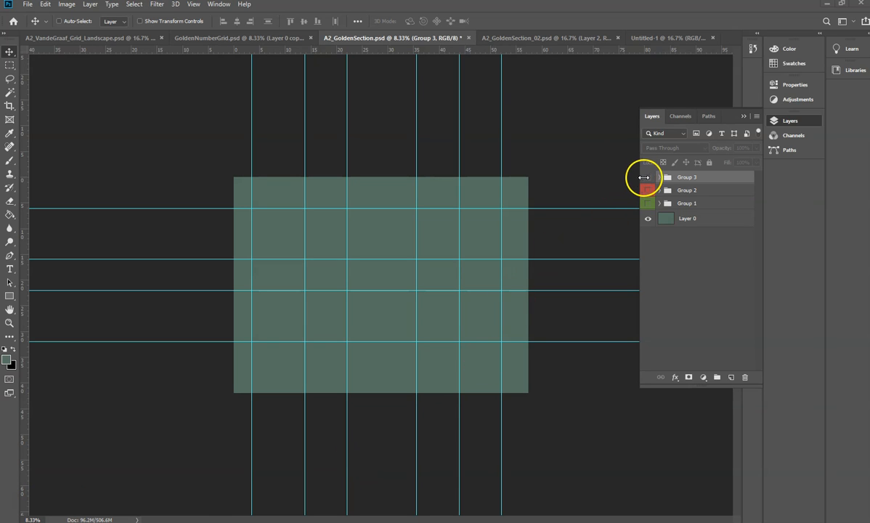
{"action": "left_click", "coordinate": [648, 178]}
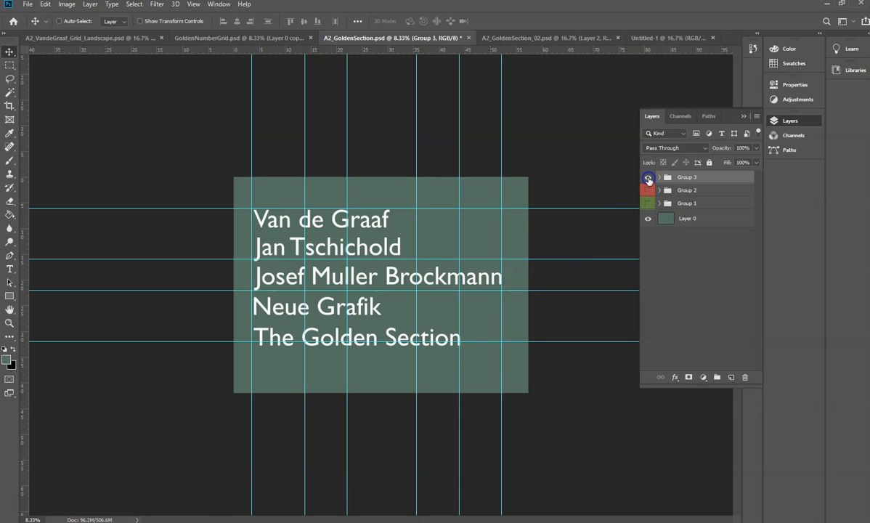
- Toggle the guides and the document grid over the text list, leaving both hidden
{"action": "key", "text": "ctrl+semicolon"}
{"action": "key", "text": "ctrl+apostrophe"}
{"action": "key", "text": "ctrl+semicolon"}
{"action": "key", "text": "ctrl+apostrophe"}
{"action": "key", "text": "ctrl+apostrophe"}
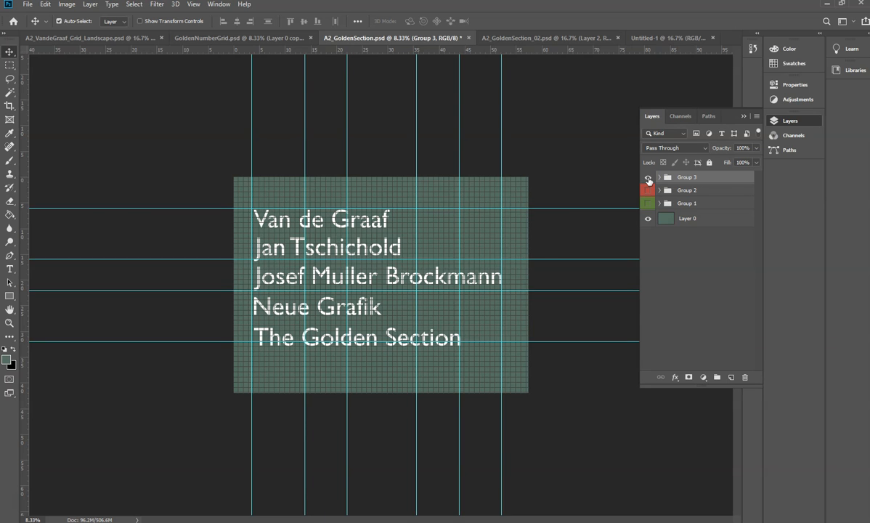
{"action": "key", "text": "ctrl+semicolon"}
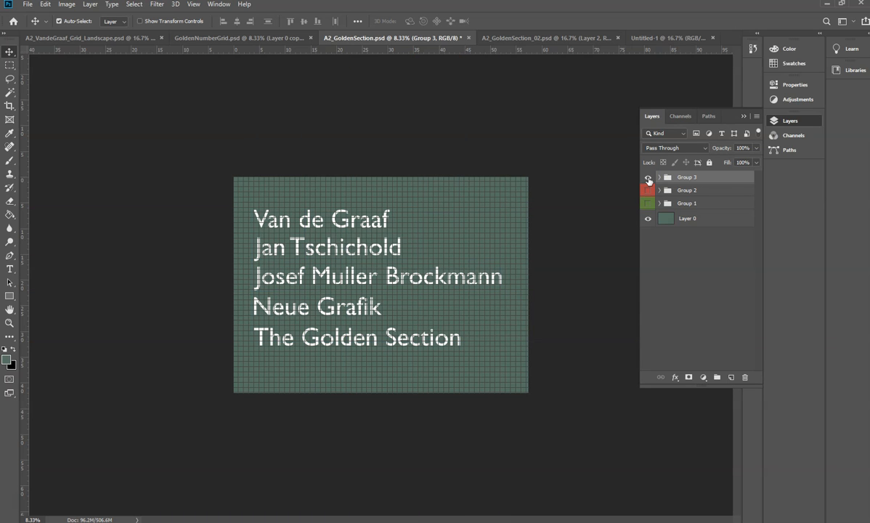
{"action": "key", "text": "ctrl+apostrophe"}
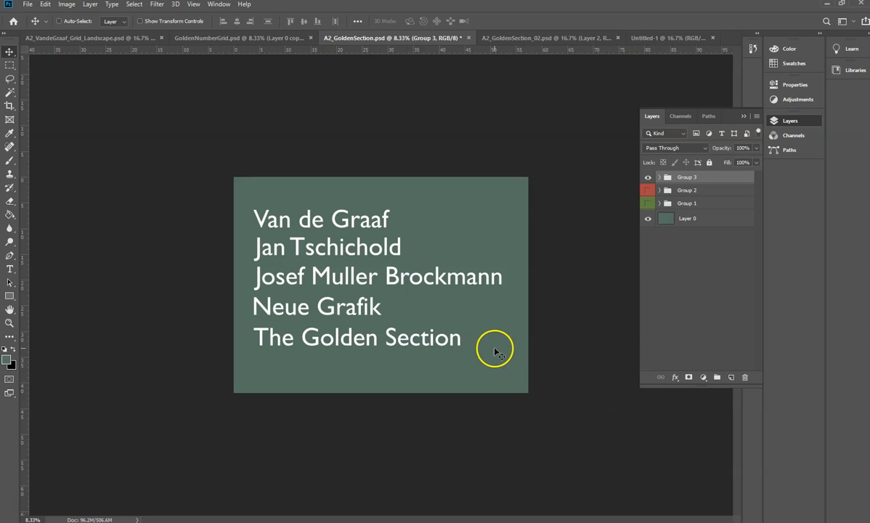
- In A2_VandeGraaf_Grid_Landscape, collapse Group 1 and toggle Group 2 on and off to compare the composition with and without it
{"action": "left_click", "coordinate": [78, 37]}
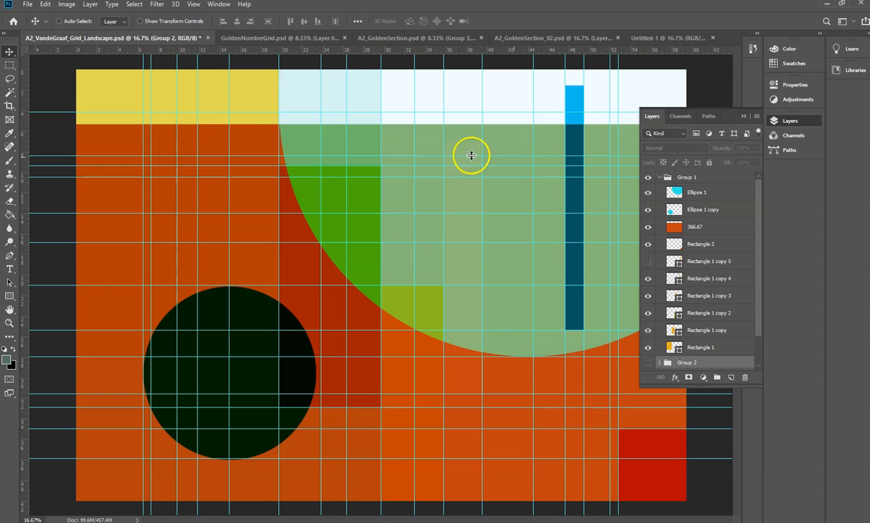
{"action": "left_click", "coordinate": [662, 179]}
{"action": "left_click", "coordinate": [661, 179]}
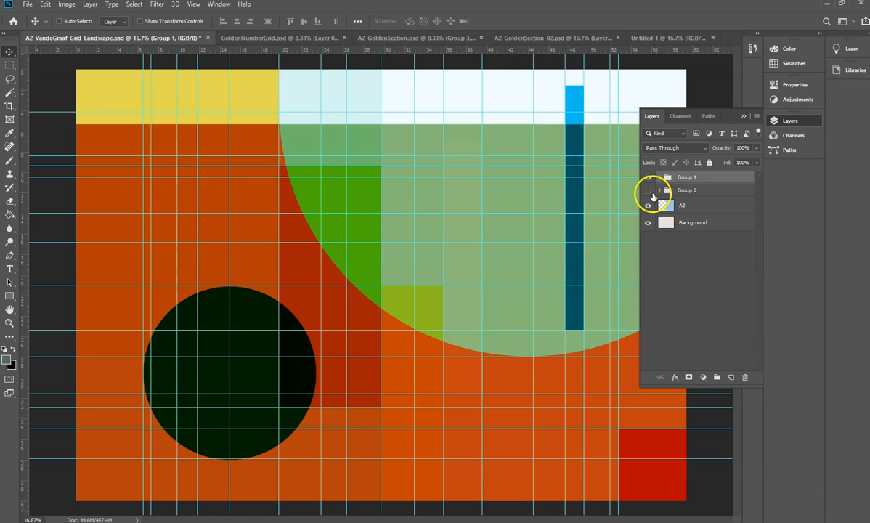
{"action": "left_click", "coordinate": [648, 191]}
{"action": "left_click", "coordinate": [648, 191]}
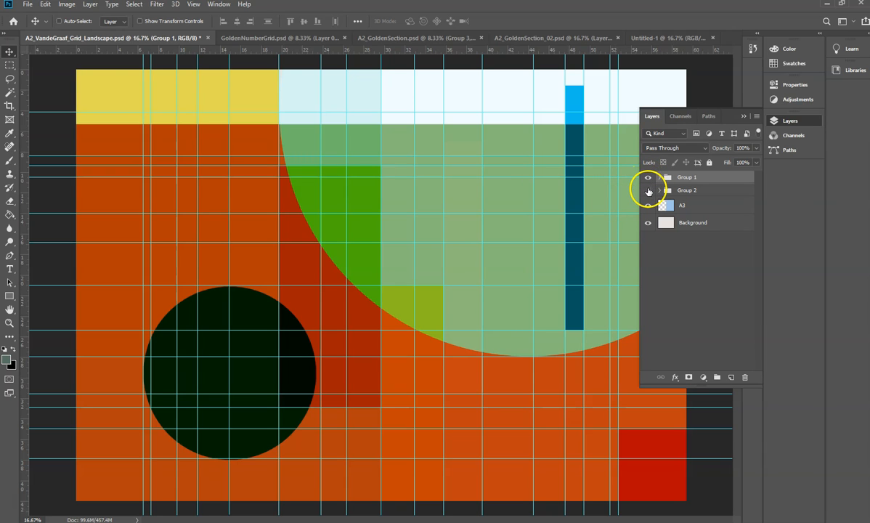
{"action": "left_click", "coordinate": [648, 190]}
{"action": "left_click", "coordinate": [648, 190]}
- In Group 1, show Rectangle 1 copy 5, switching the orange 366.67 layer off and back on to compare the composition
{"action": "left_click", "coordinate": [658, 177]}
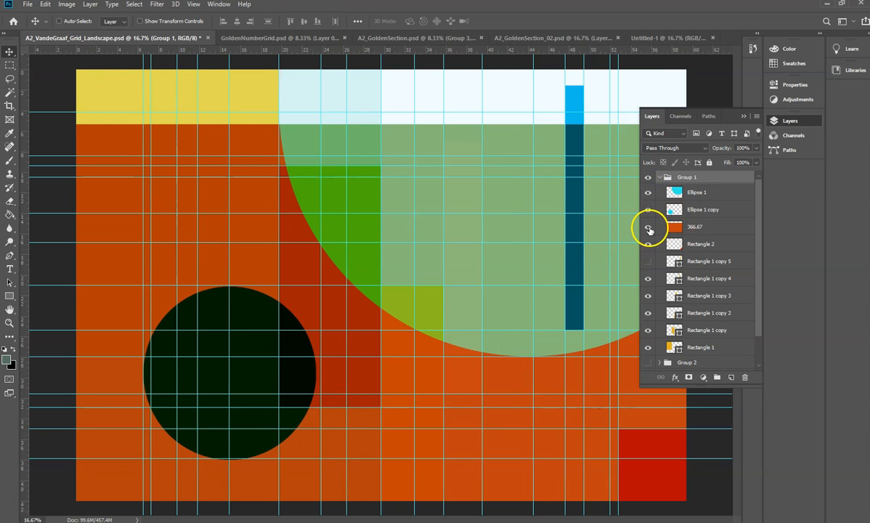
{"action": "left_click", "coordinate": [648, 227]}
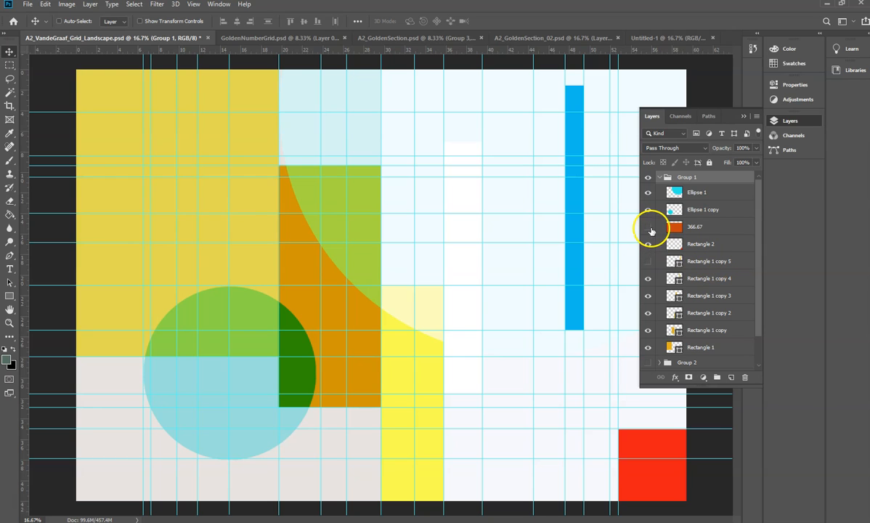
{"action": "left_click", "coordinate": [648, 261]}
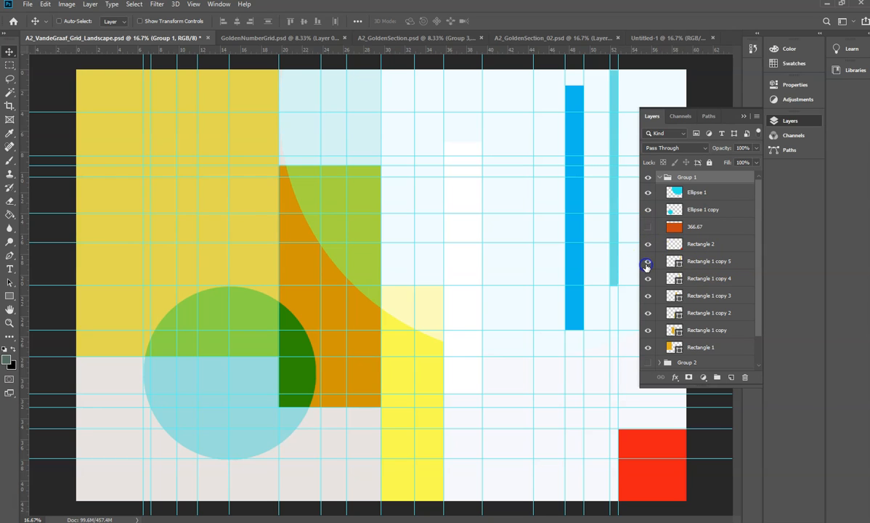
{"action": "left_click", "coordinate": [648, 227]}
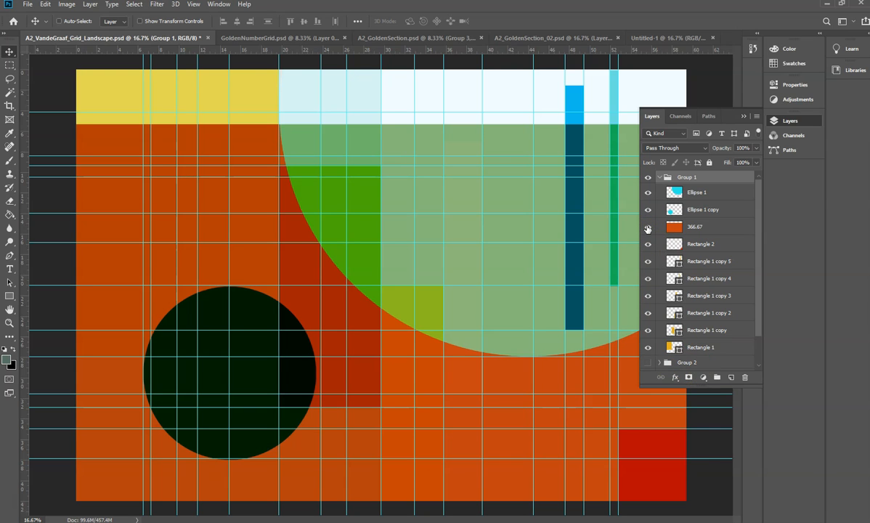